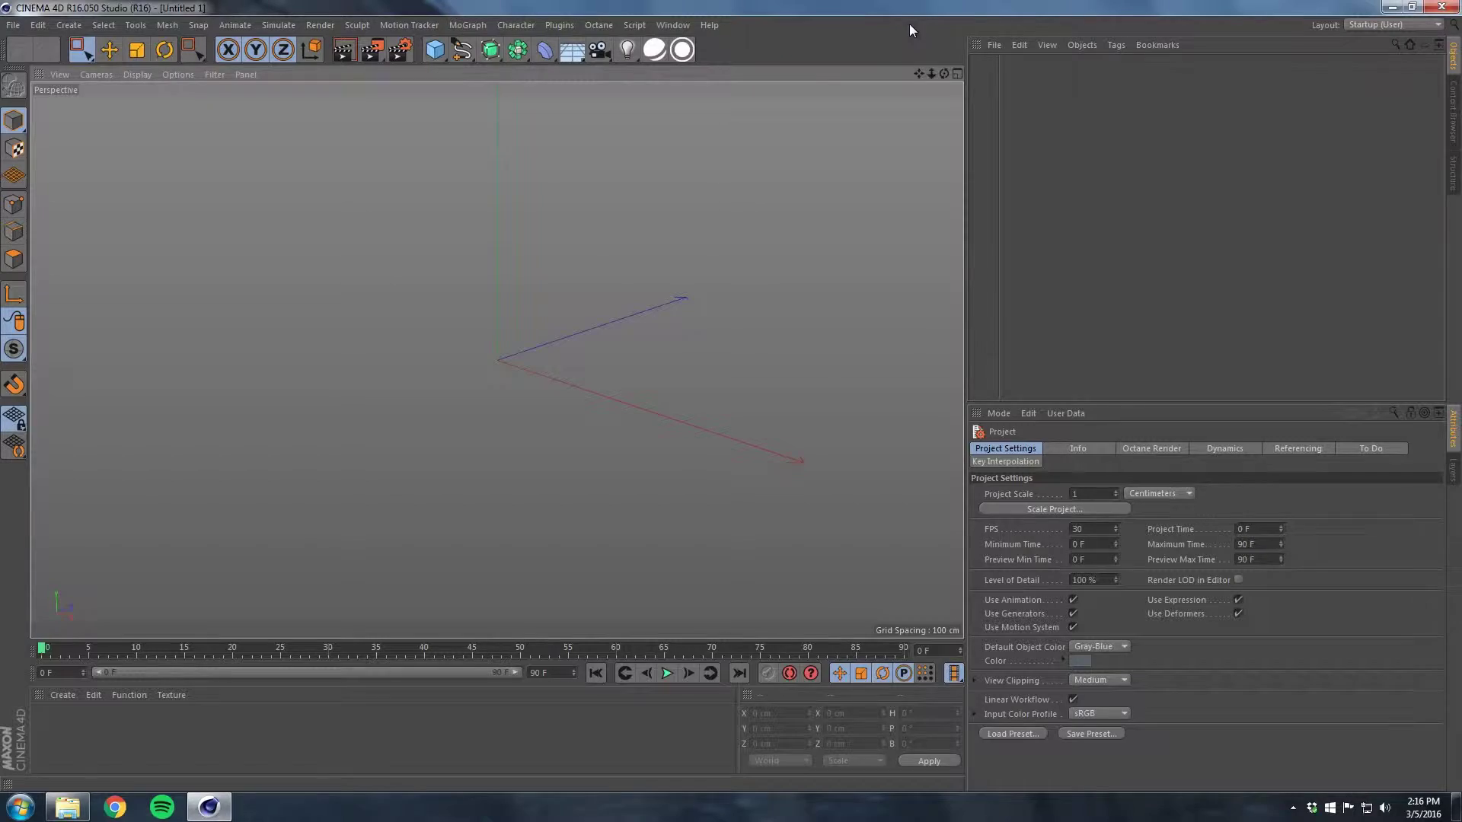
- Add a Disc and a Cylinder from the primitive objects palette
click(433, 58)
click(508, 98)
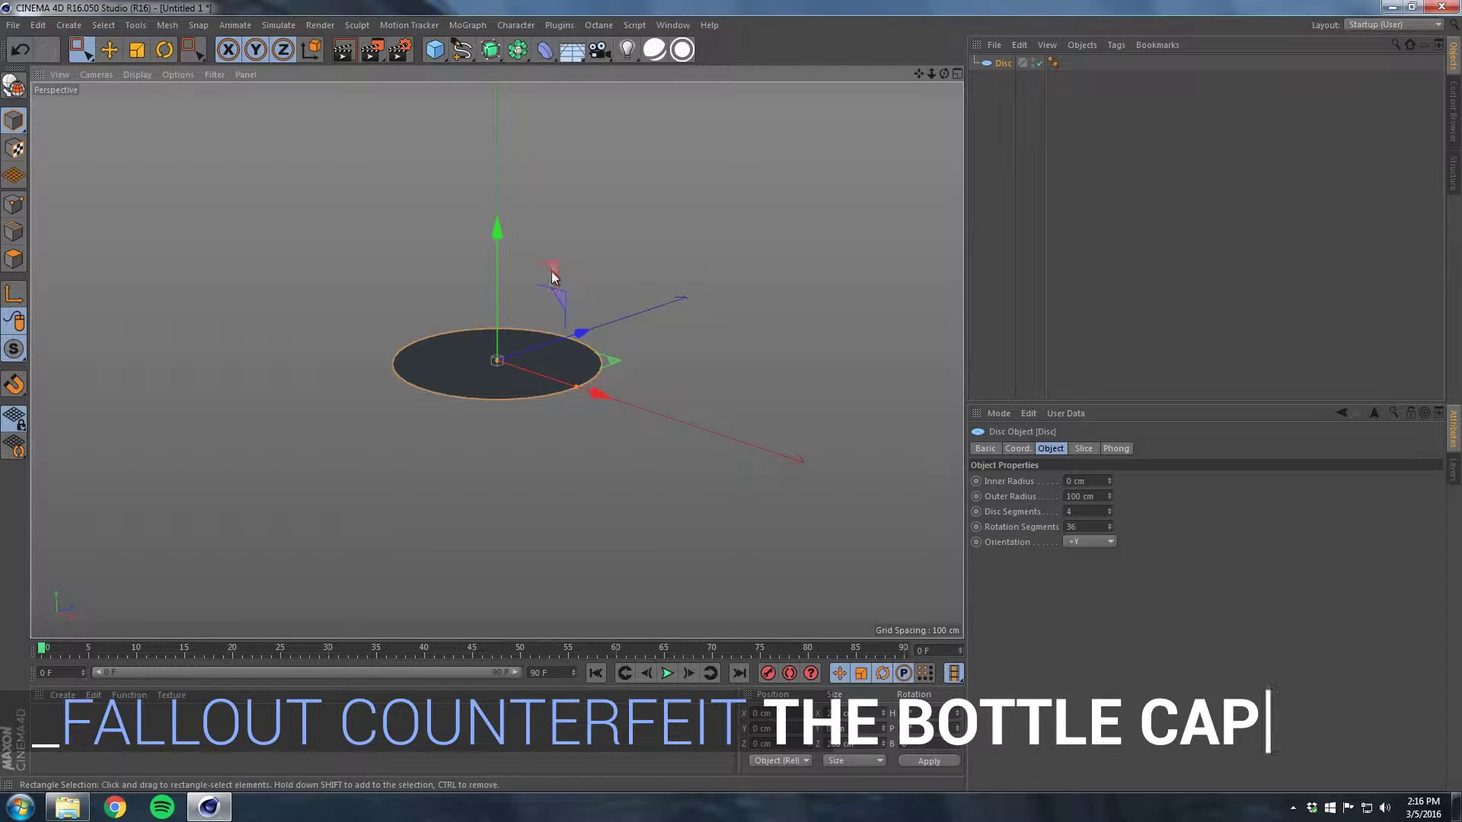
click(435, 51)
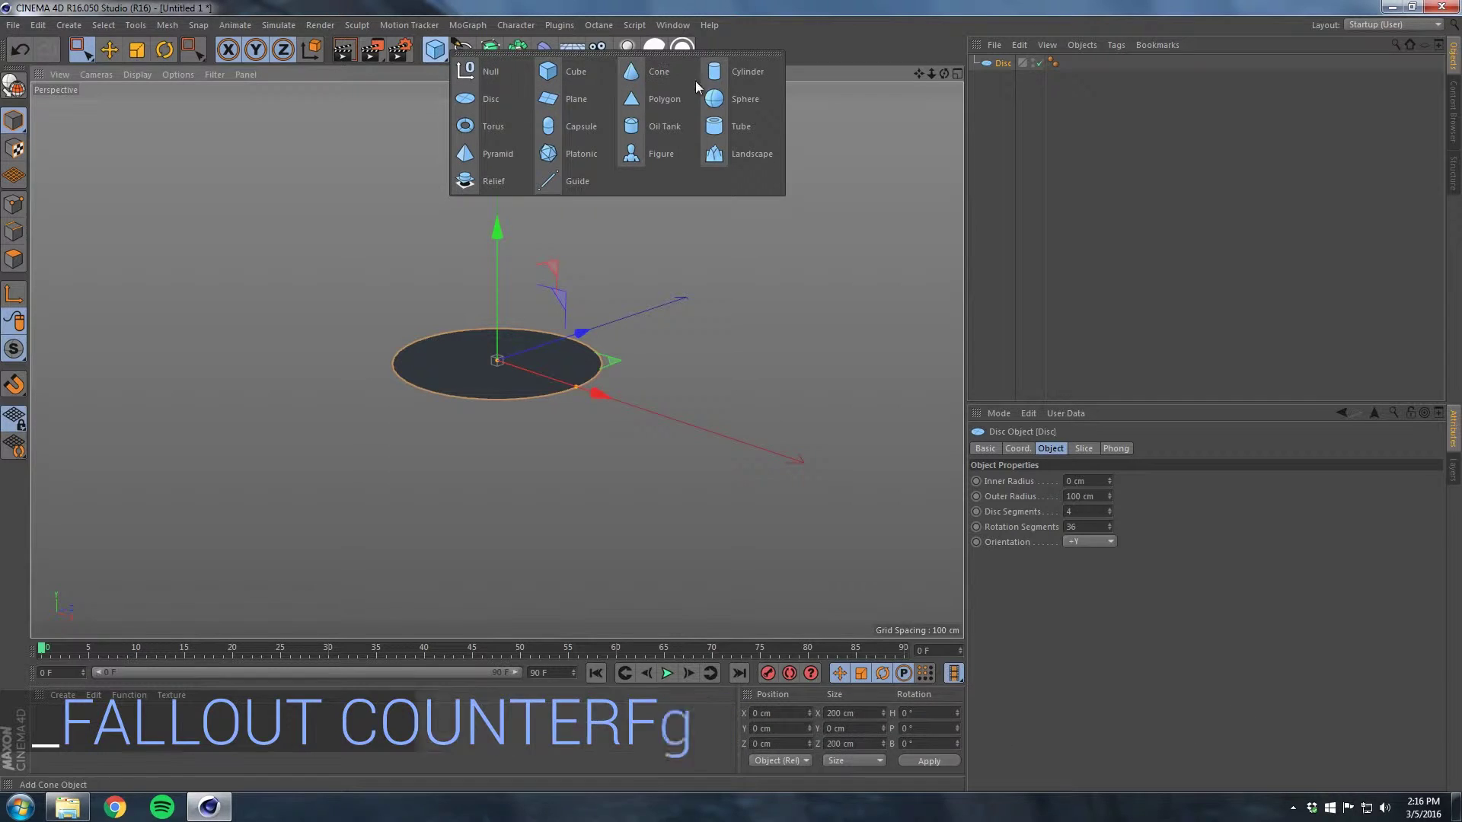
click(712, 73)
alt+drag(524, 380, 527, 320)
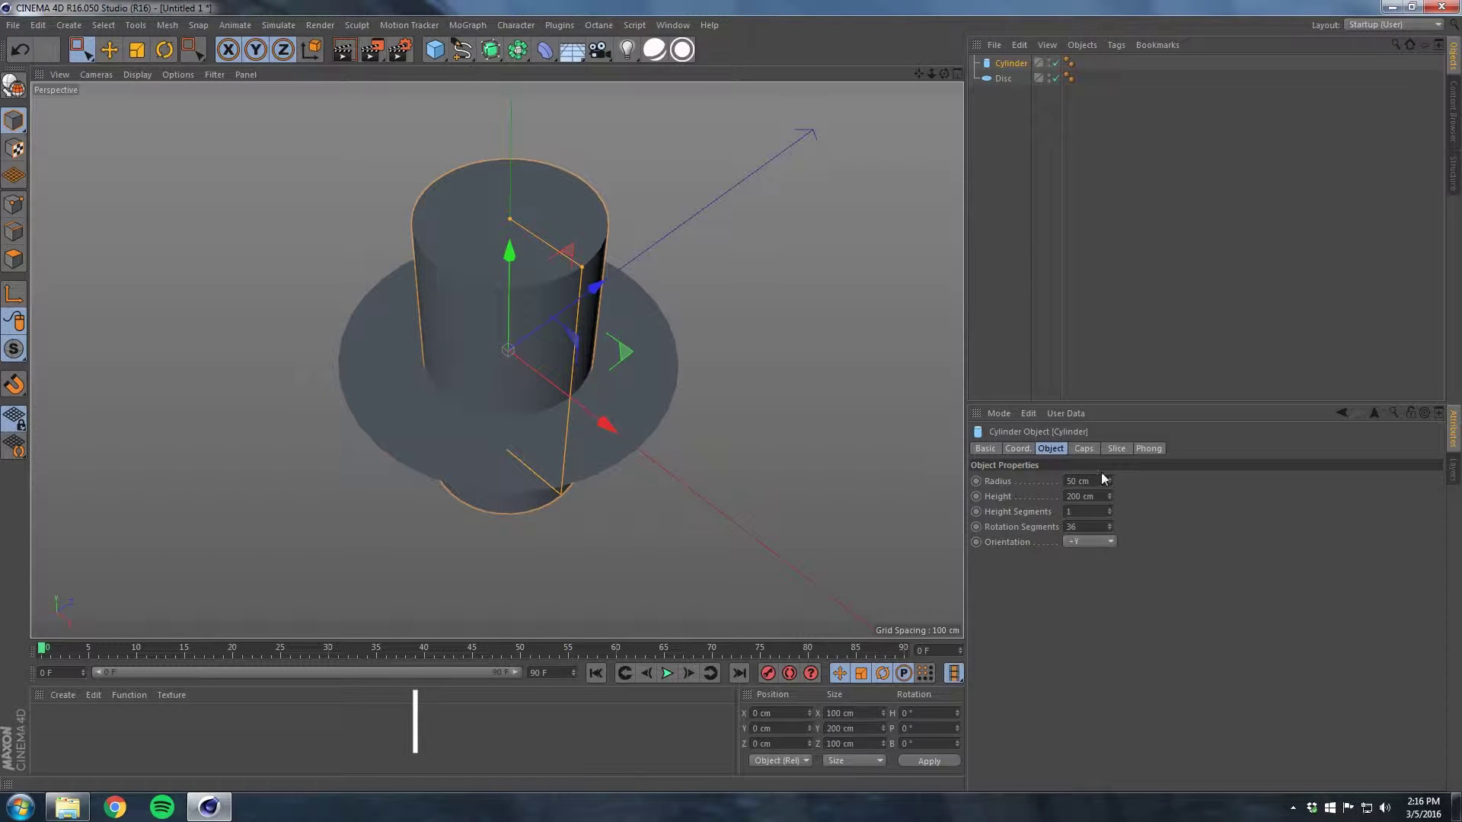
- Set the cylinder's radius to 70 cm and its height to 10 cm
drag(1109, 477, 1109, 475)
mouse_move(572, 405)
alt+mouse_down()
mouse_move(578, 480)
mouse_move(541, 348)
mouse_move(613, 375)
mouse_move(625, 440)
mouse_move(557, 306)
mouse_move(585, 475)
mouse_move(575, 423)
alt+mouse_up()
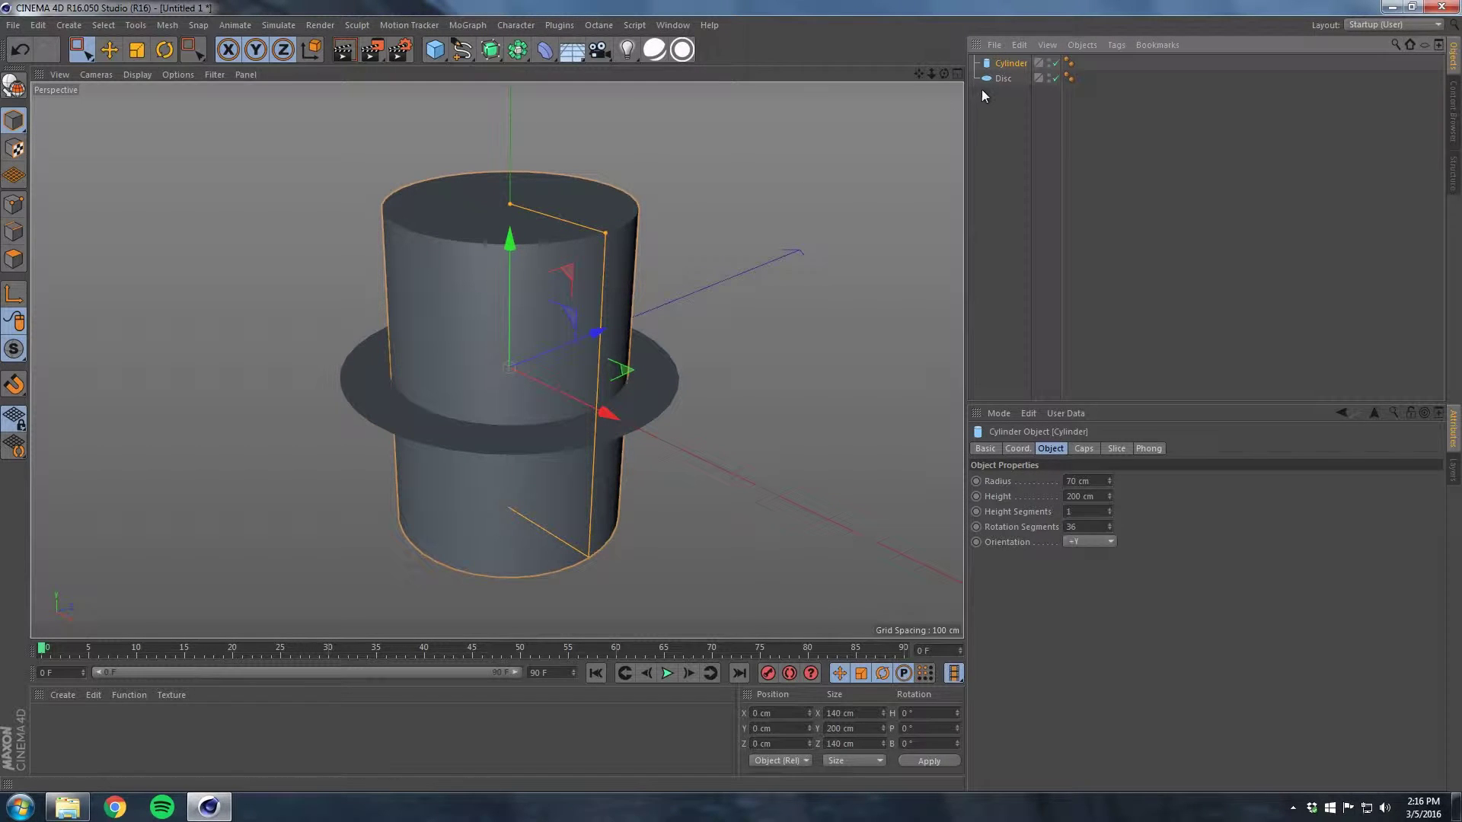
alt+drag(746, 215, 522, 352)
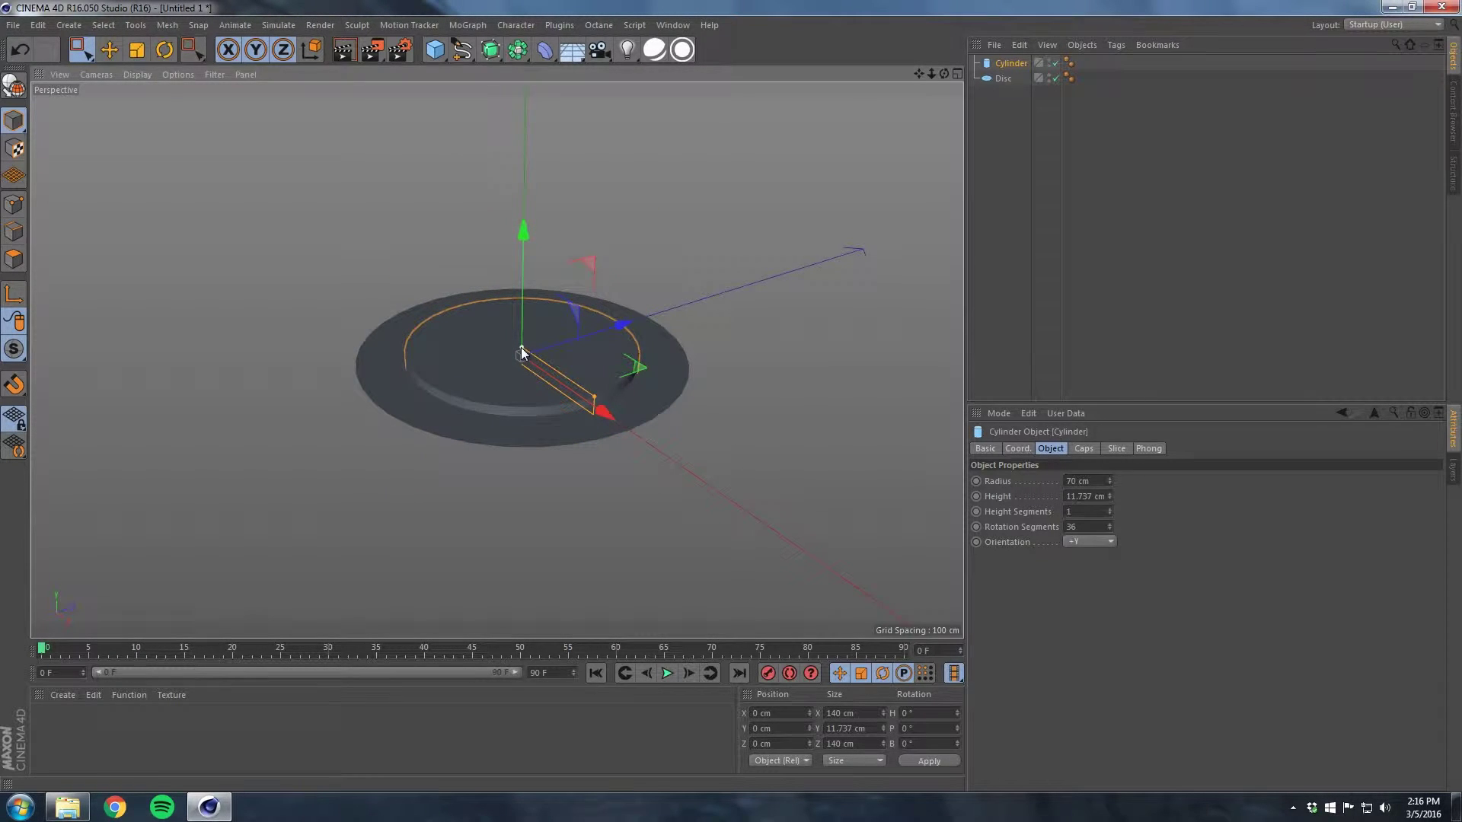
double_click(1090, 493)
text(1)
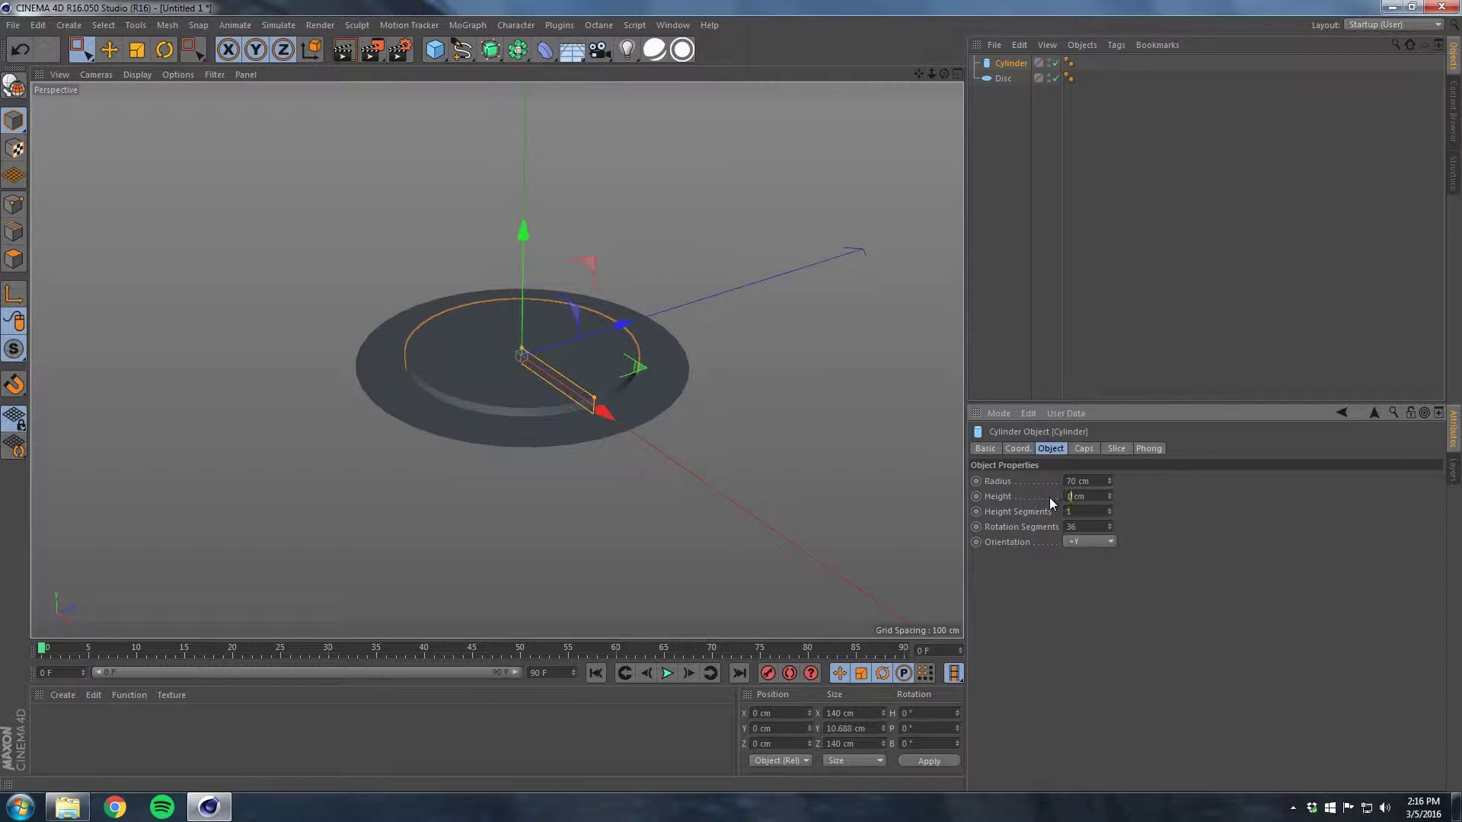
- Enable a 2 cm fillet on the cylinder's caps, then select the disc
alt+drag(424, 395, 498, 345)
click(1083, 448)
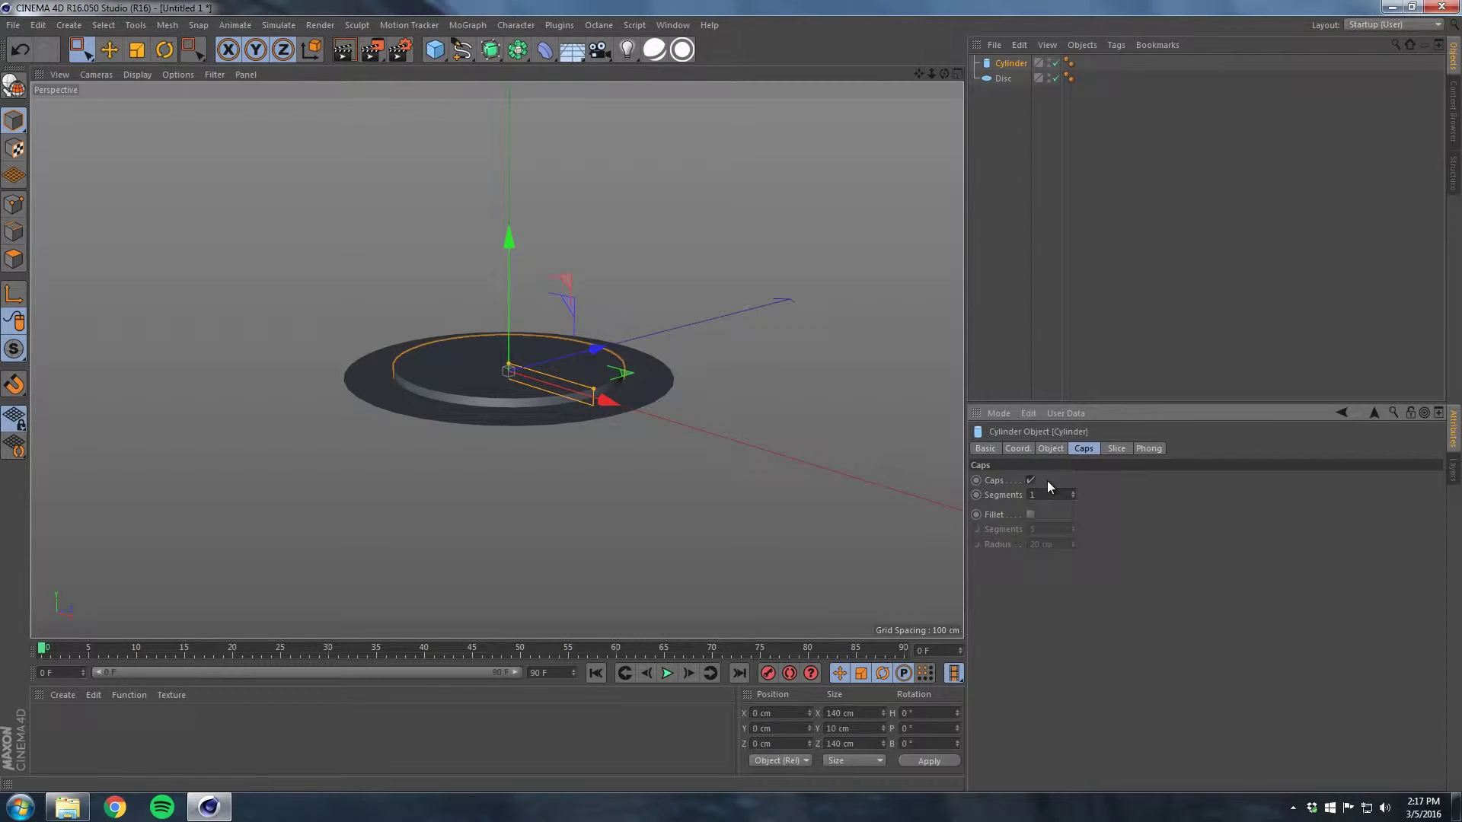
click(1029, 514)
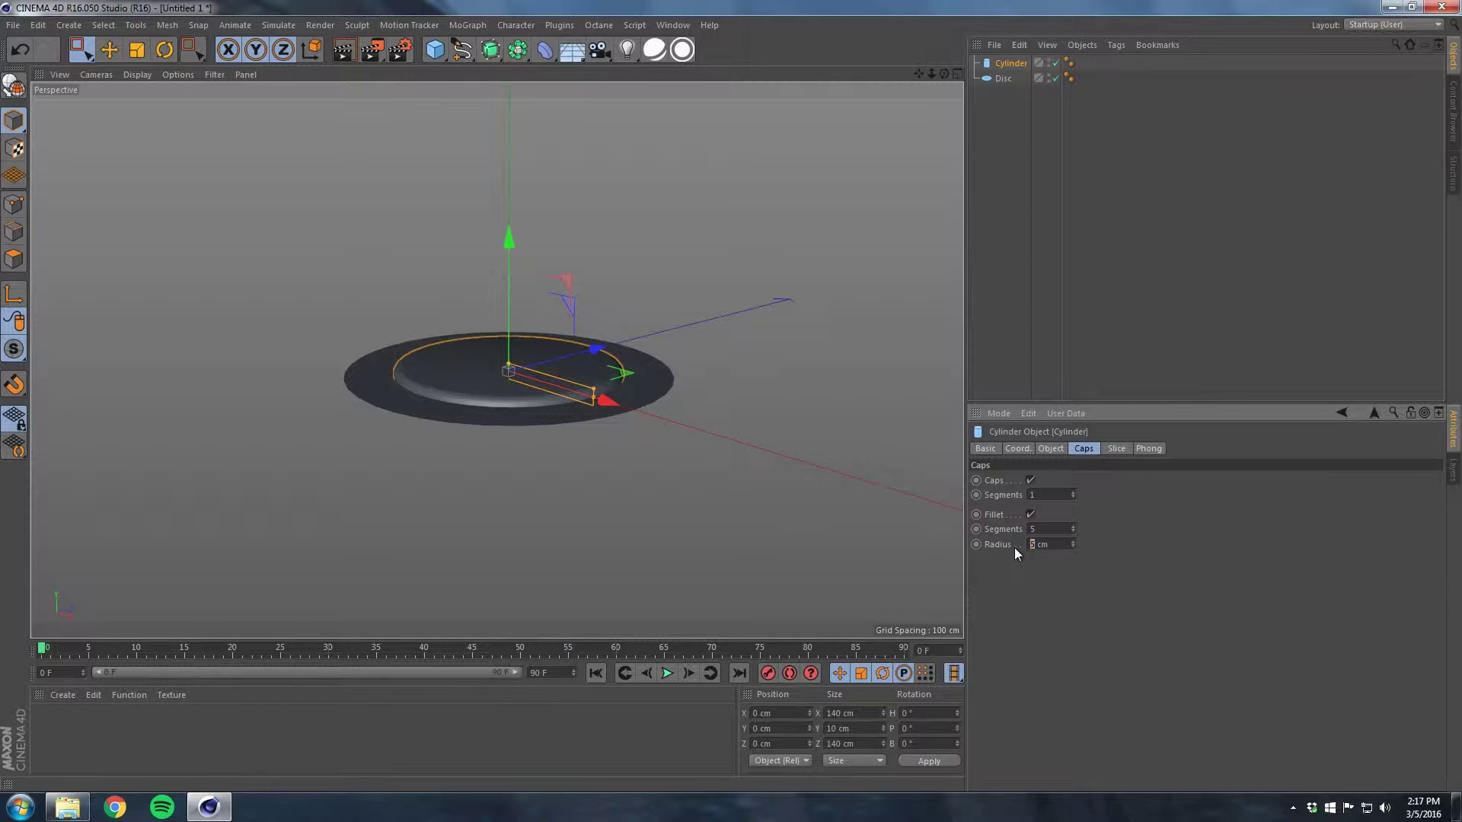
key(shift+Tab)
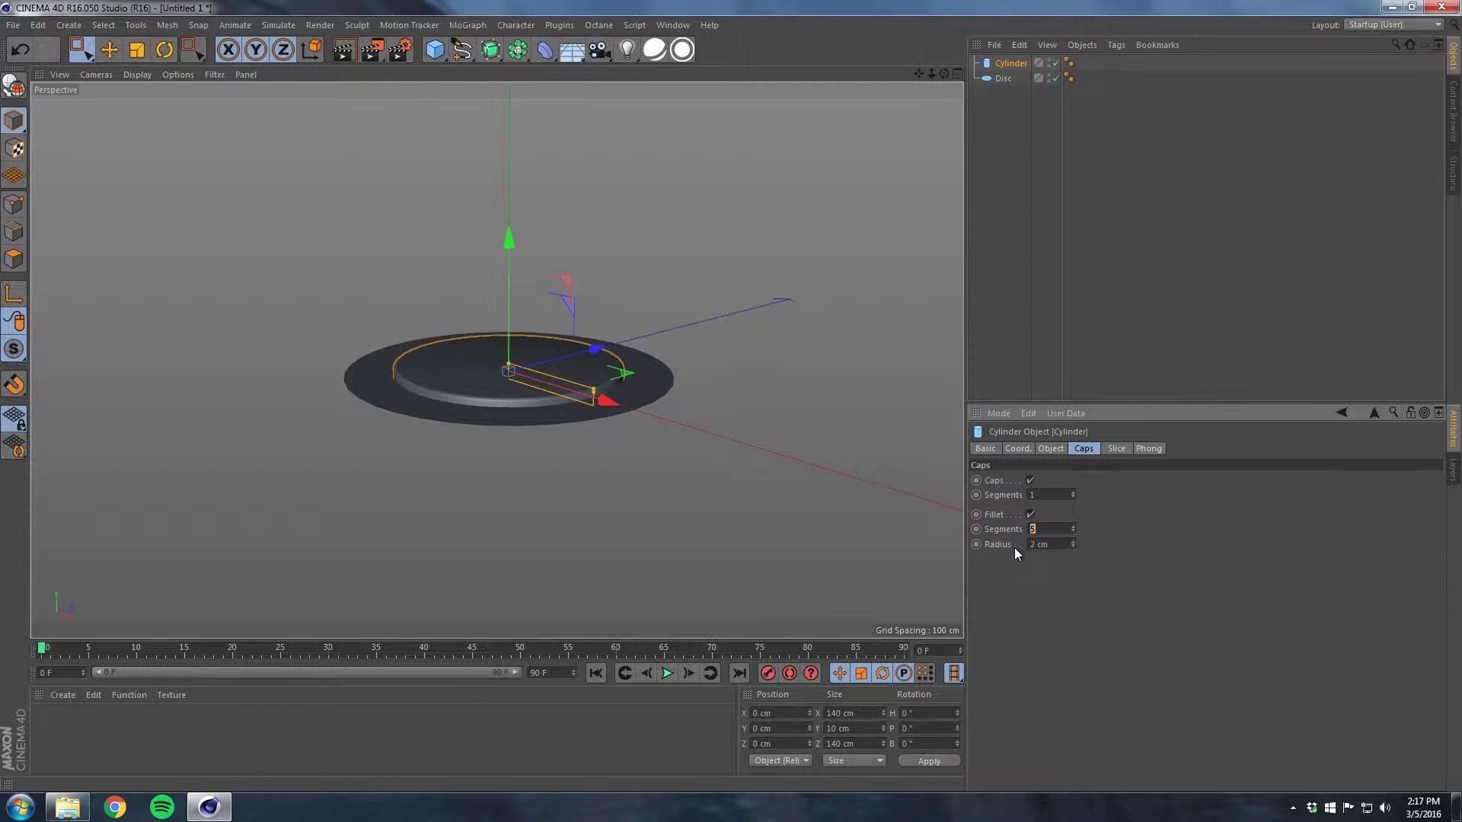
click(659, 413)
- Raise the disc above the cylinder and switch the viewport to Gouraud Shading (Lines)
drag(510, 248, 506, 180)
alt+drag(514, 277, 522, 381)
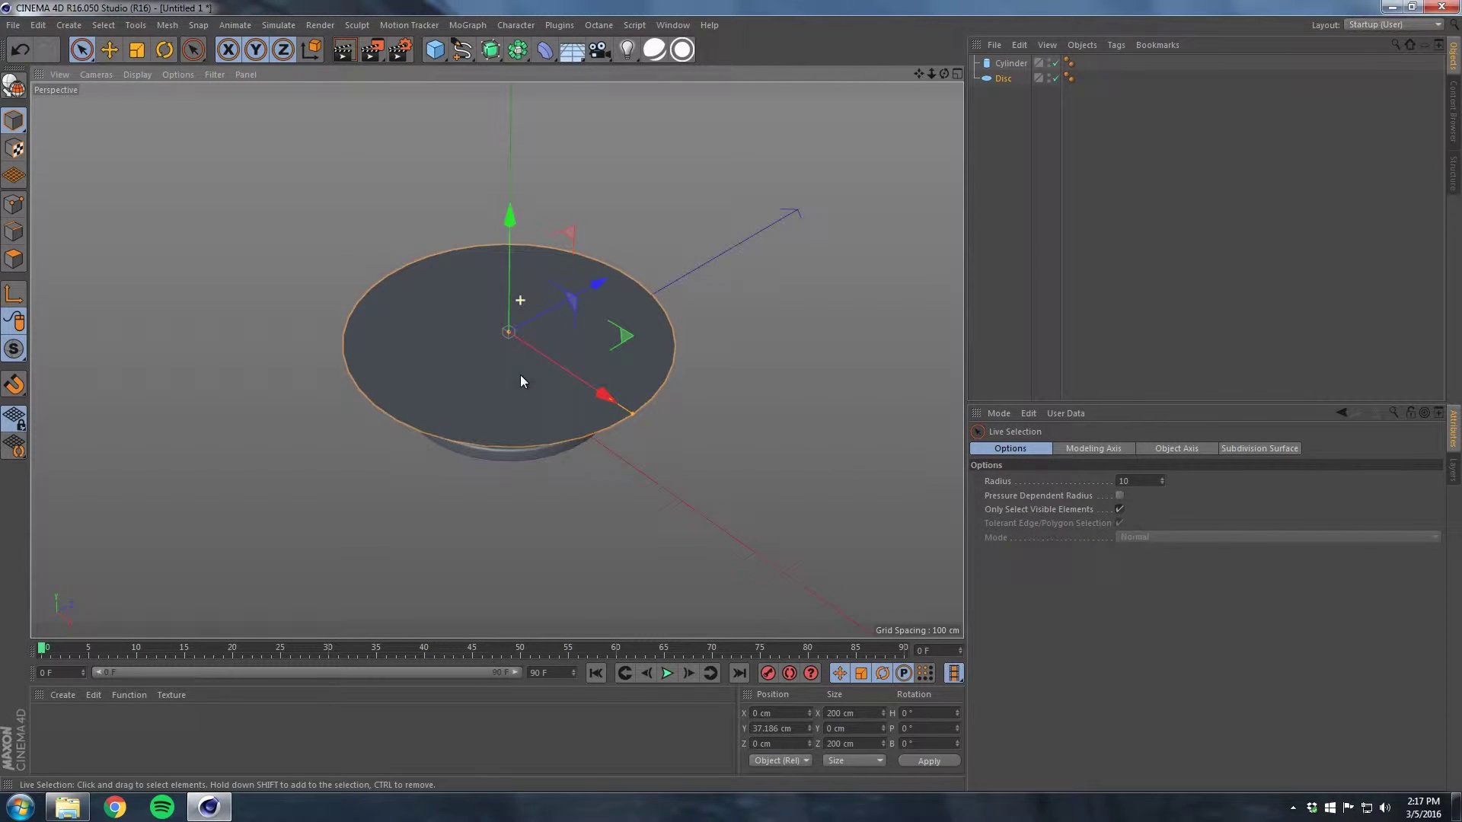
click(139, 75)
click(163, 111)
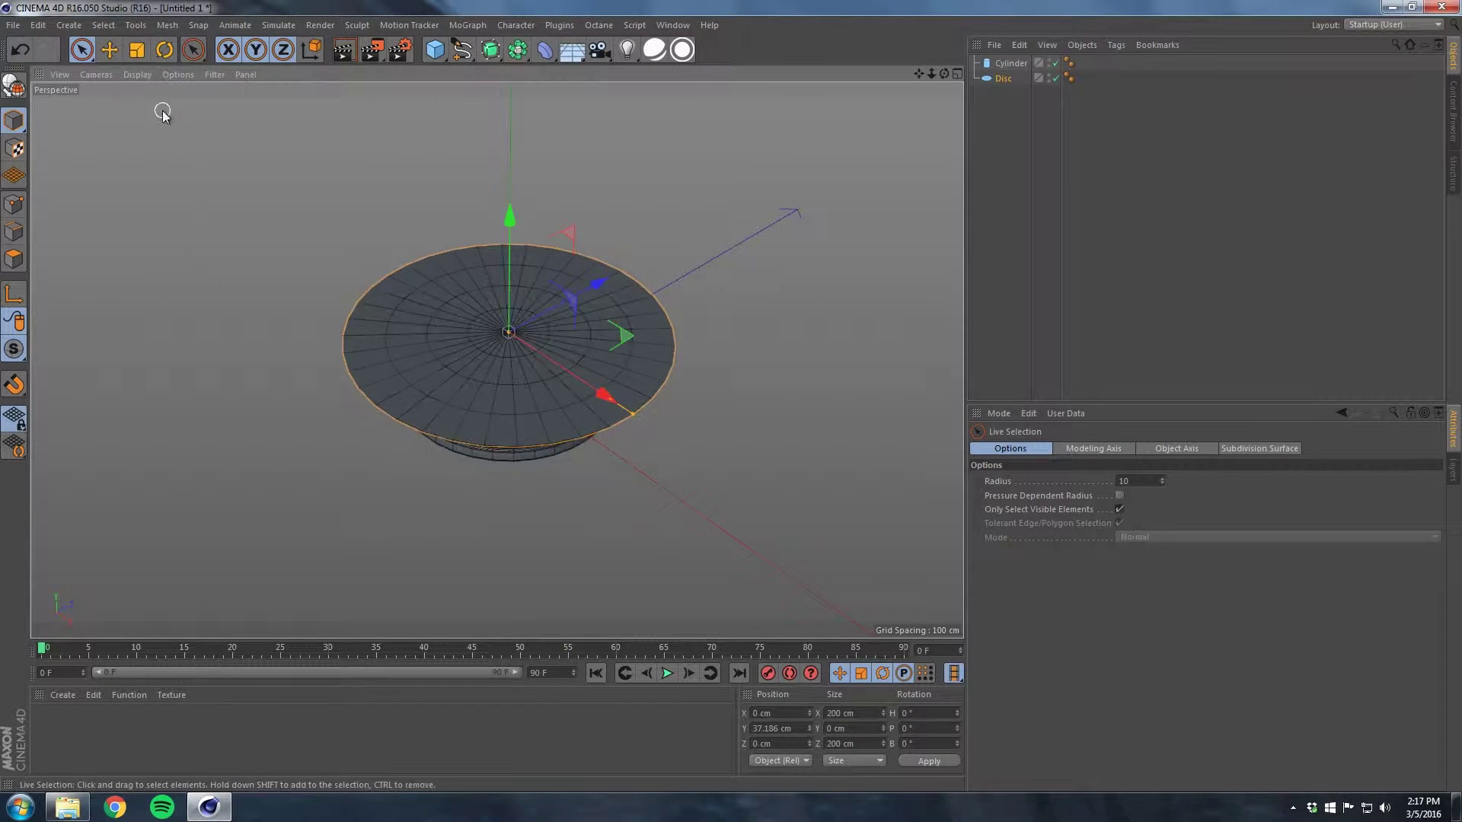
alt+drag(491, 322, 519, 309)
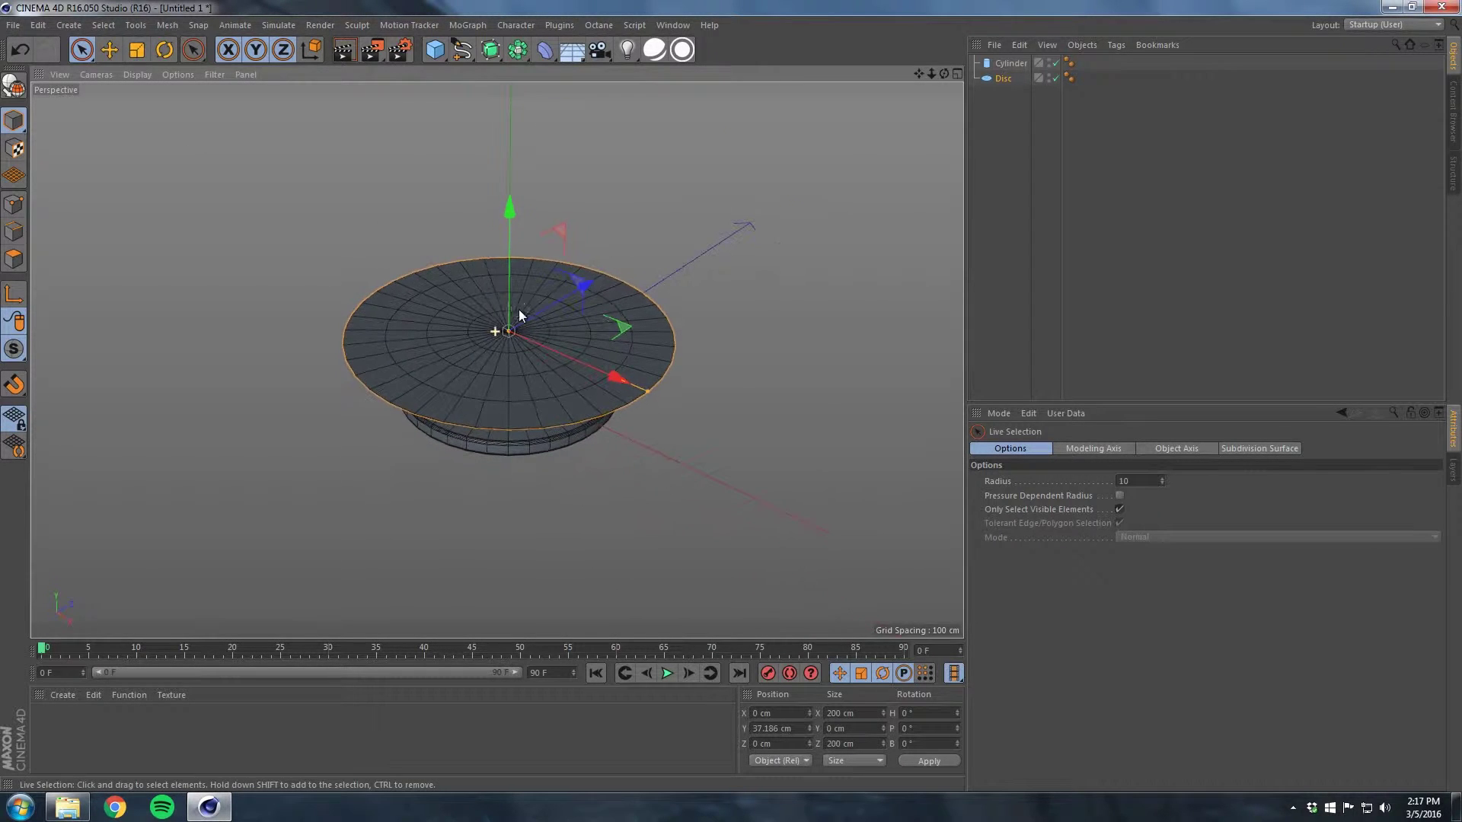
- Give the disc 15 disc and 80 rotation segments and list it above the cylinder
click(1002, 79)
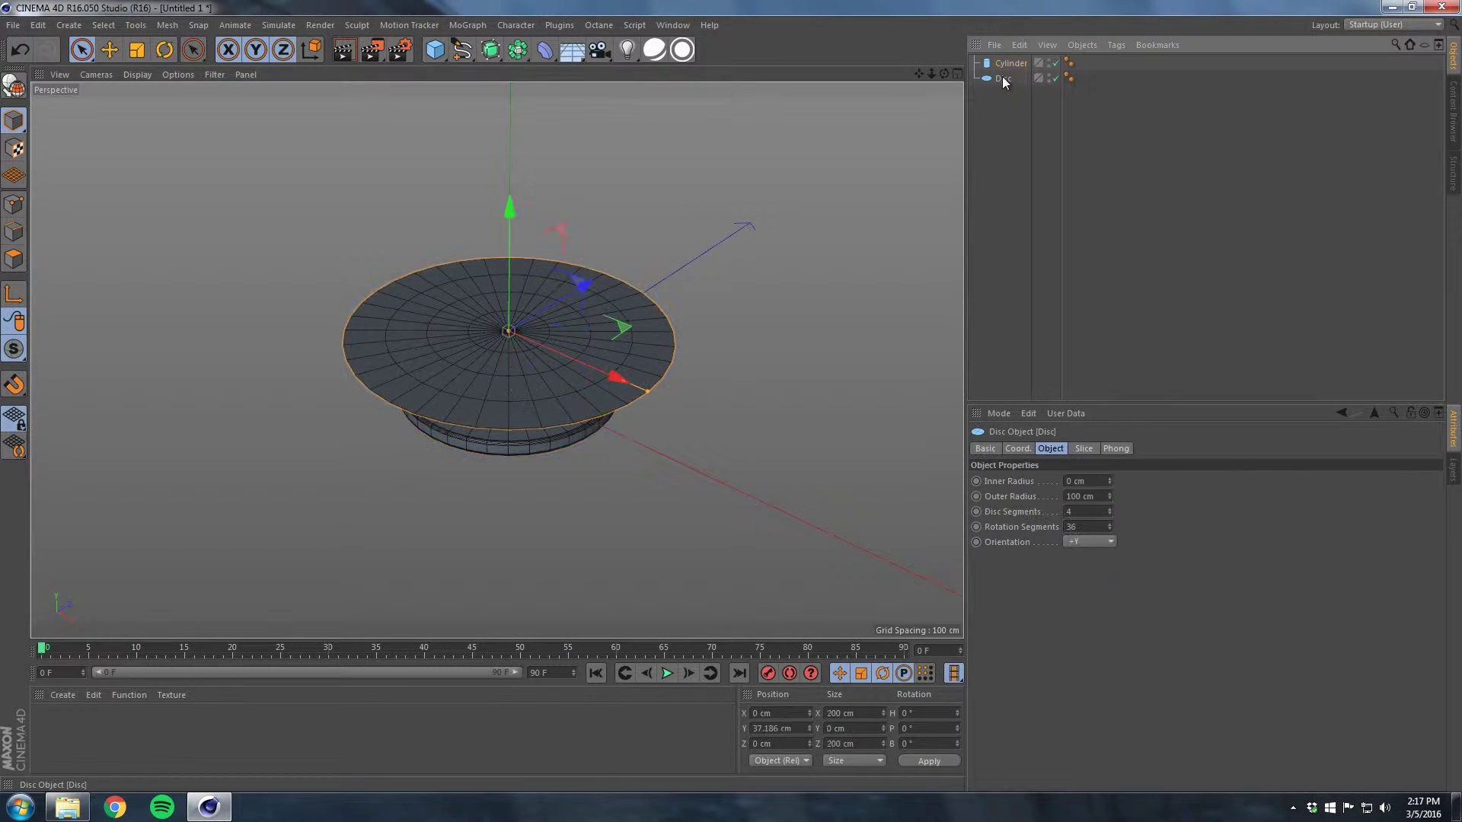
double_click(1080, 512)
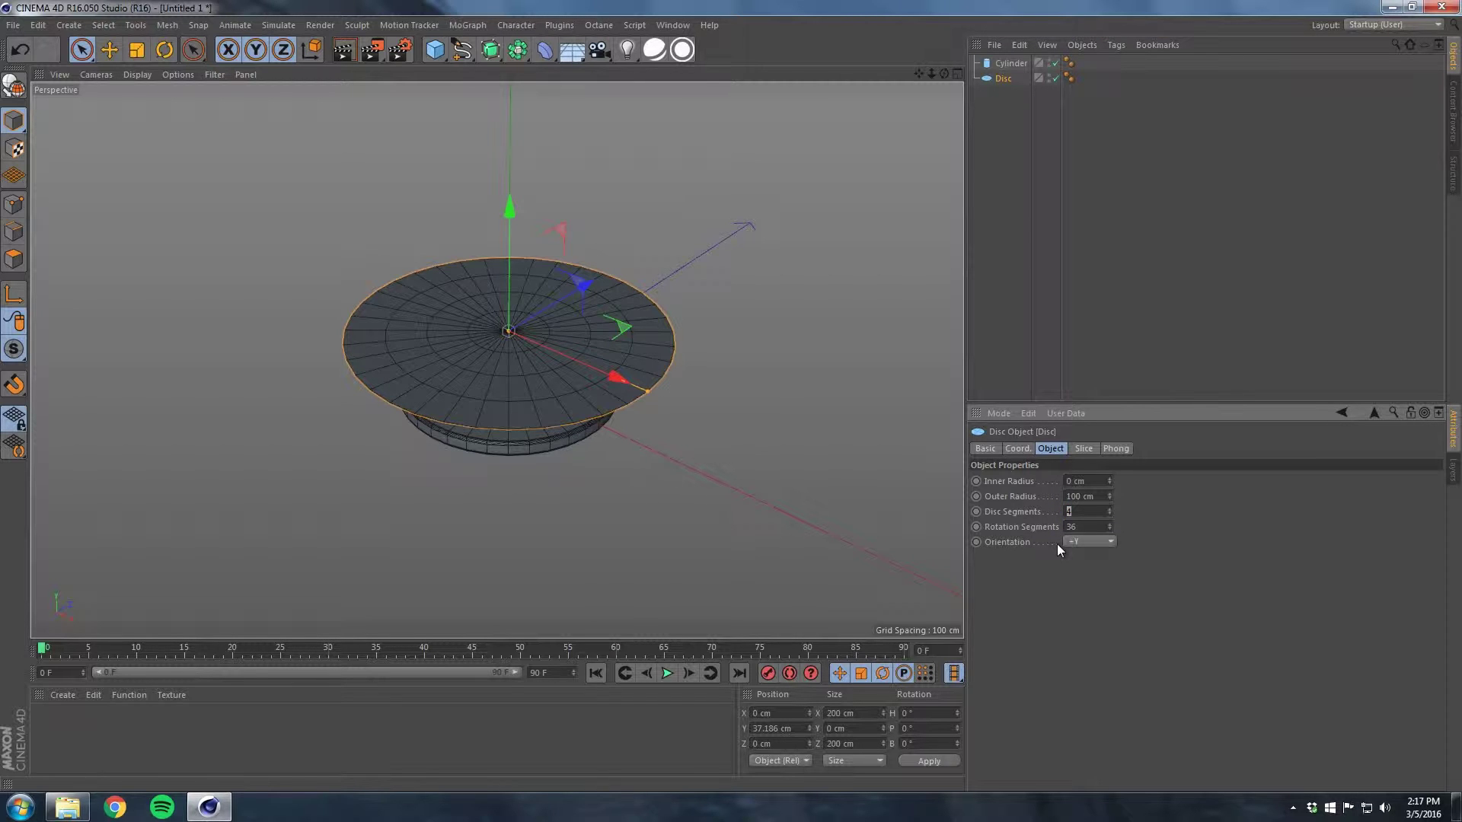
alt+drag(548, 426, 535, 502)
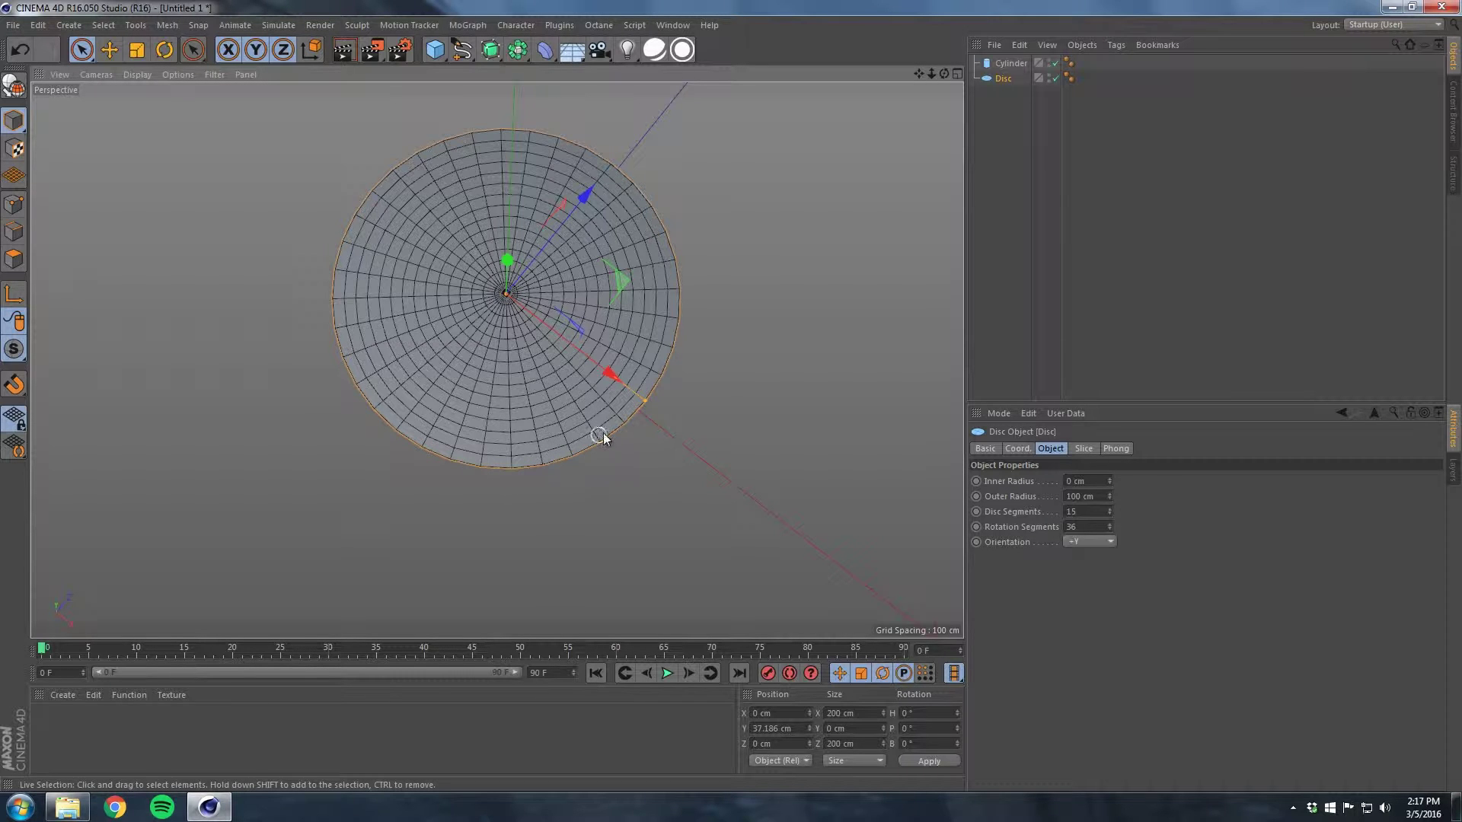
click(1080, 525)
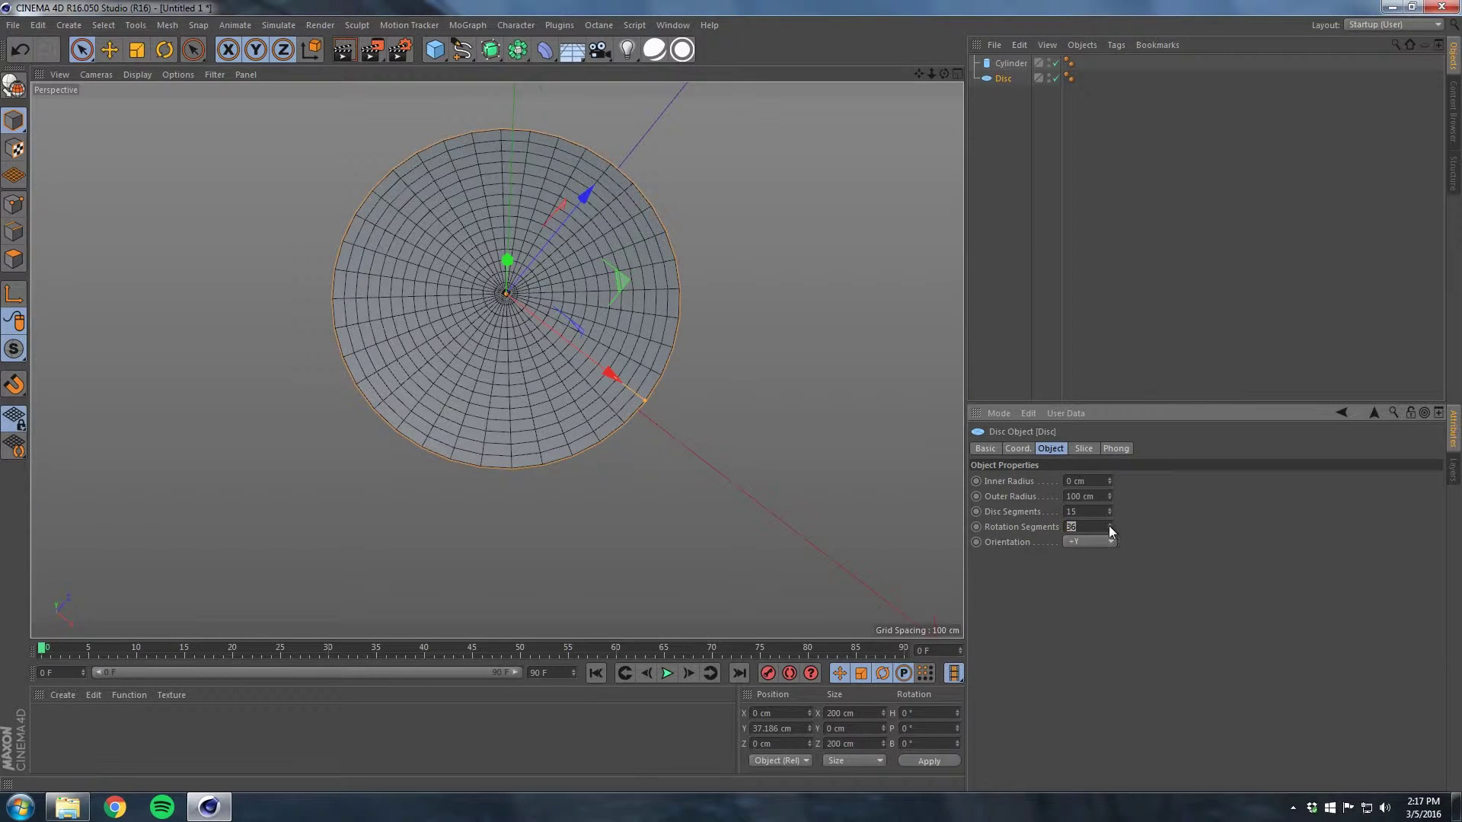
drag(1110, 531, 1099, 527)
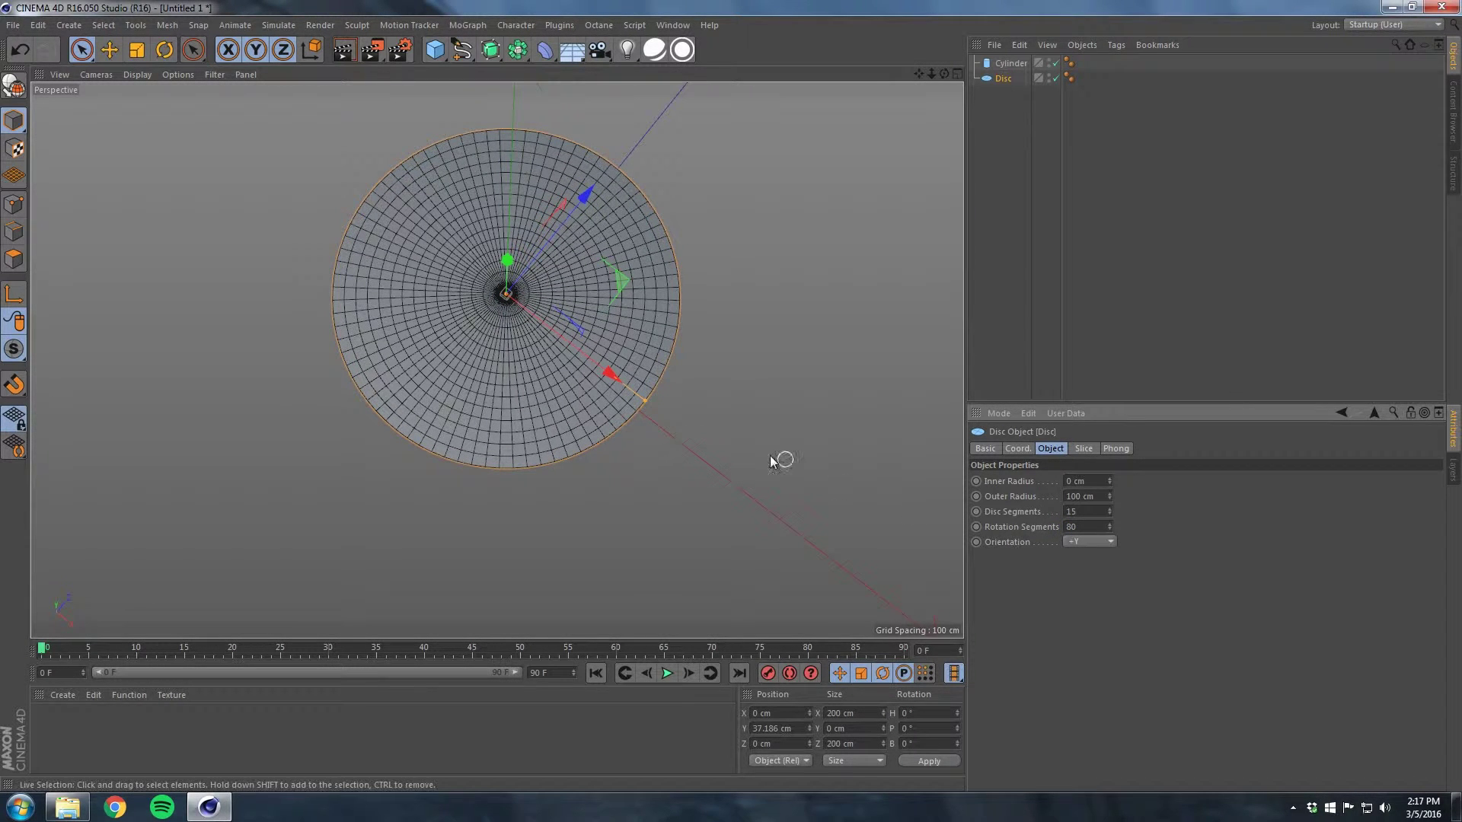
alt+drag(519, 358, 546, 303)
drag(1002, 68, 1006, 91)
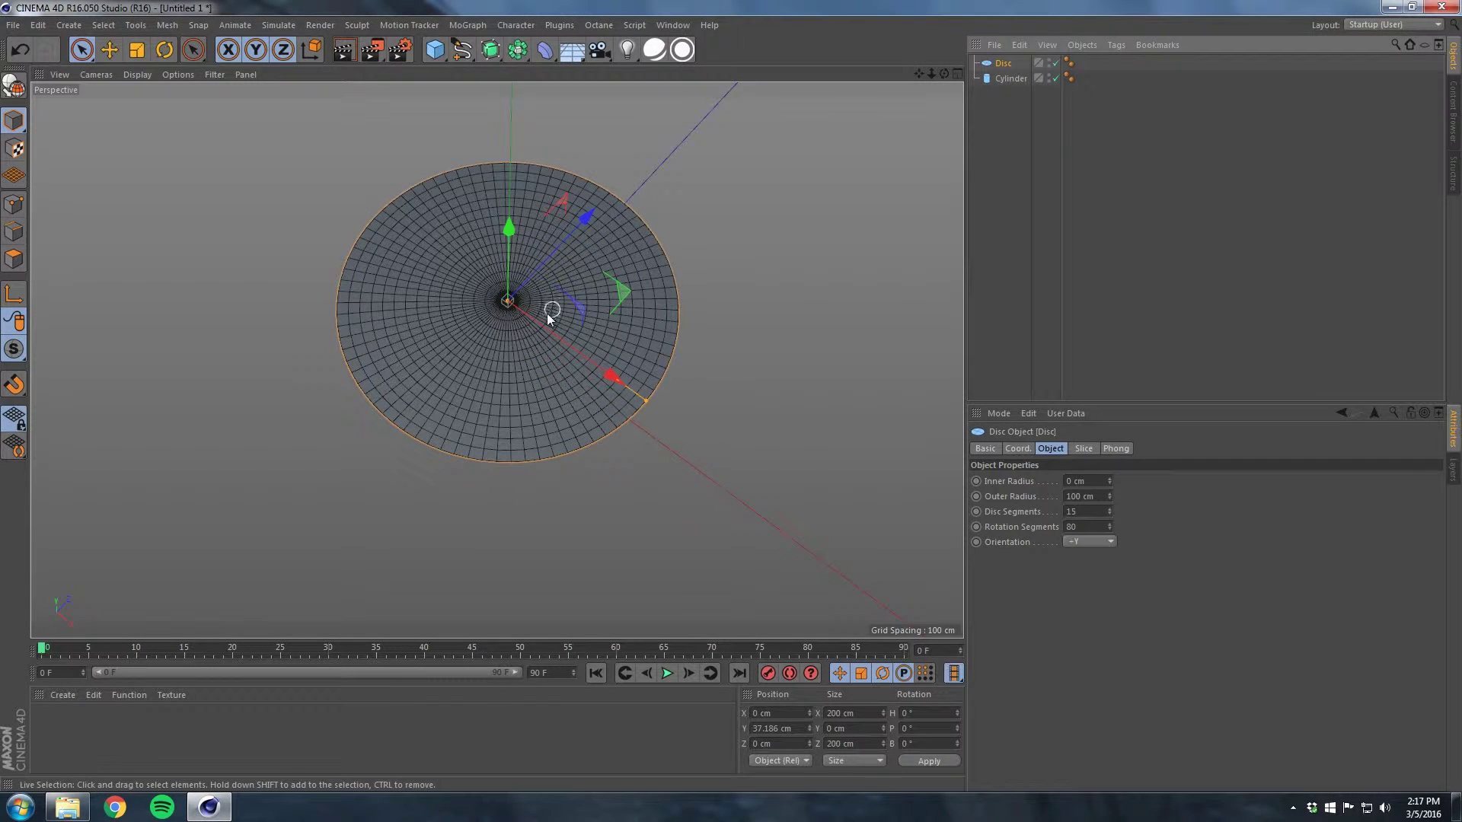
alt+drag(548, 315, 547, 195)
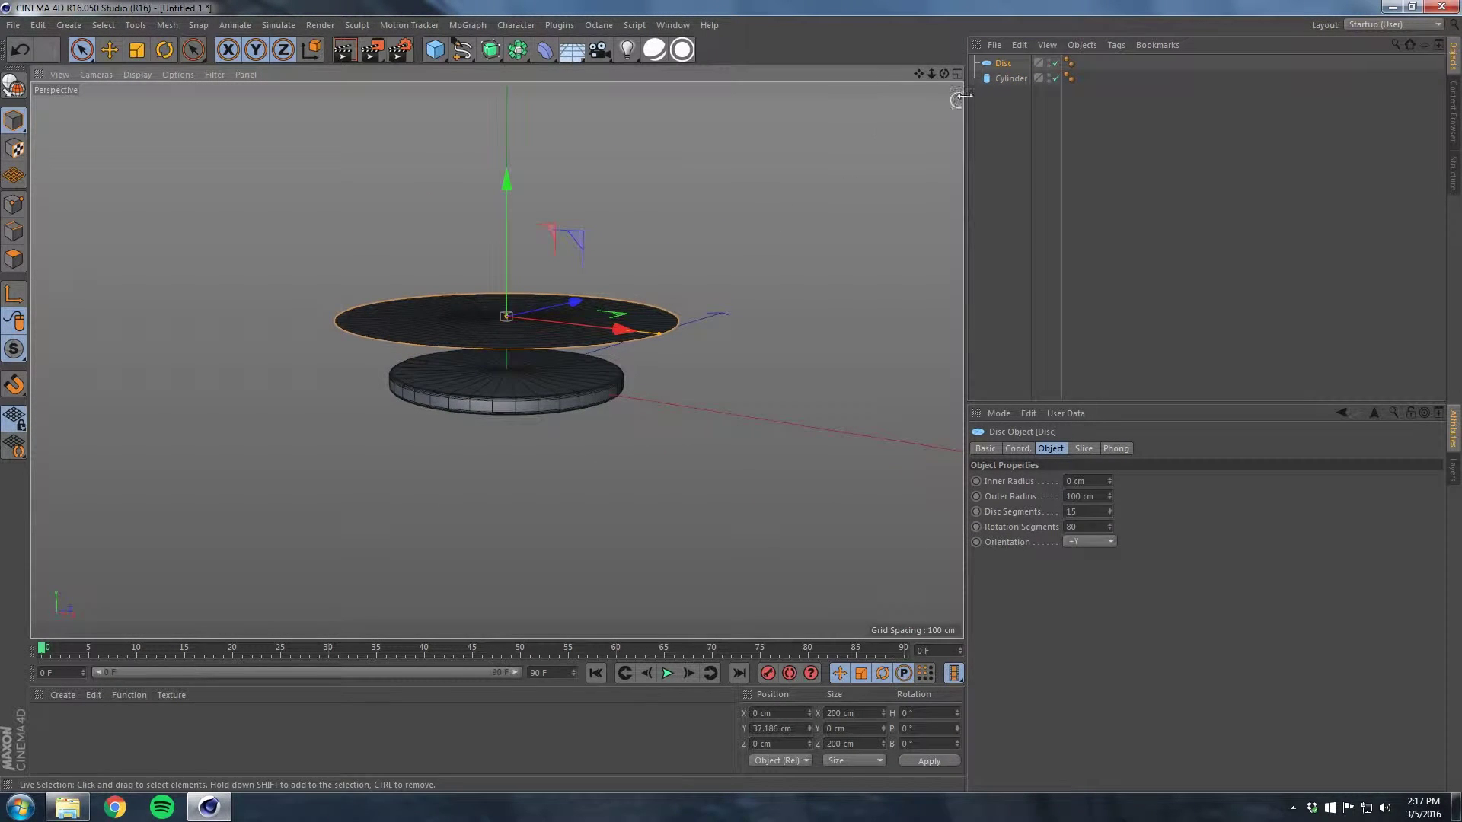
- Add a Cloth tag to the disc and a Cloth Collider tag to the cylinder
right_click(1002, 67)
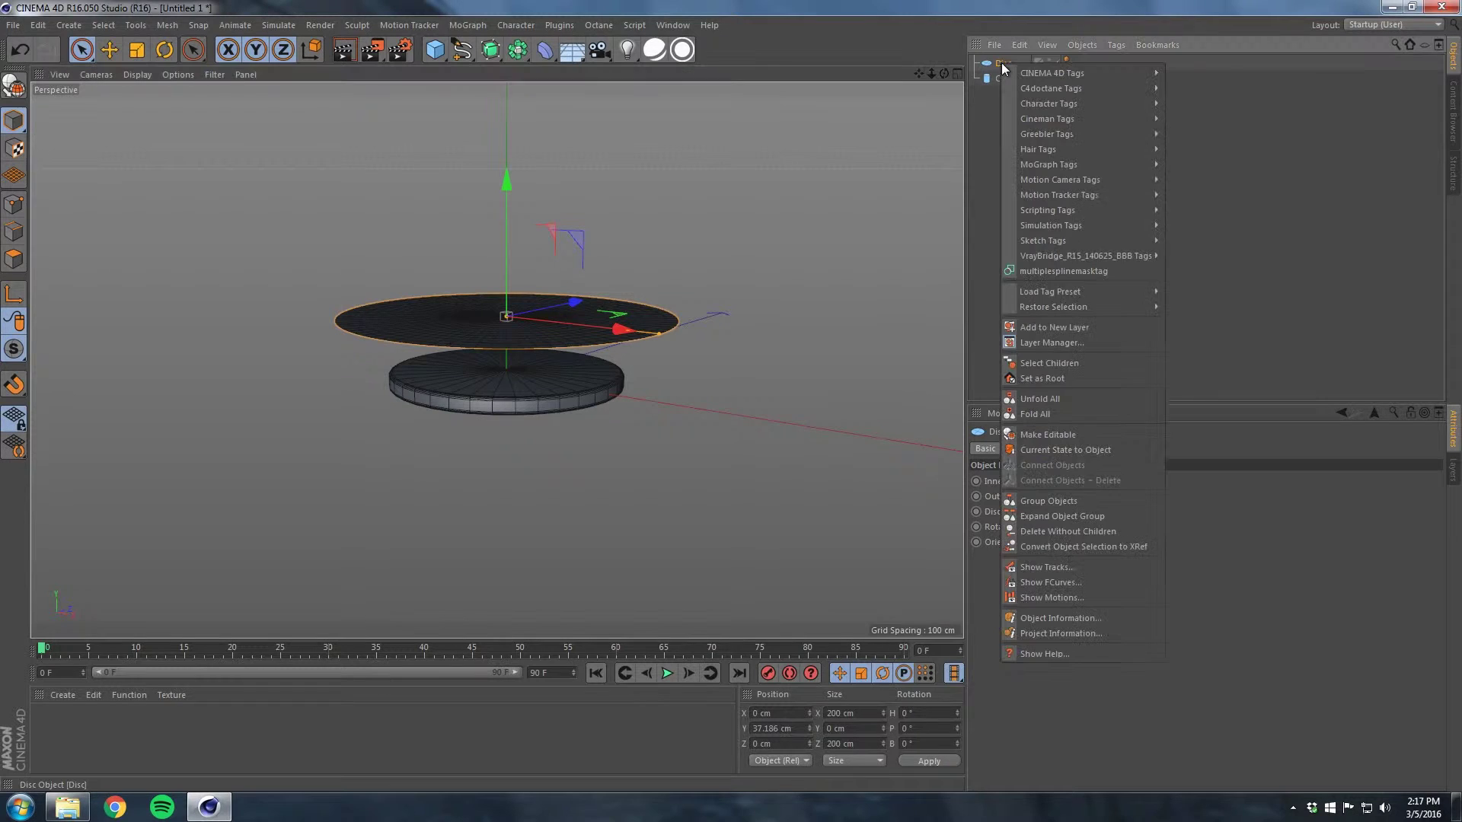
mouse_move(1051, 226)
click(1179, 322)
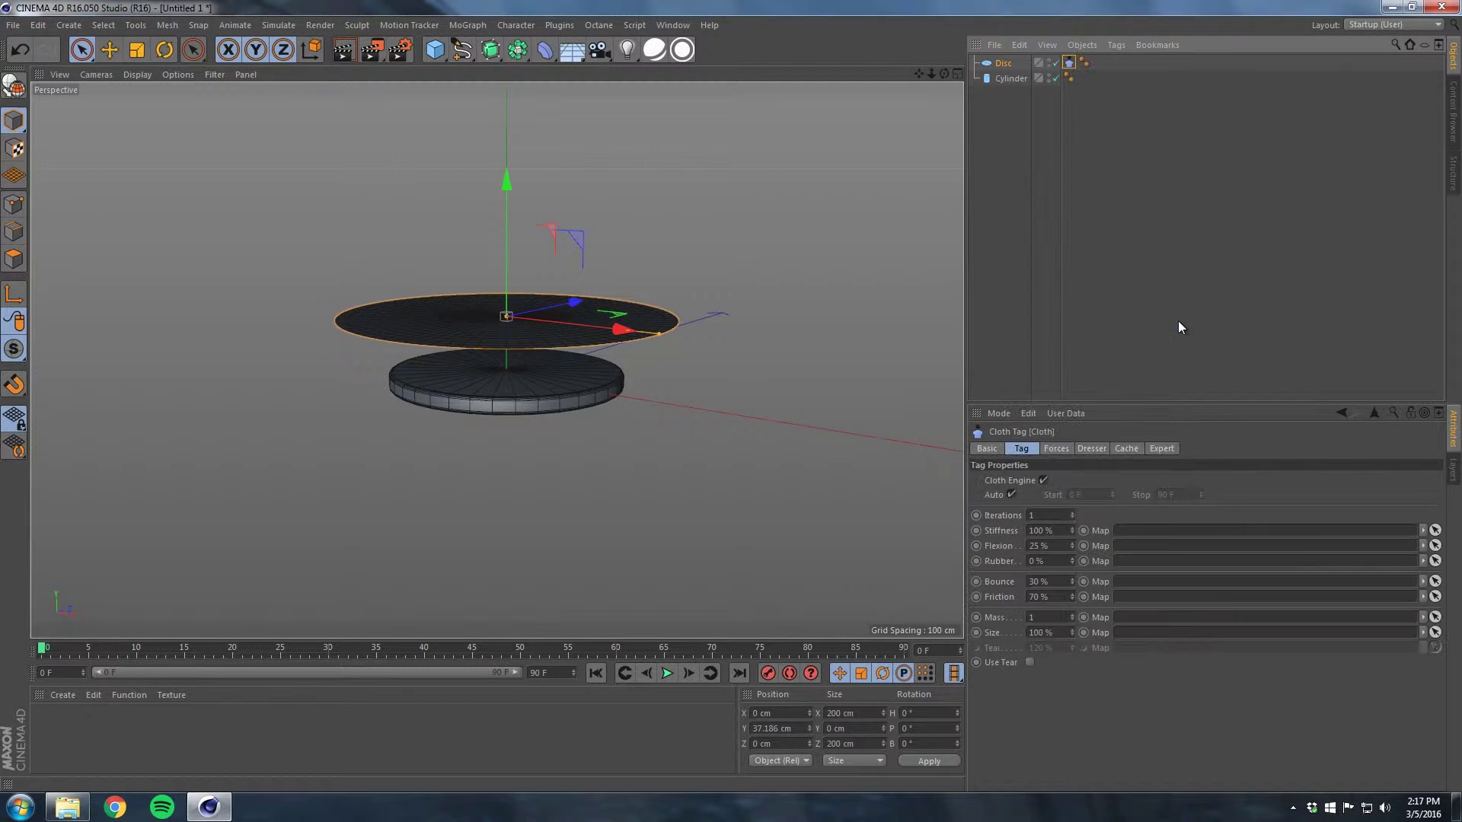
click(1007, 78)
right_click(1004, 76)
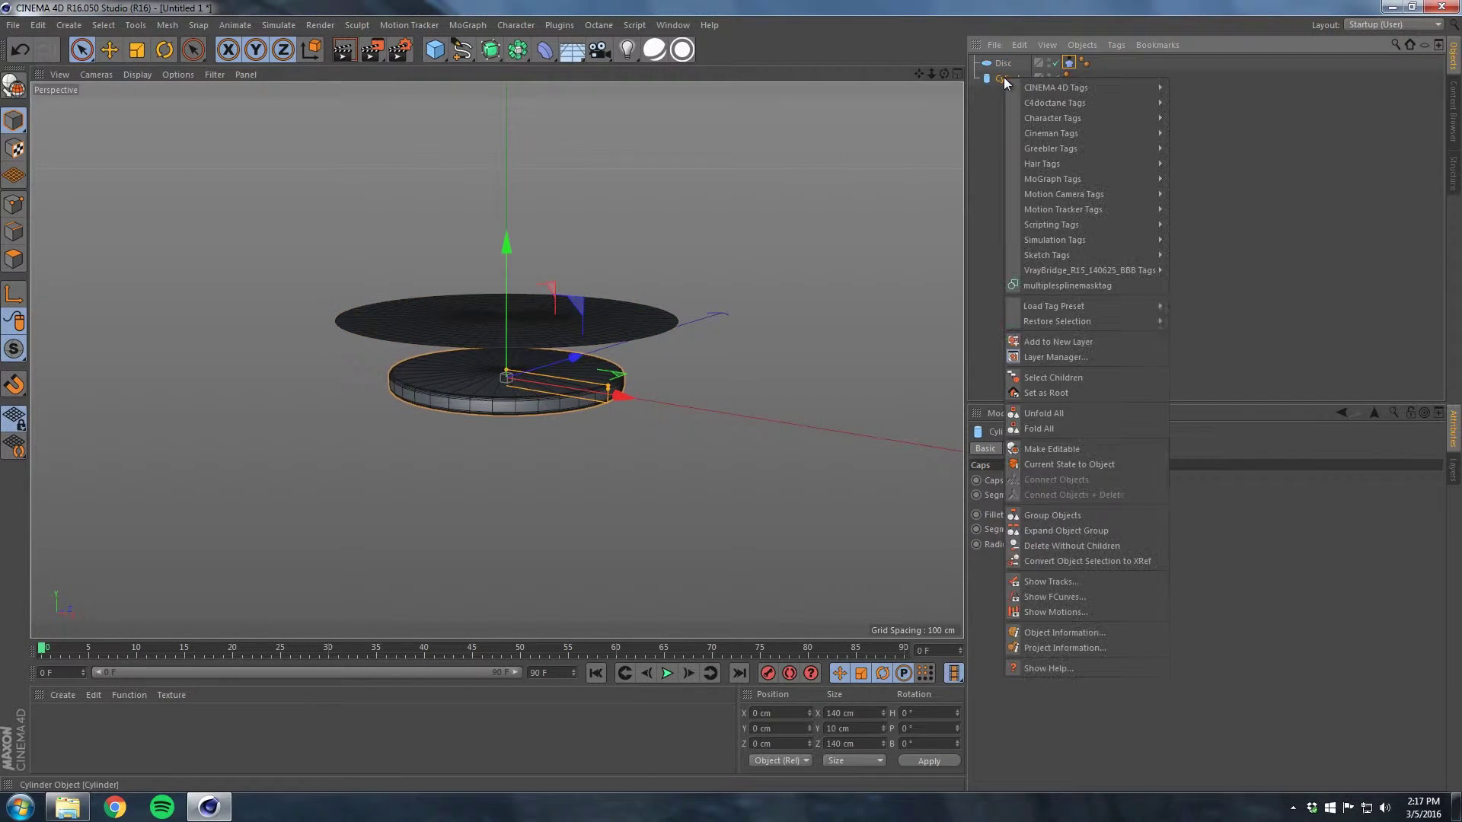
mouse_move(1103, 241)
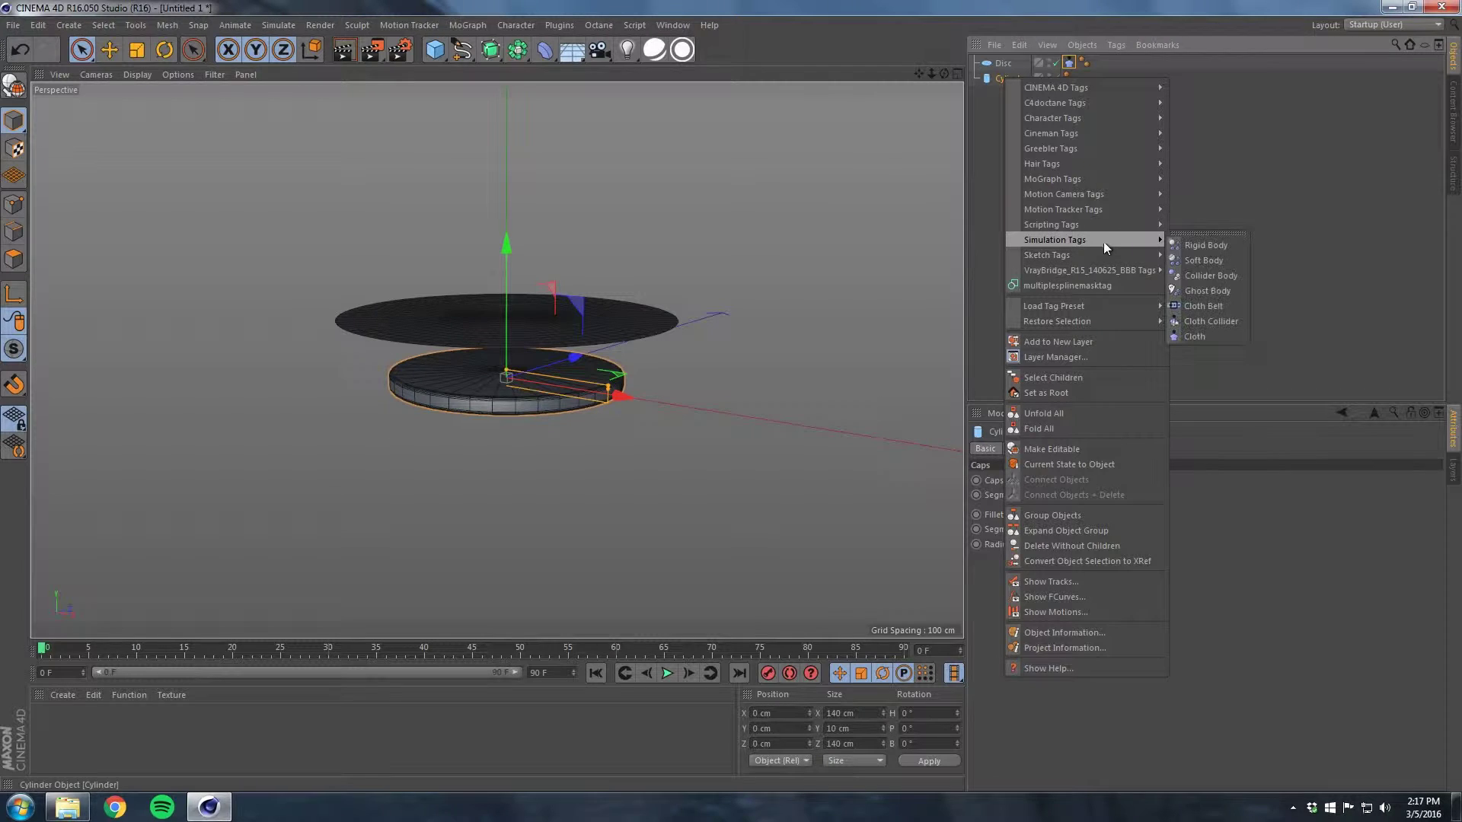
click(1189, 320)
- Duplicate the disc as a hidden Disc.1 and make the original disc editable
click(1002, 65)
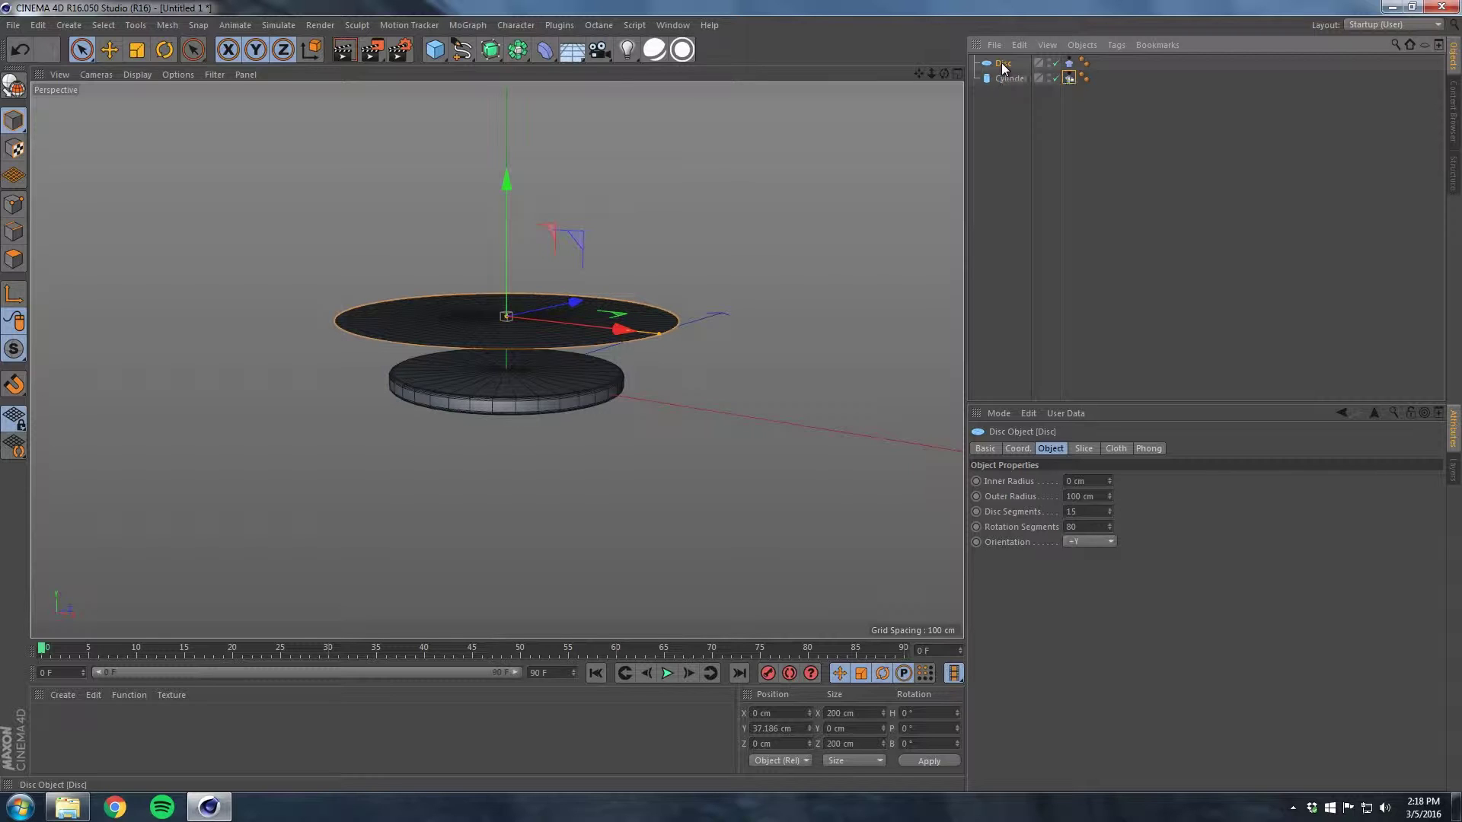
ctrl+drag(1004, 106, 1005, 109)
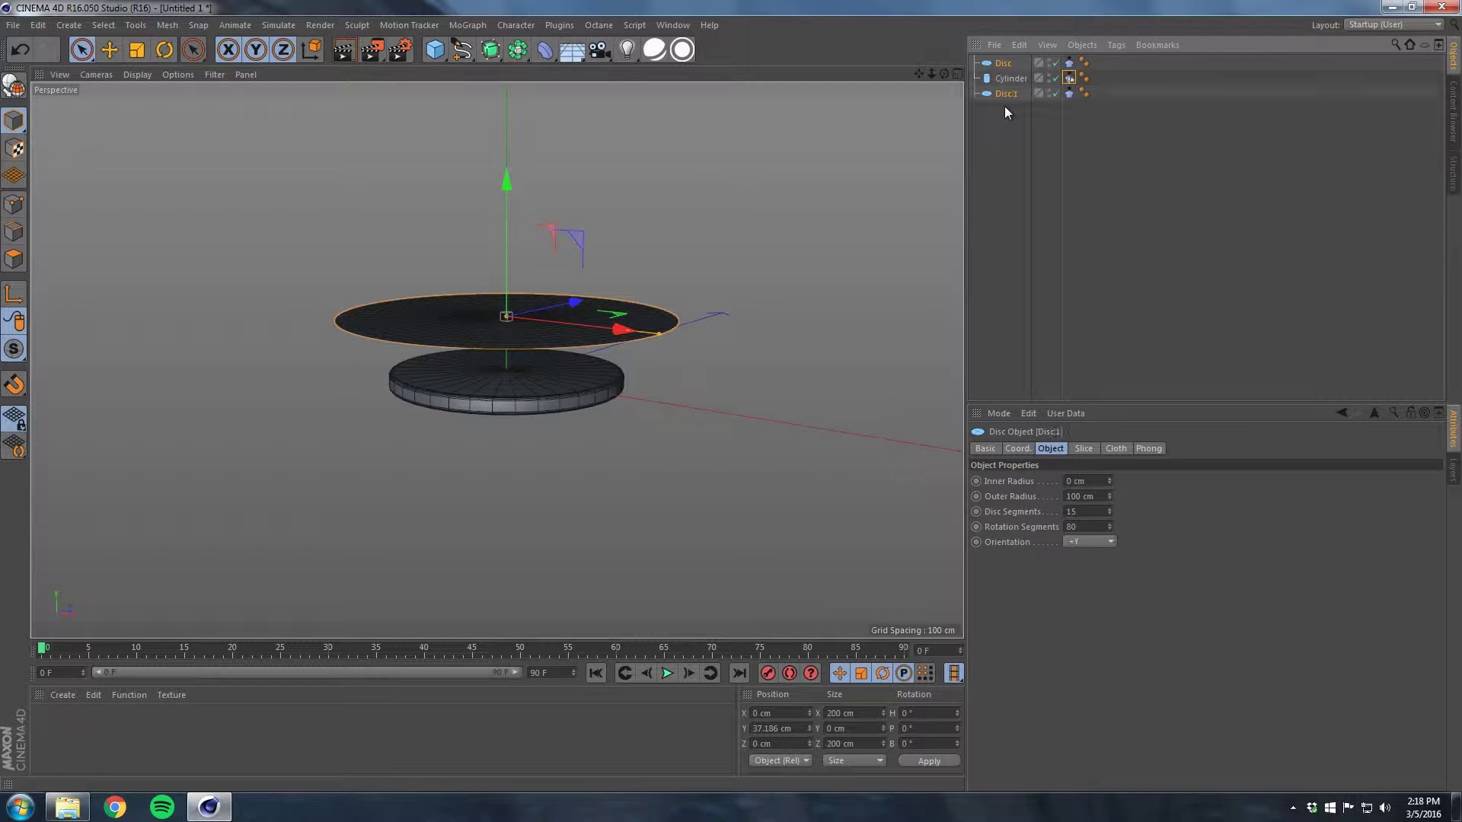
click(1048, 91)
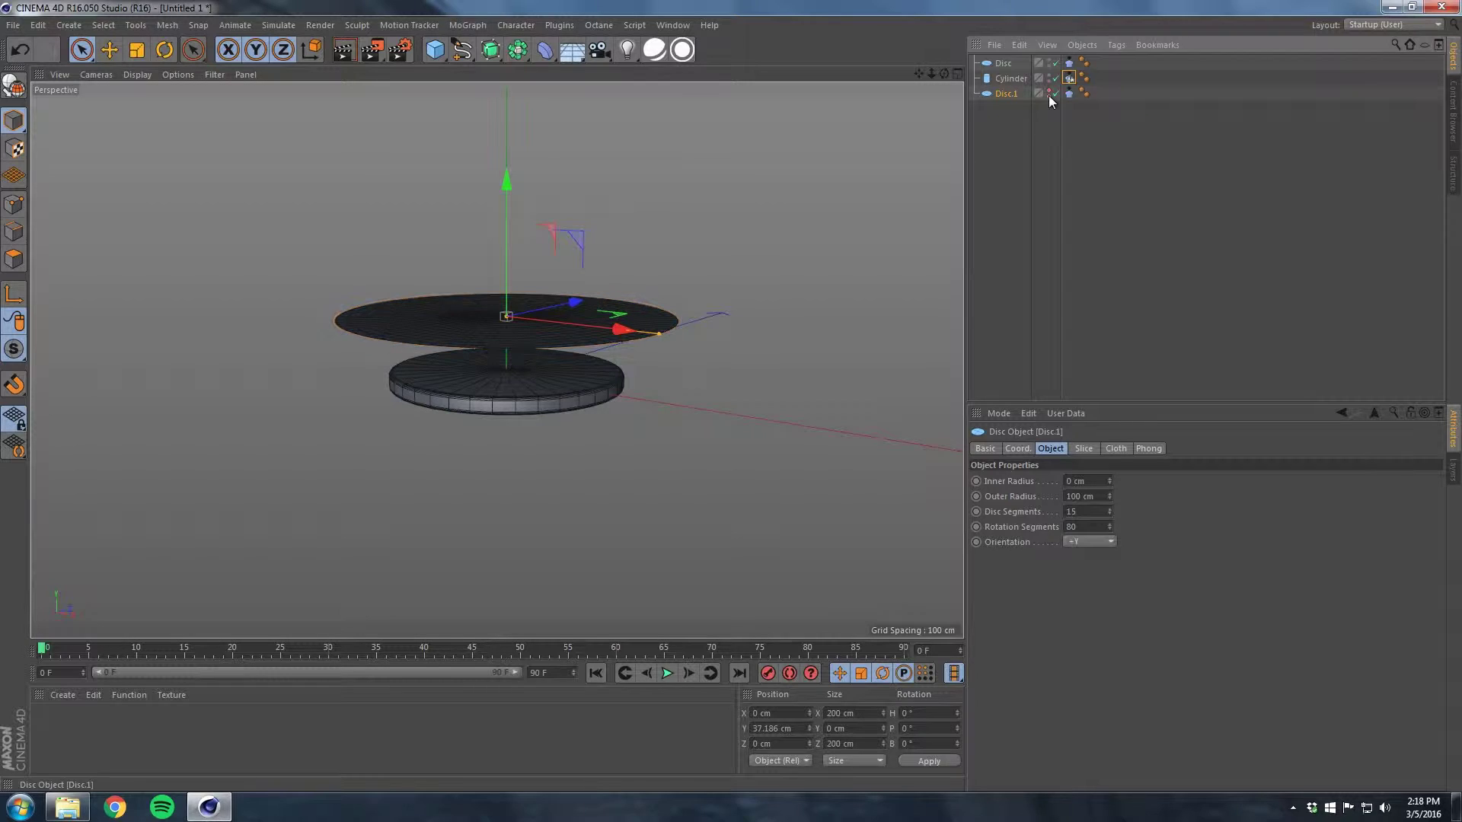
click(1003, 63)
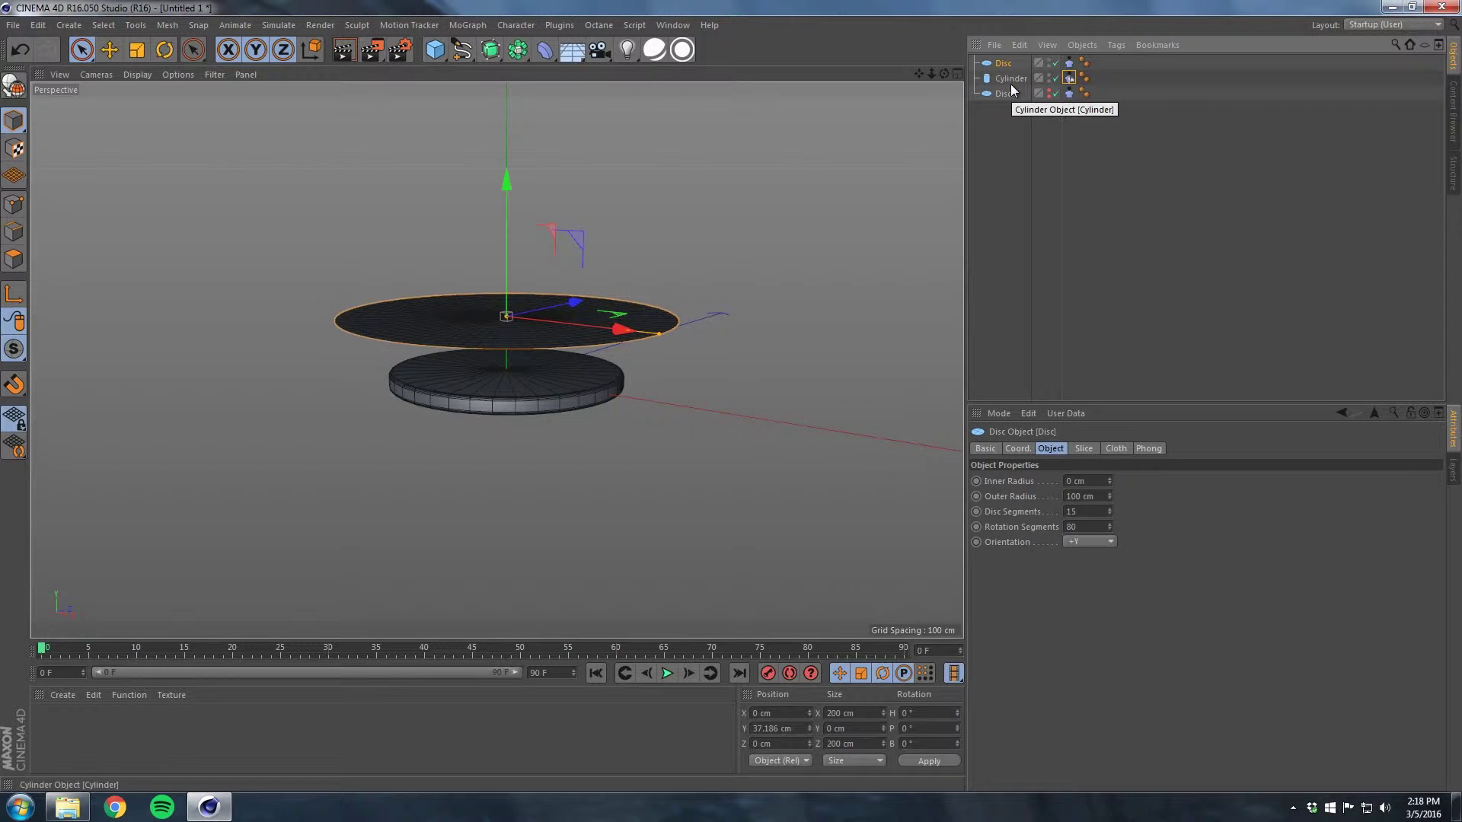
key(c)
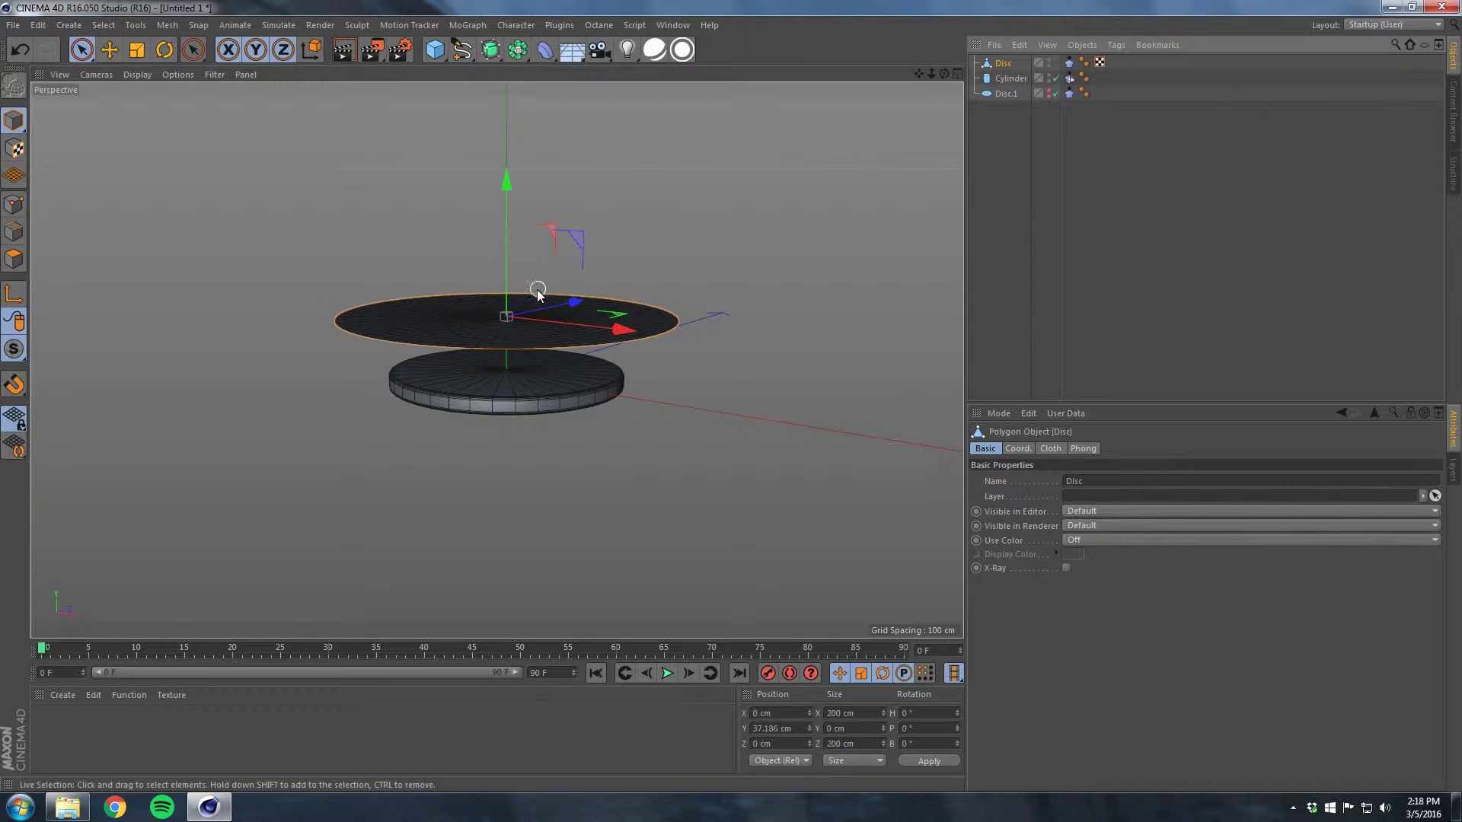
- Run the cloth simulation, stop it at frame 25, and orbit around the draped disc
alt+drag(537, 293, 525, 340)
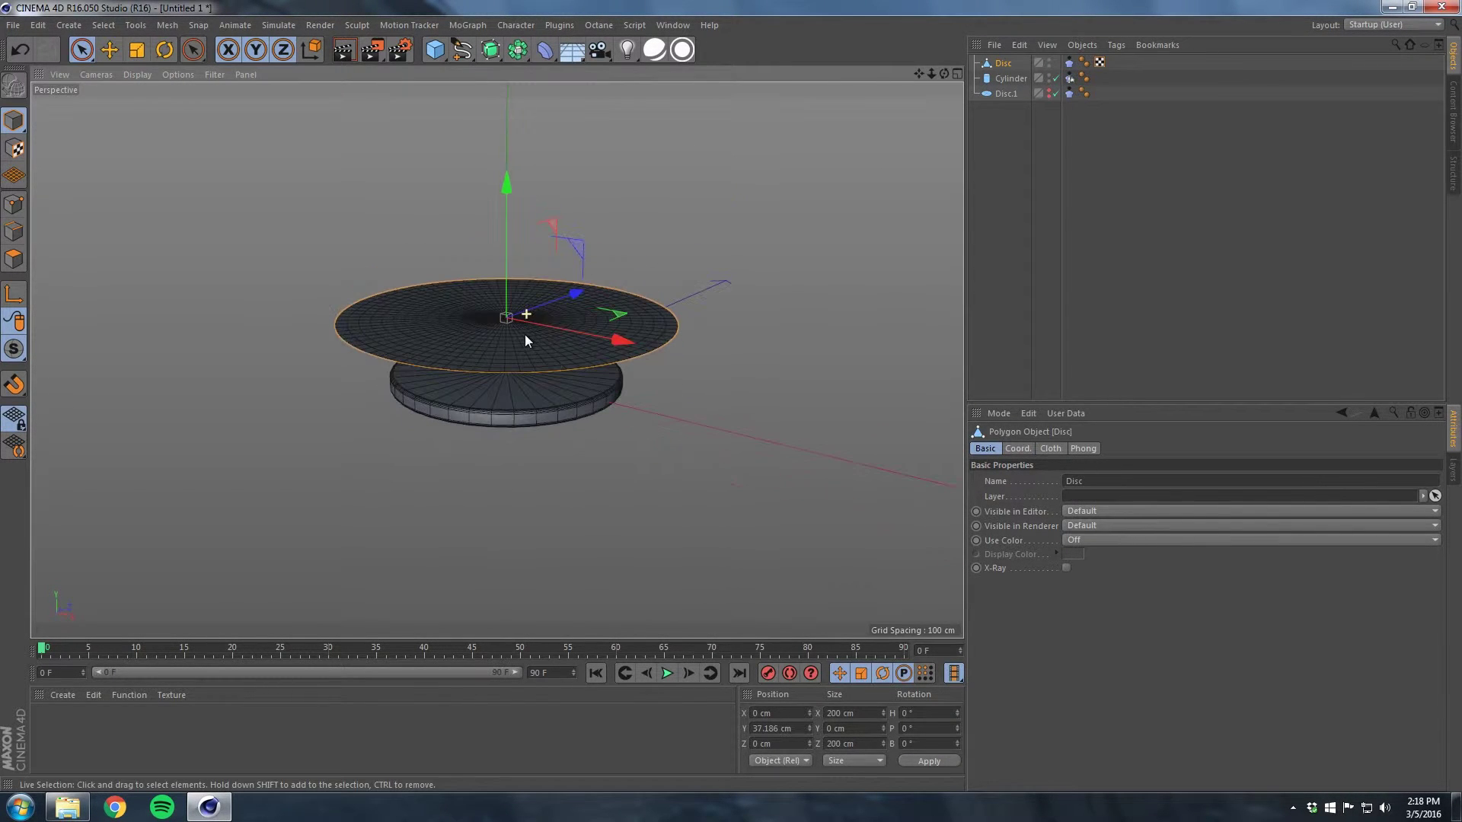
click(666, 672)
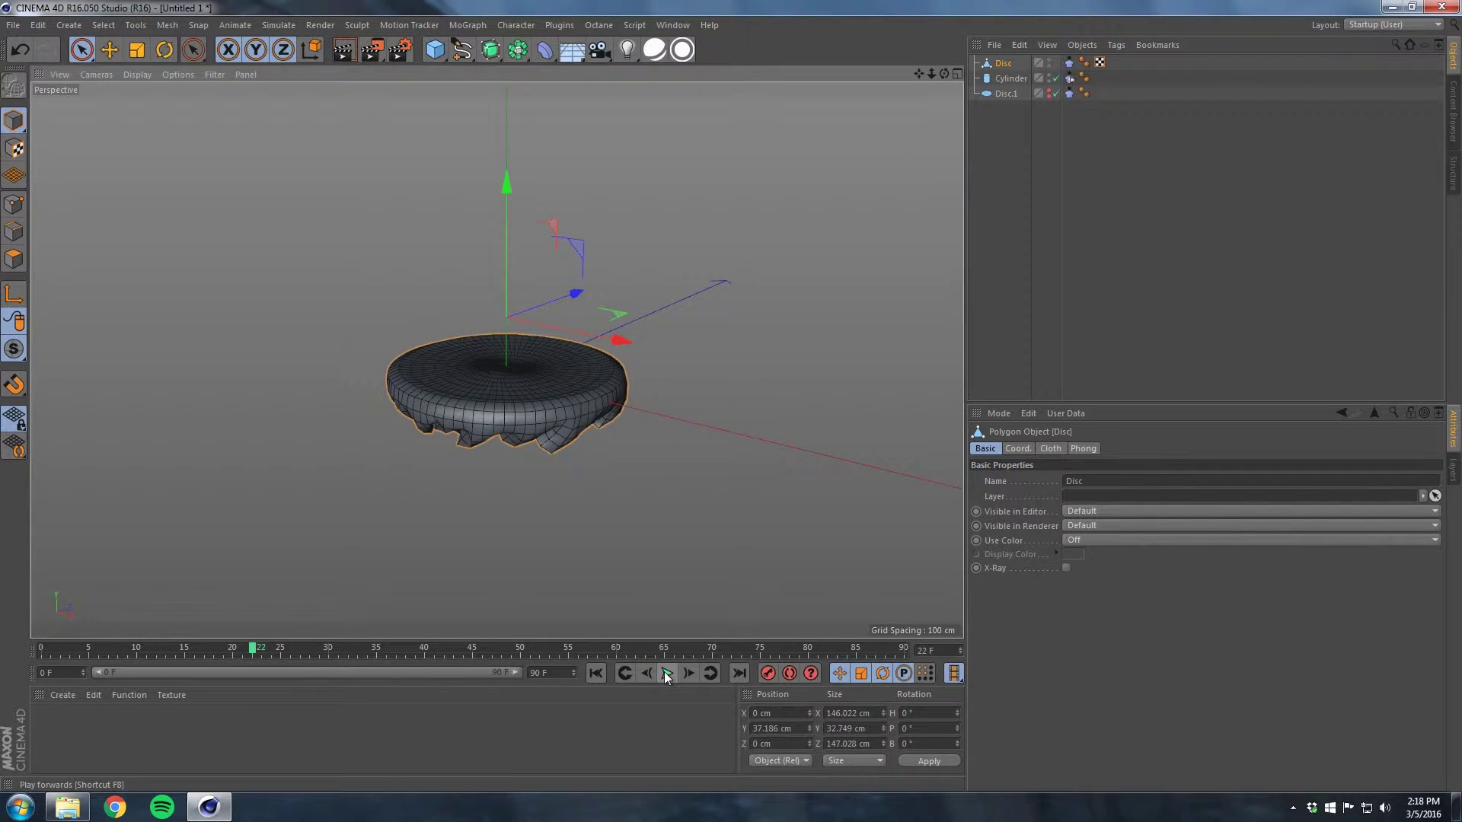
click(666, 673)
alt+drag(543, 421, 611, 414)
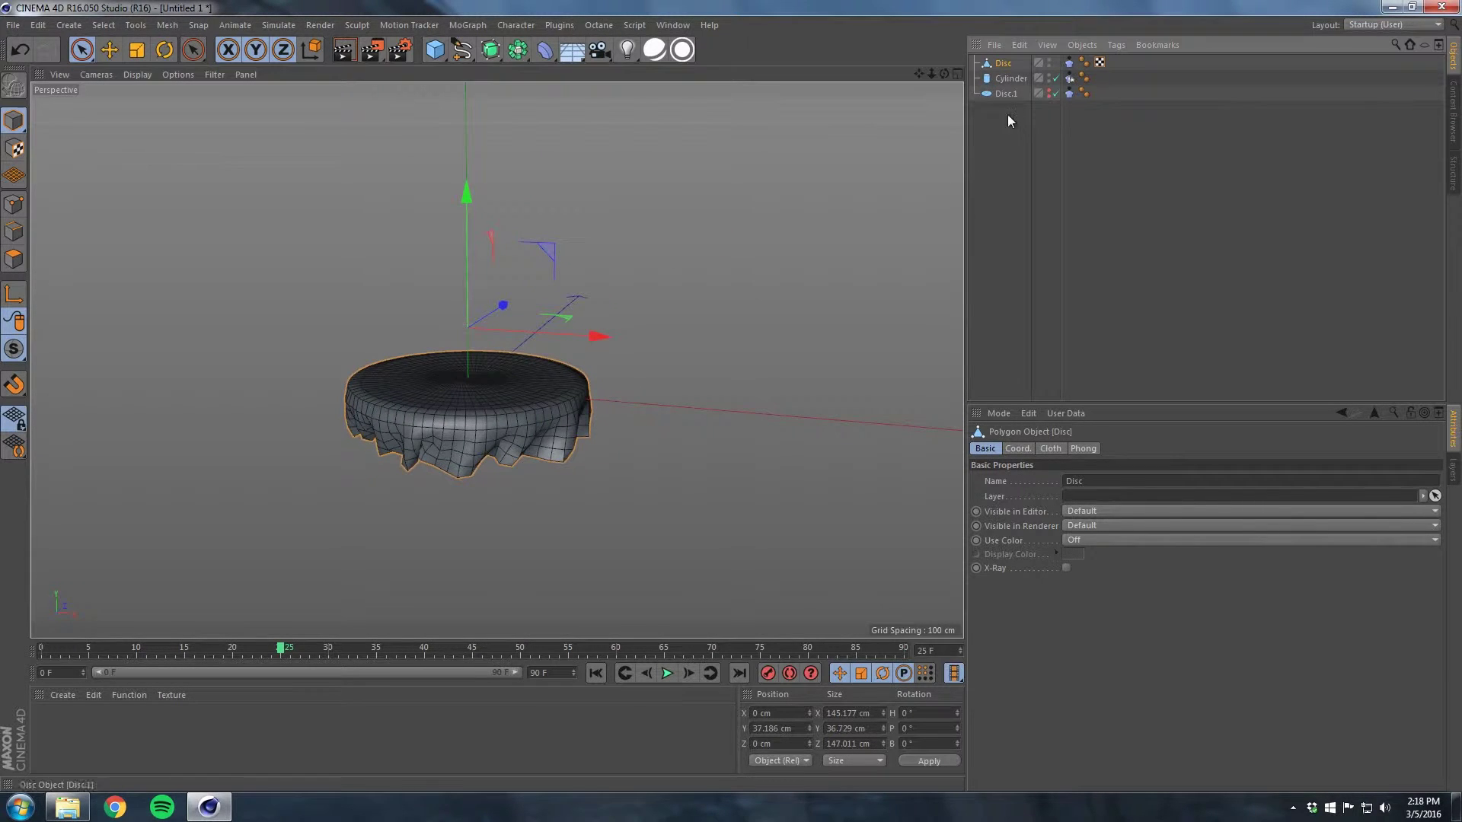
alt+drag(518, 385, 466, 478)
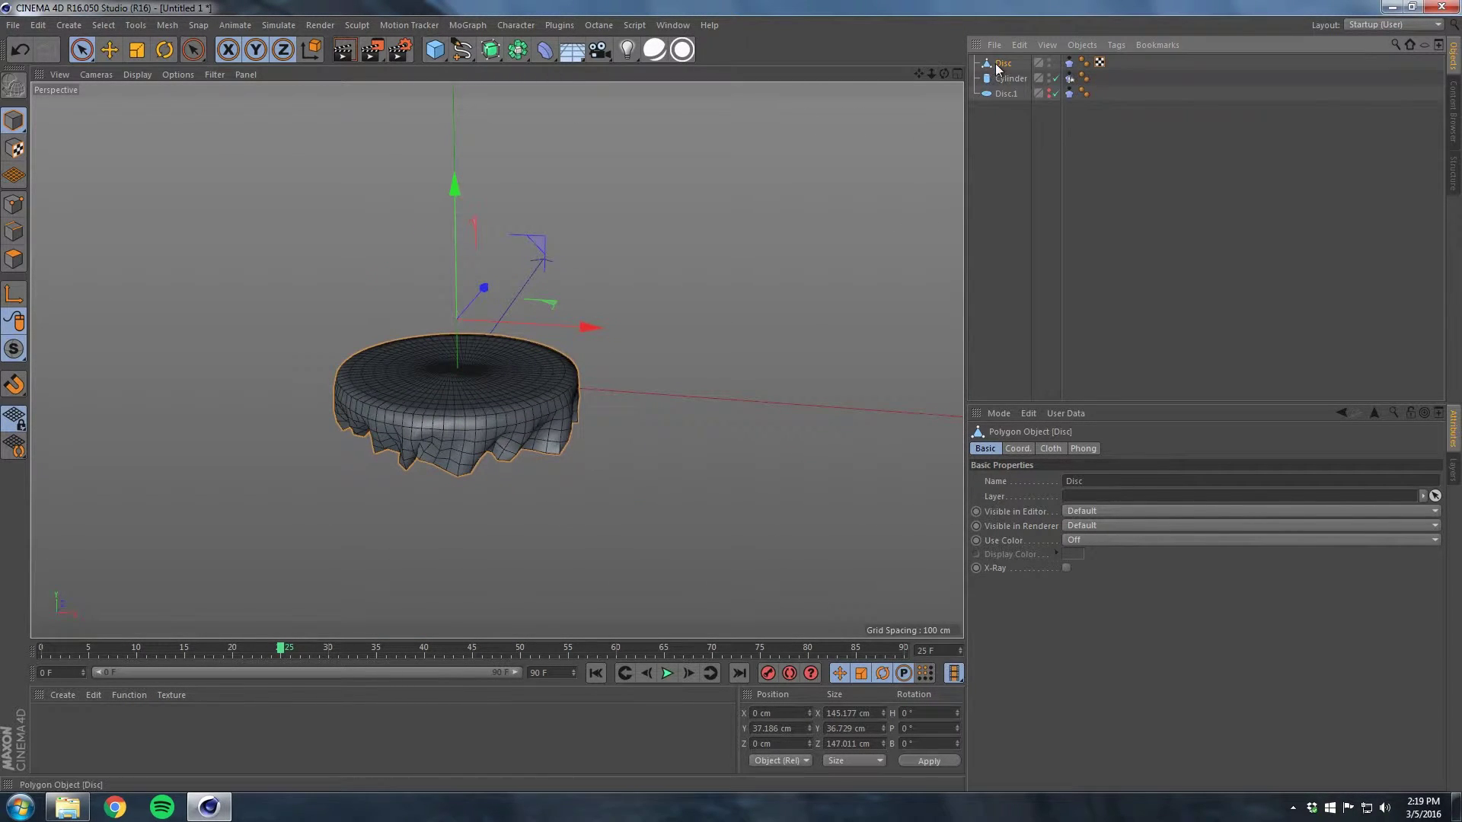
- Smooth the disc with a Subdivision Surface, replay to frame 53 and render a preview
alt+click(488, 50)
alt+drag(604, 382, 420, 371)
click(666, 673)
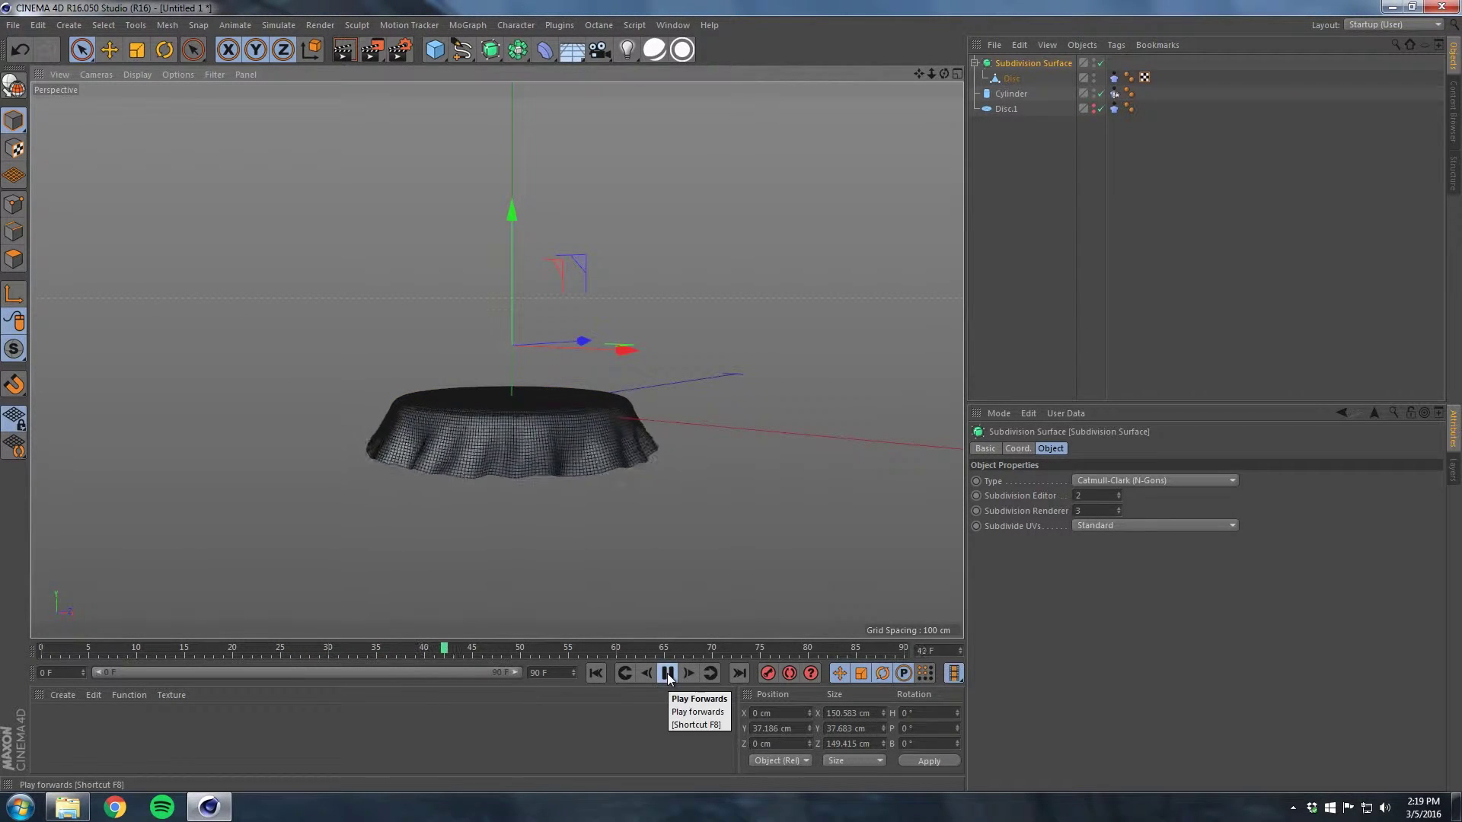
click(667, 673)
mouse_move(554, 506)
alt+mouse_down()
mouse_move(584, 446)
mouse_move(835, 446)
mouse_move(584, 488)
mouse_move(579, 405)
mouse_move(562, 482)
alt+mouse_up()
key(ctrl+r)
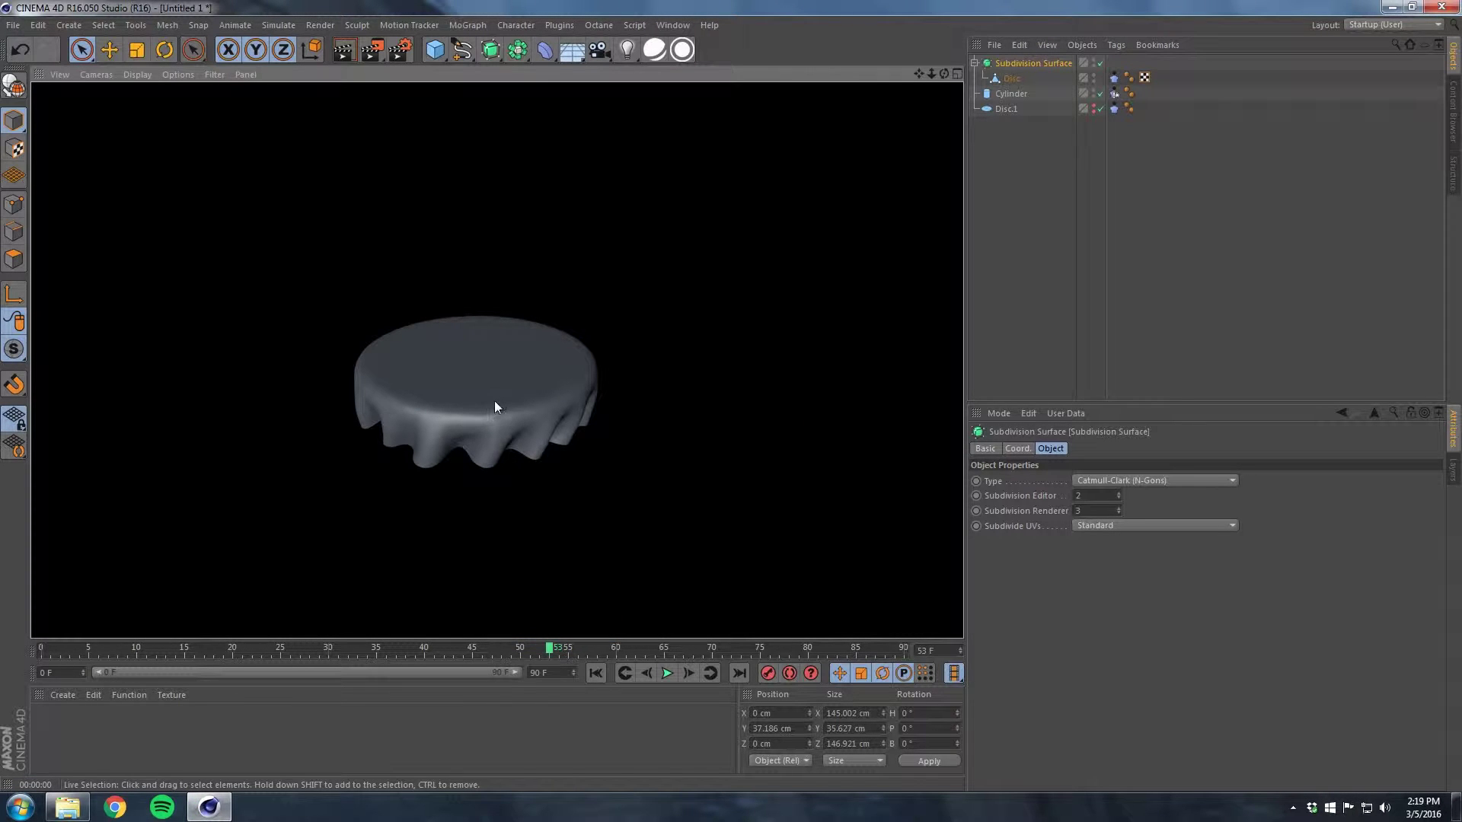
key(ctrl+z)
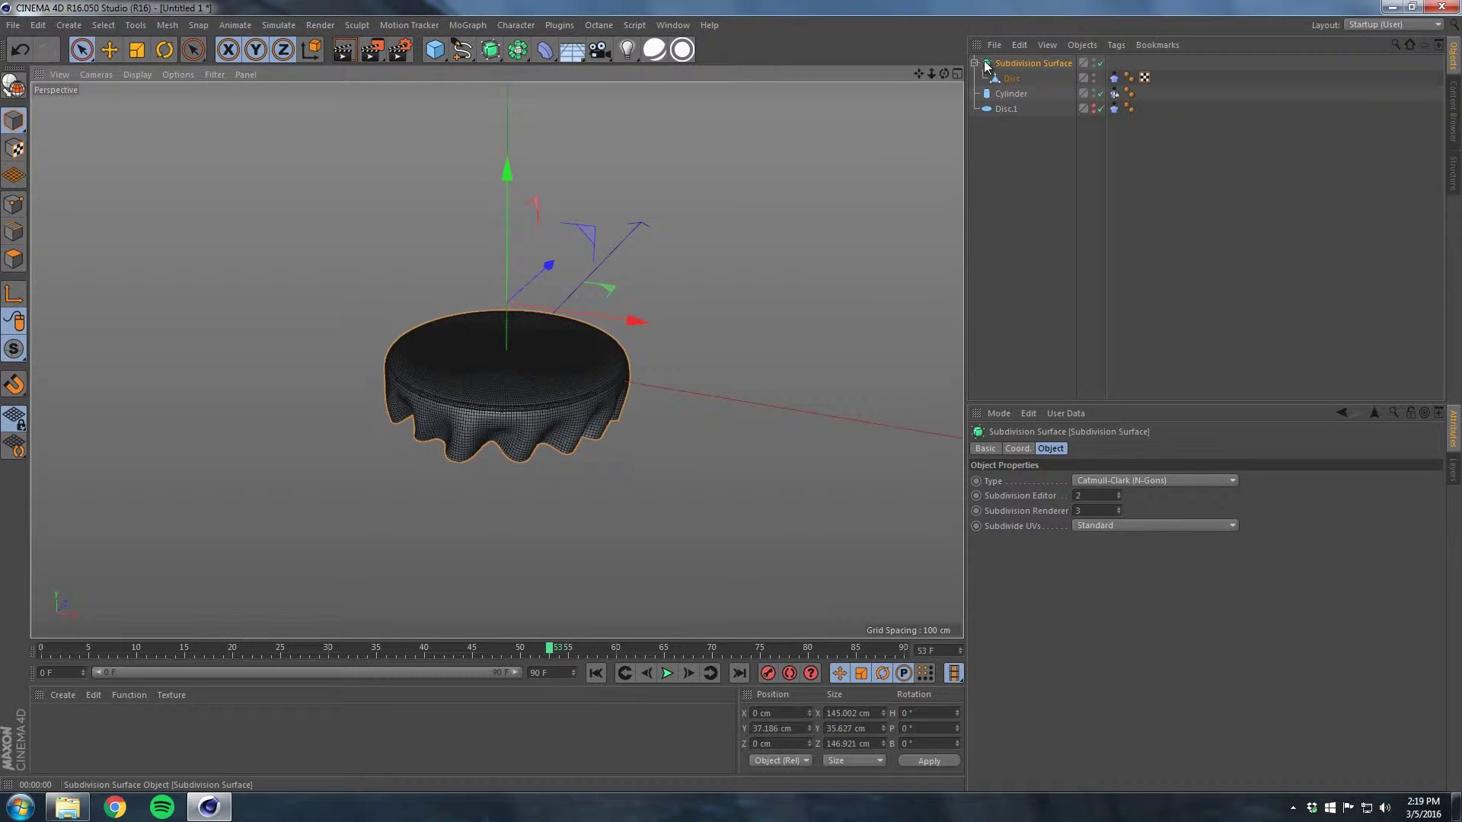
- Group the Subdivision Surface and cylinder into a null named Cap
ctrl+click(1001, 80)
key(alt+g)
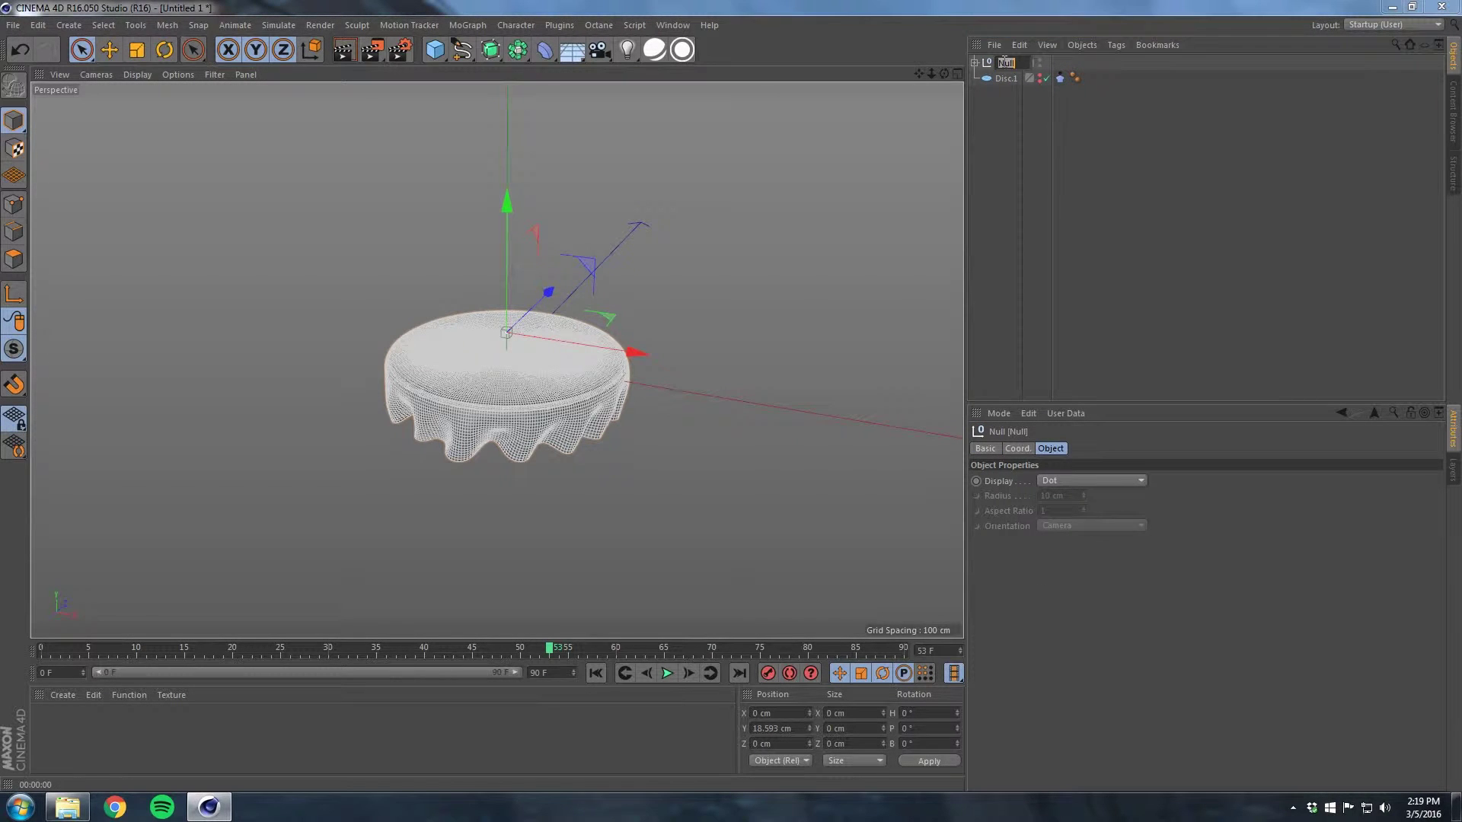
text(p)
key(Return)
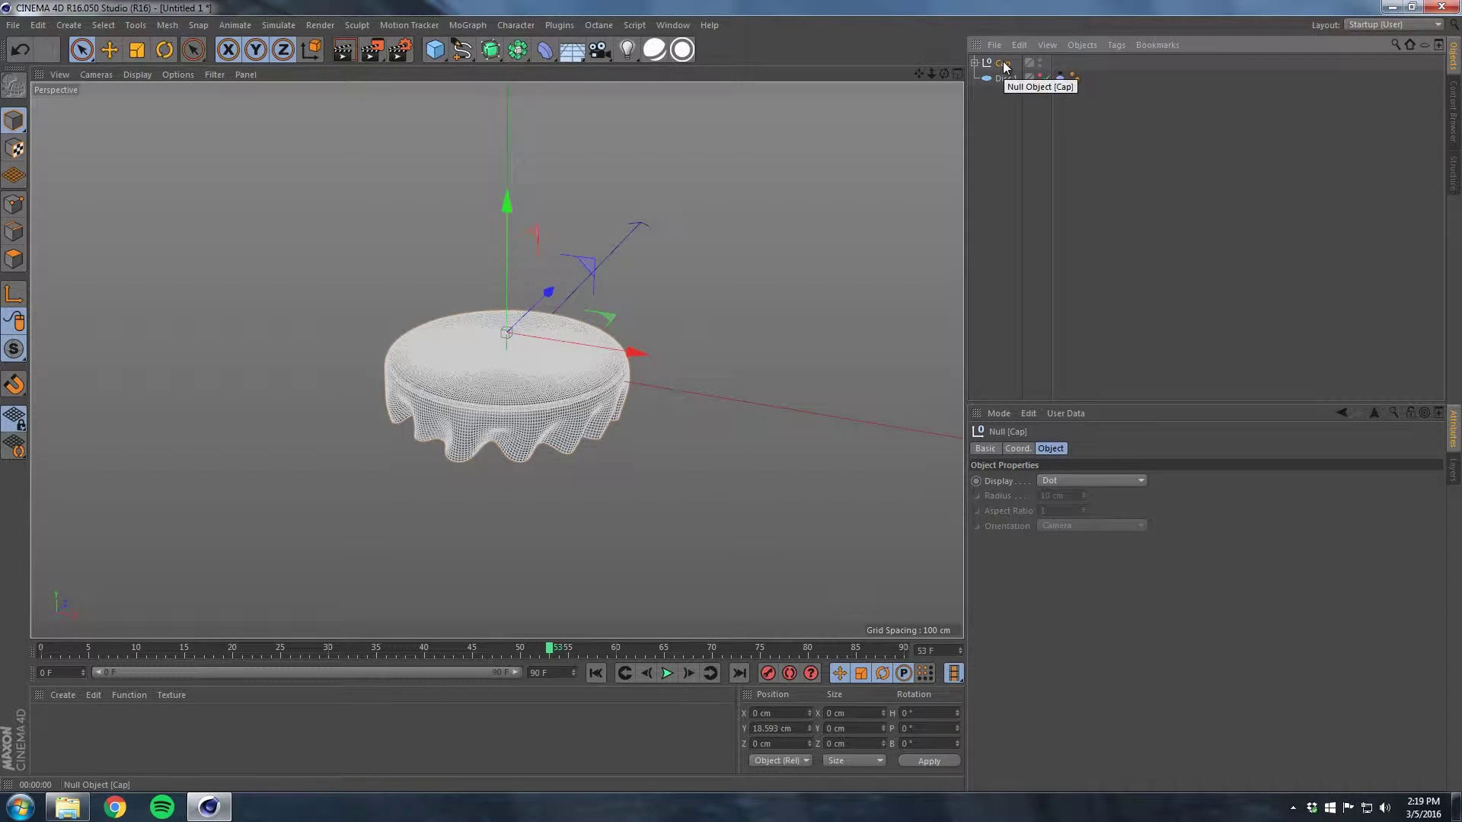
- Duplicate the Cap group, hiding the original and moving it below Disc.1
ctrl+drag(1004, 74, 1005, 76)
click(1040, 63)
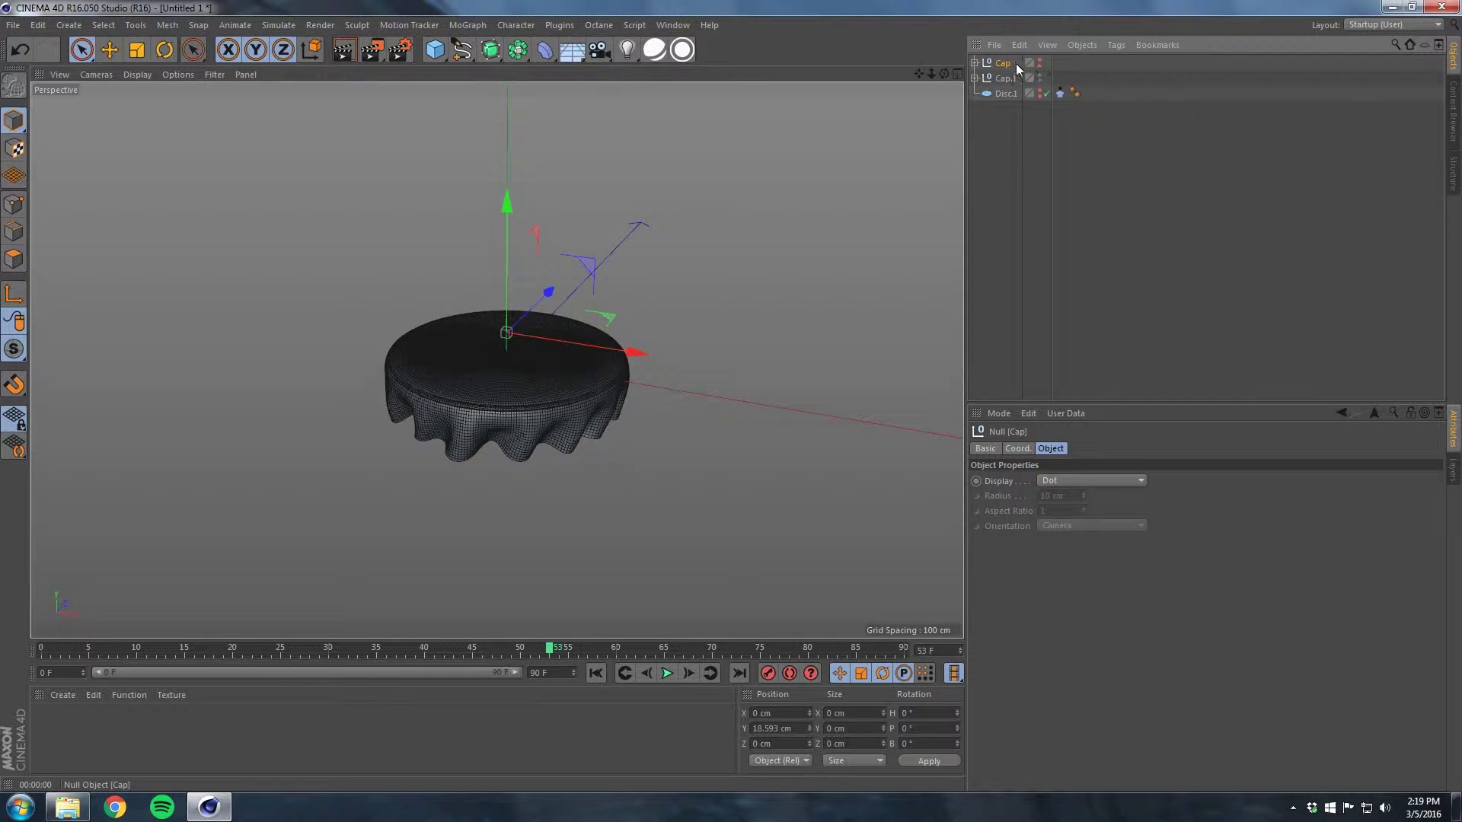
drag(1006, 106, 1006, 105)
click(1005, 63)
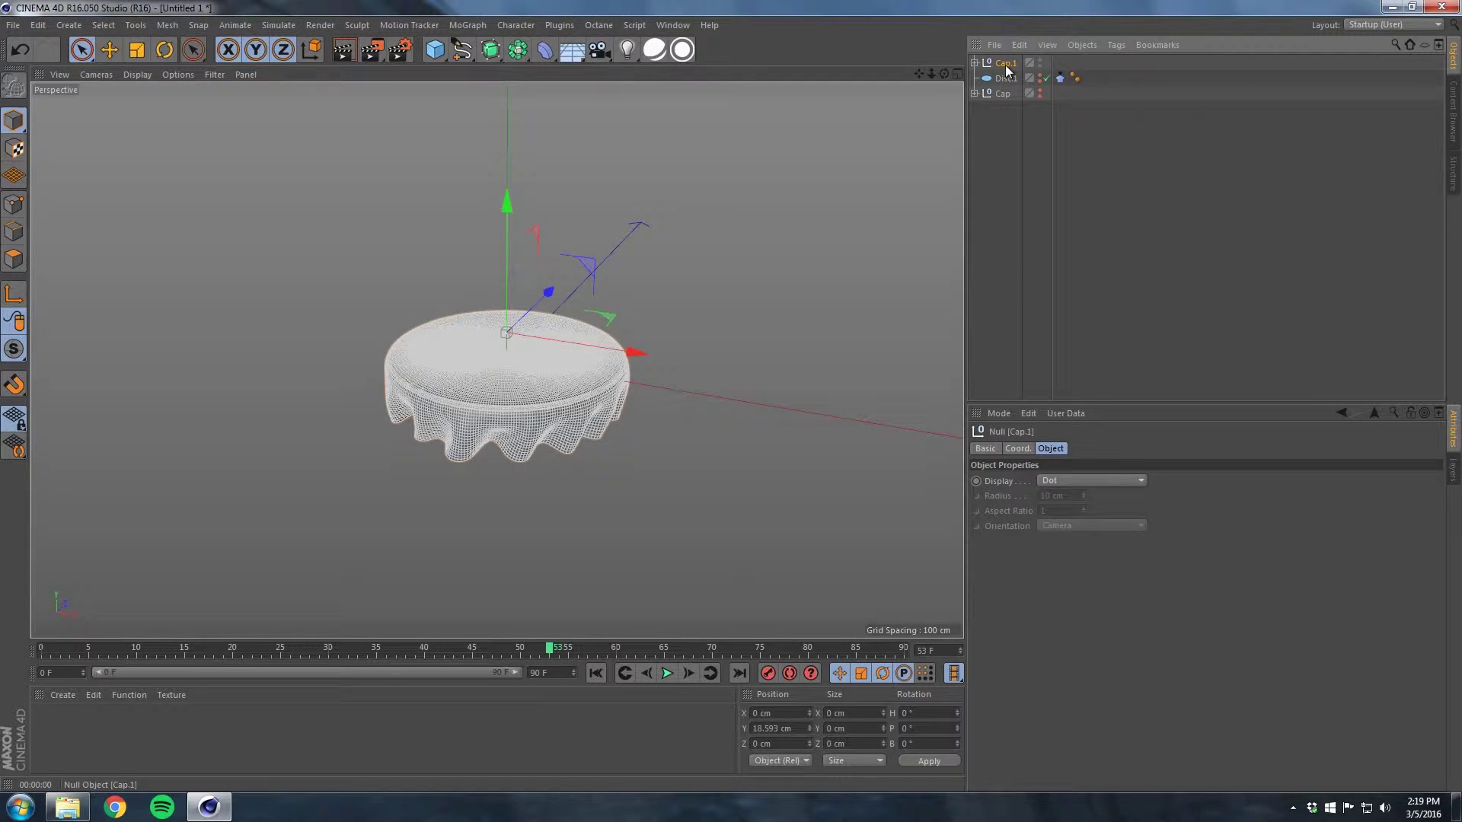
- Merge Cap.1 under a Connect object, make it editable, and use Gouraud shading
click(516, 51)
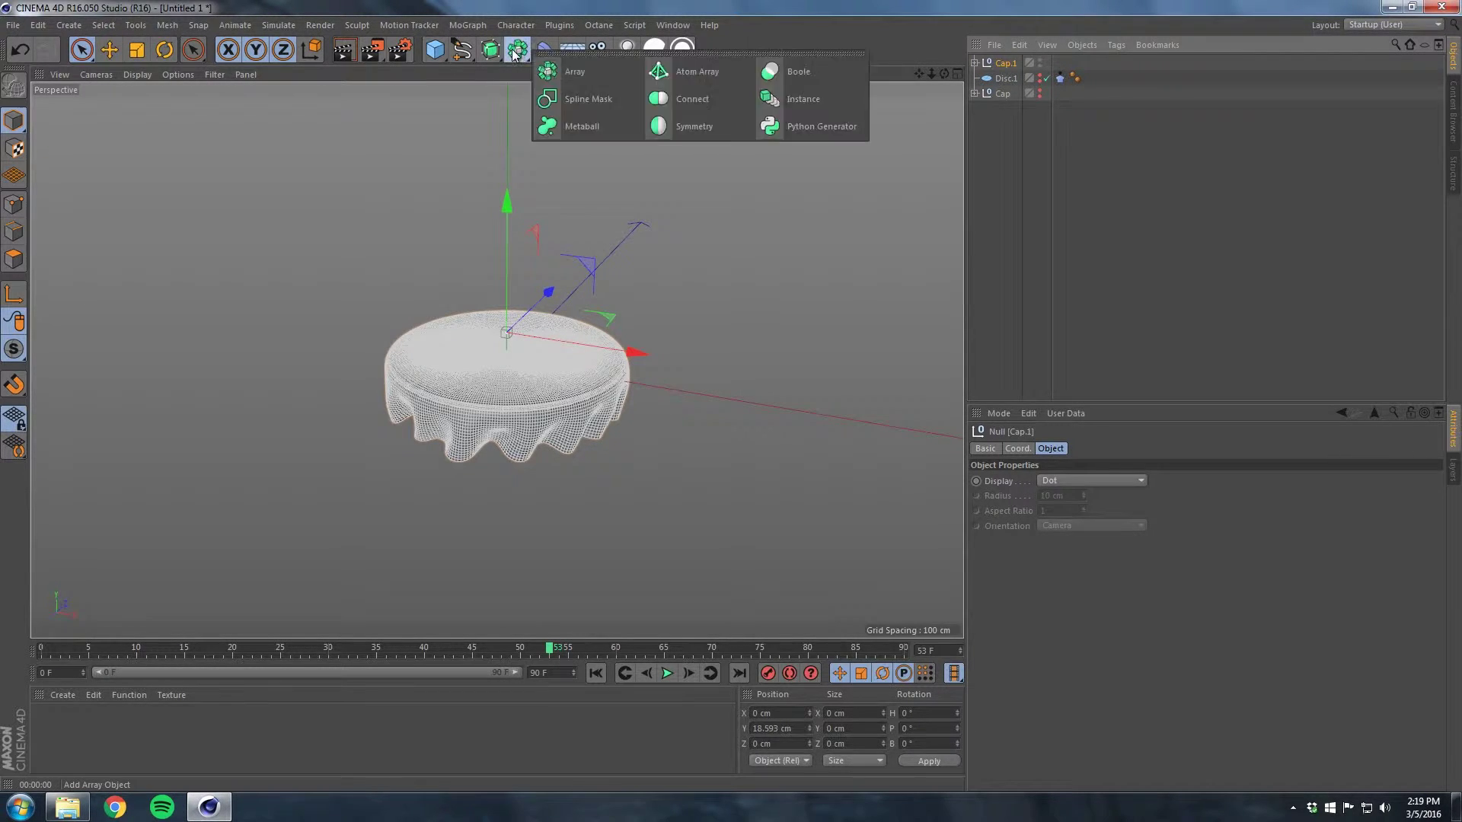
alt+click(664, 97)
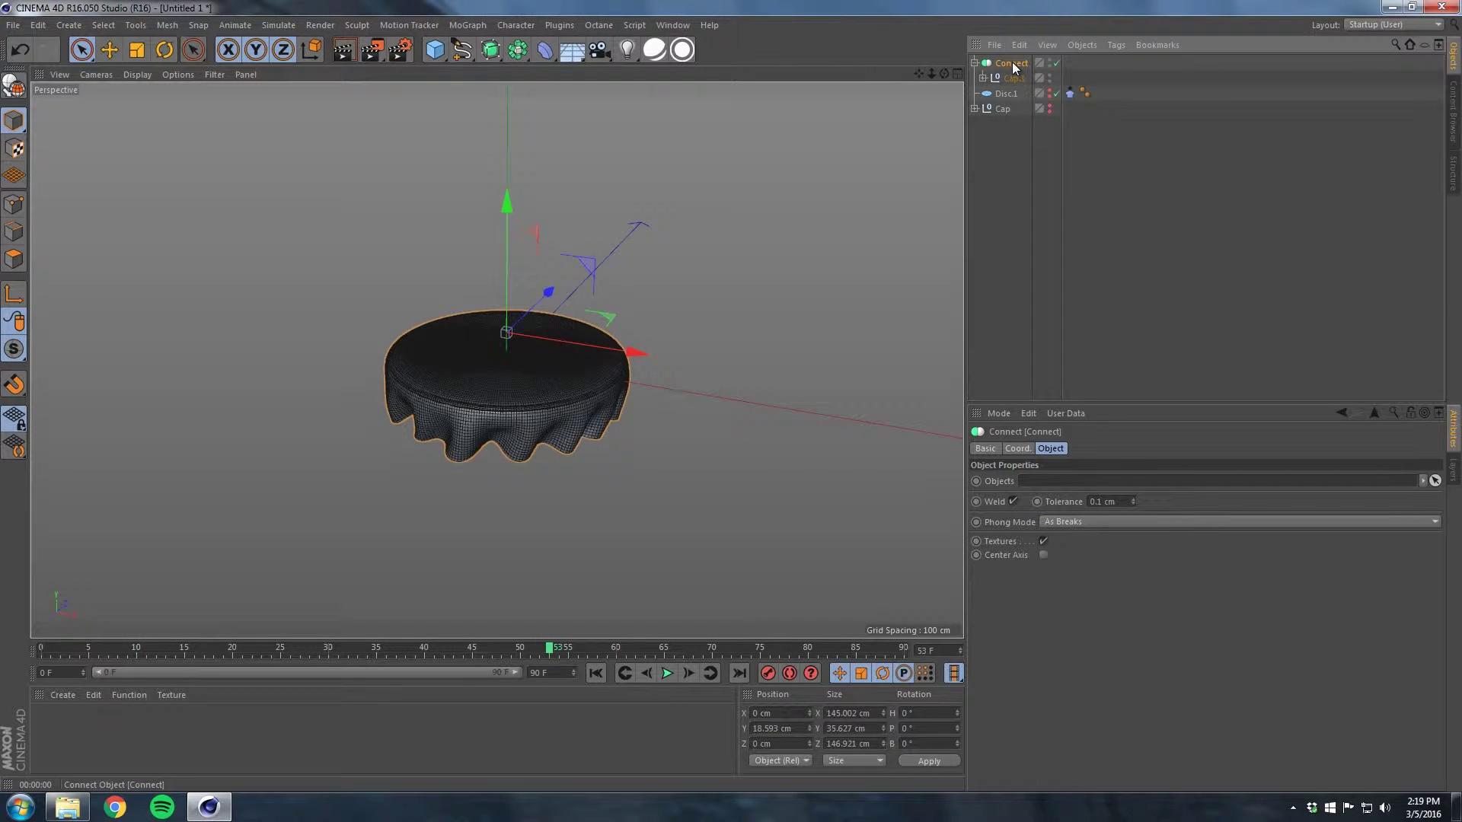
key(c)
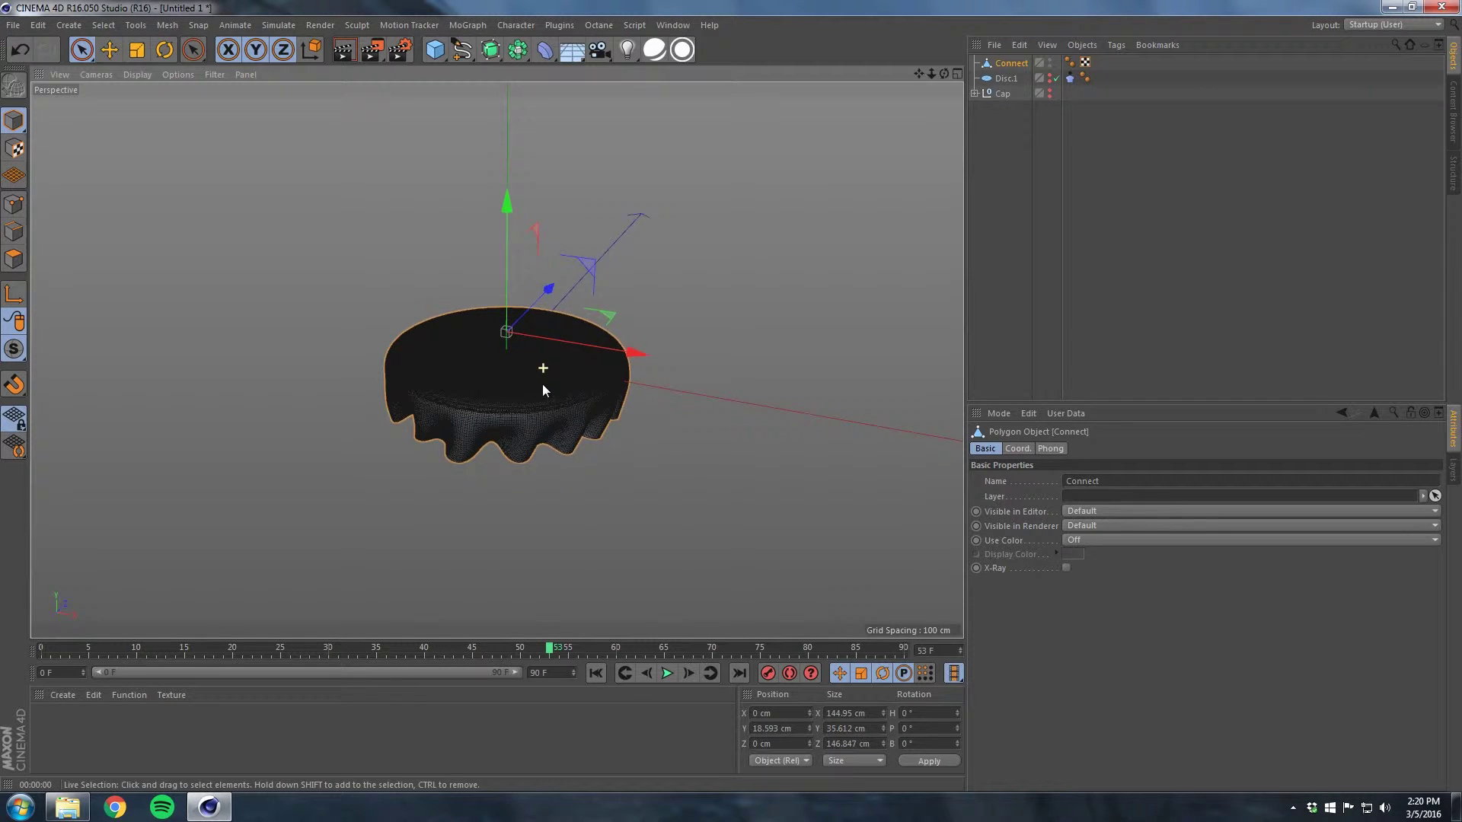
alt+drag(542, 383, 542, 349)
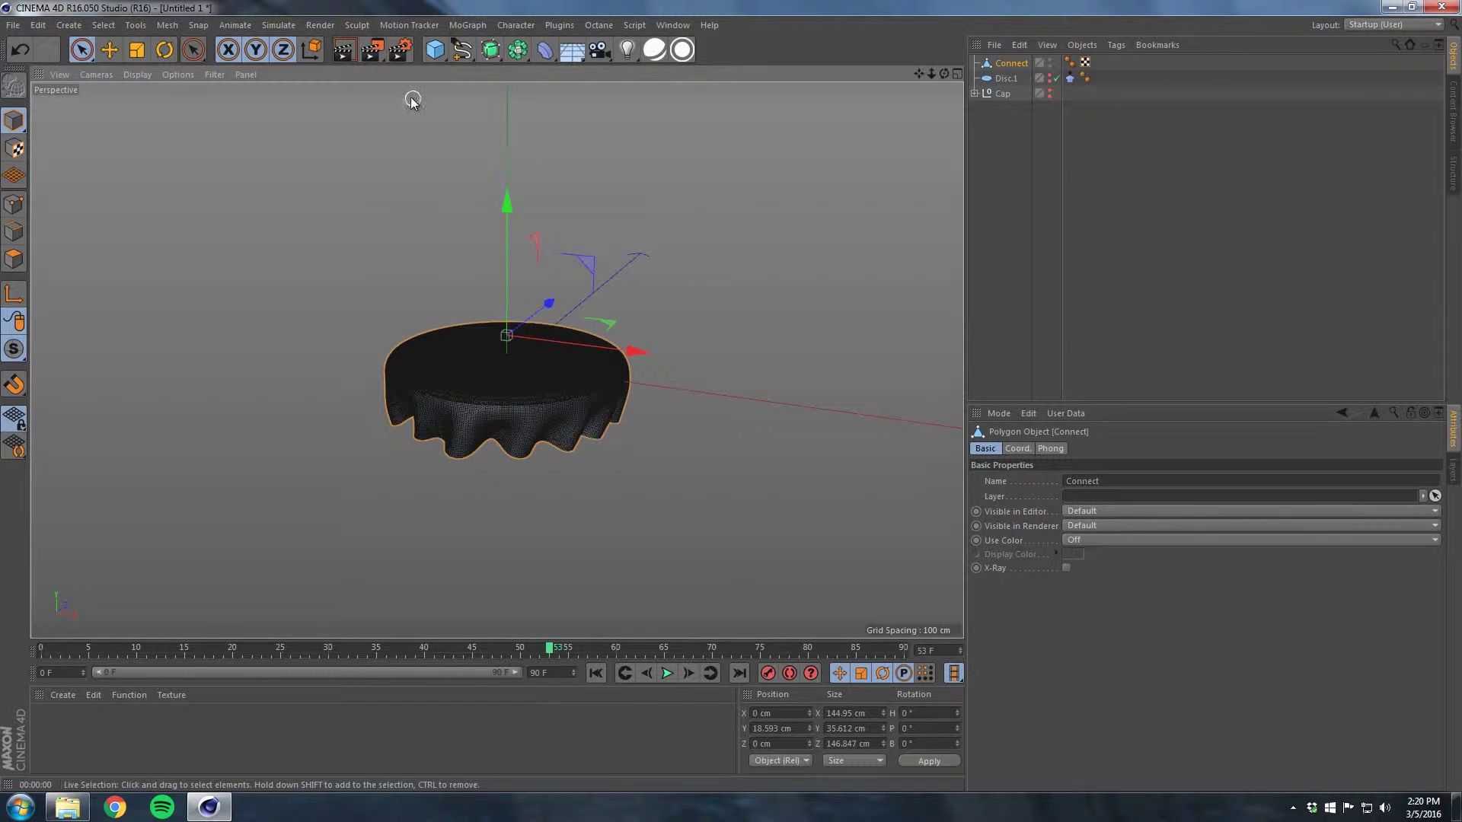
click(150, 75)
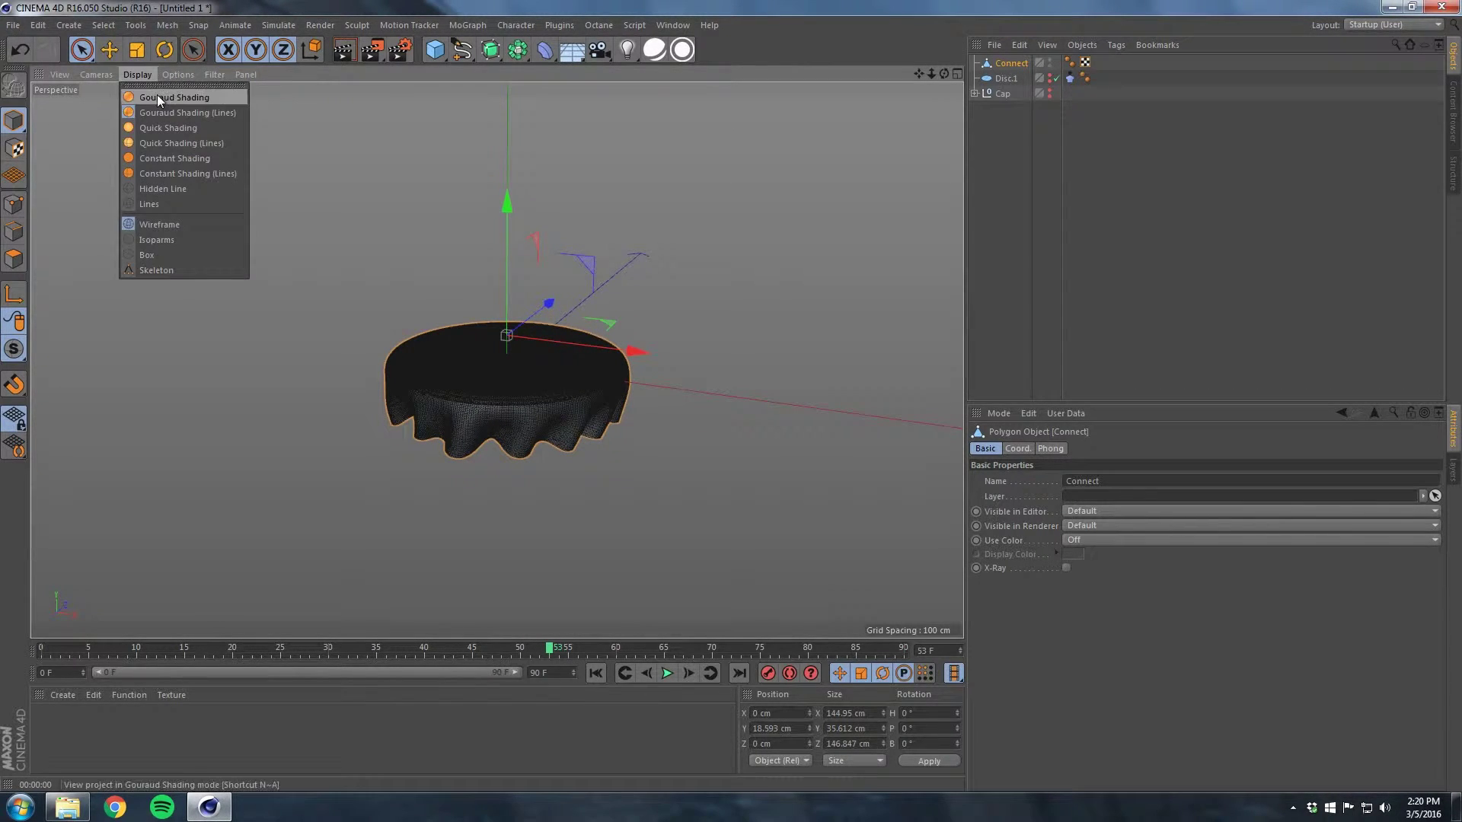
click(157, 94)
scroll(451, 354, up, 3)
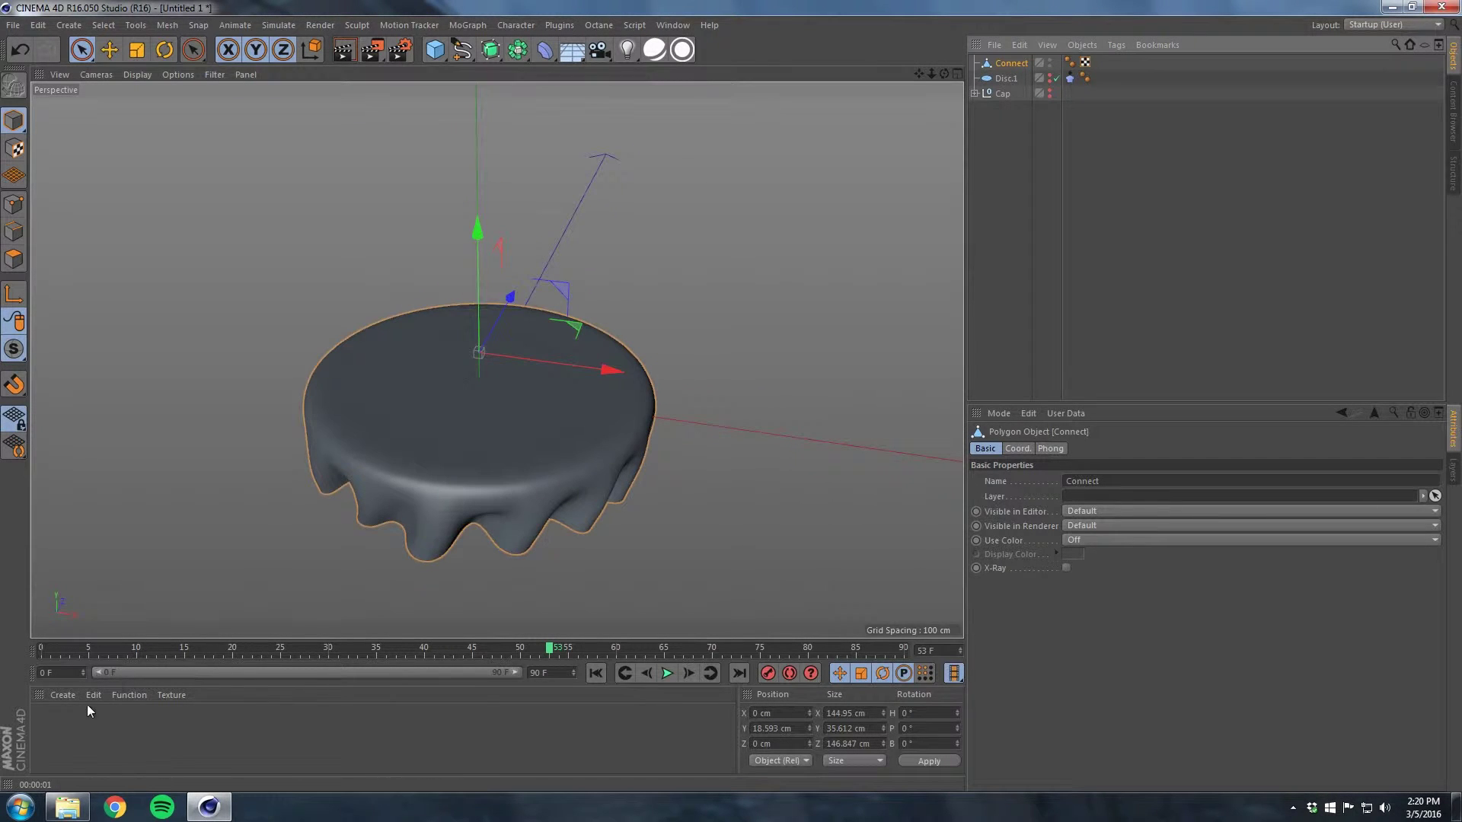
- Create a new material with its colour set to red (R 225)
double_click(71, 724)
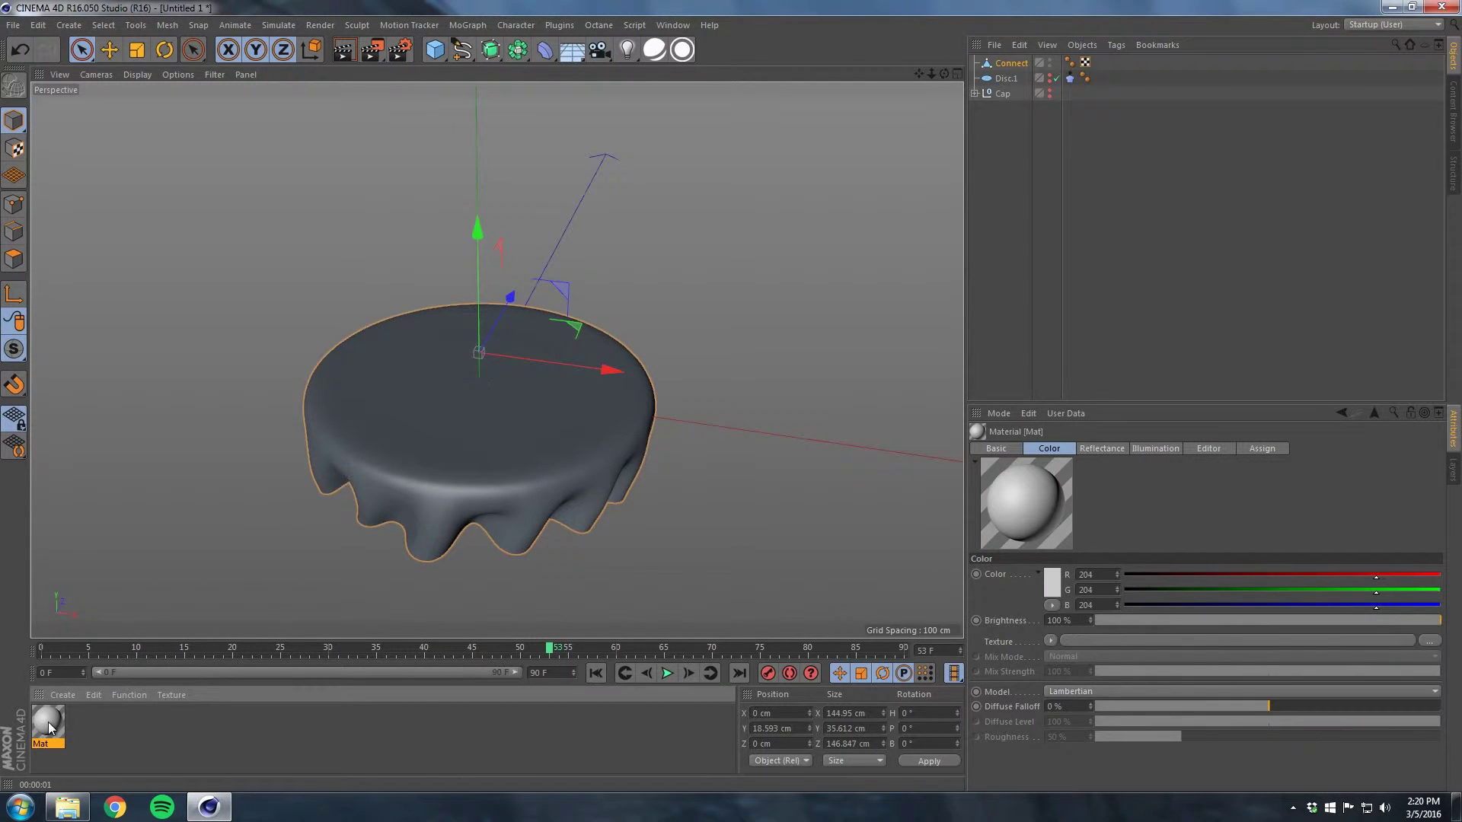
double_click(48, 728)
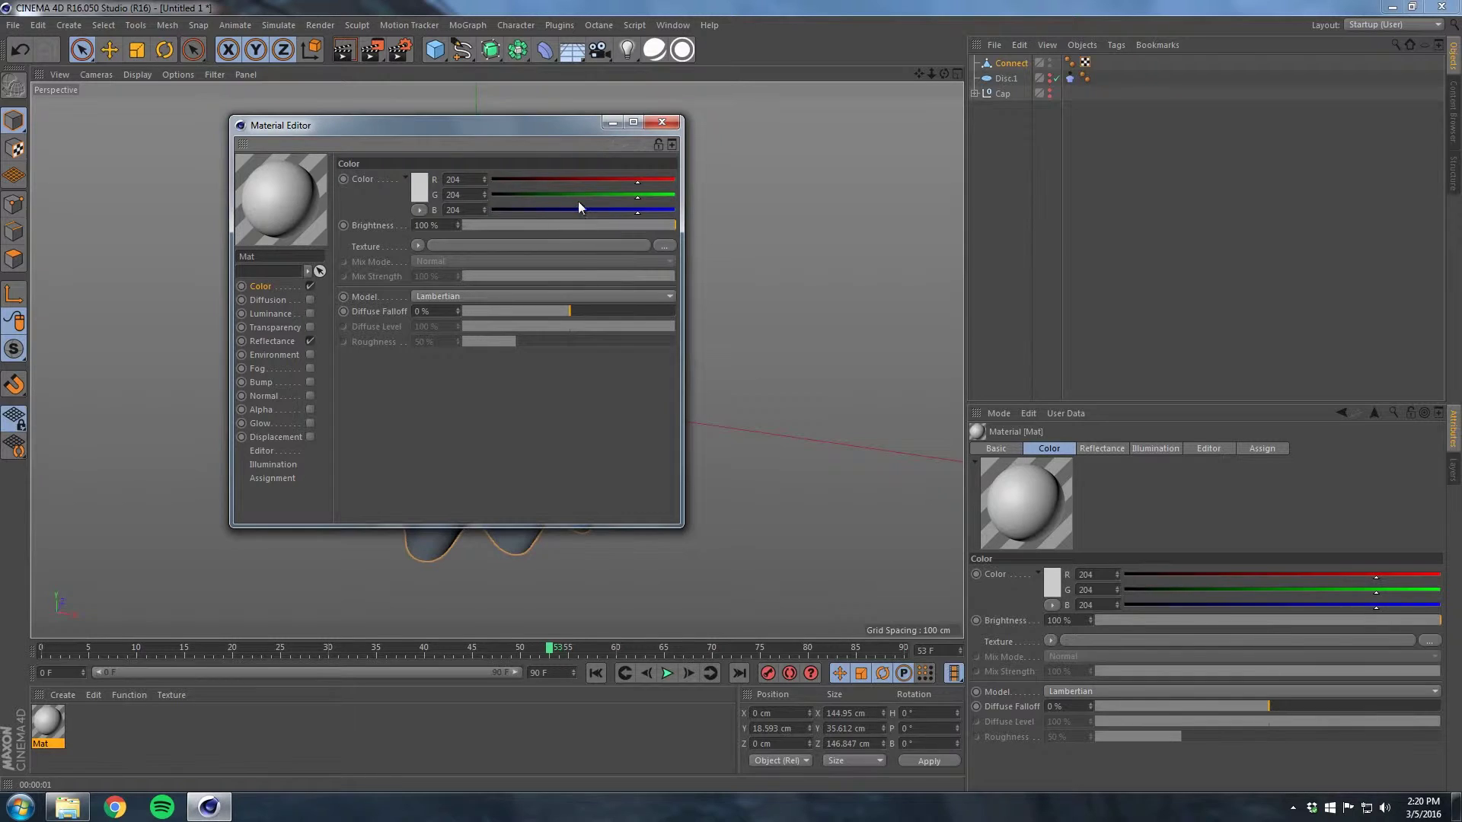
drag(578, 201, 472, 208)
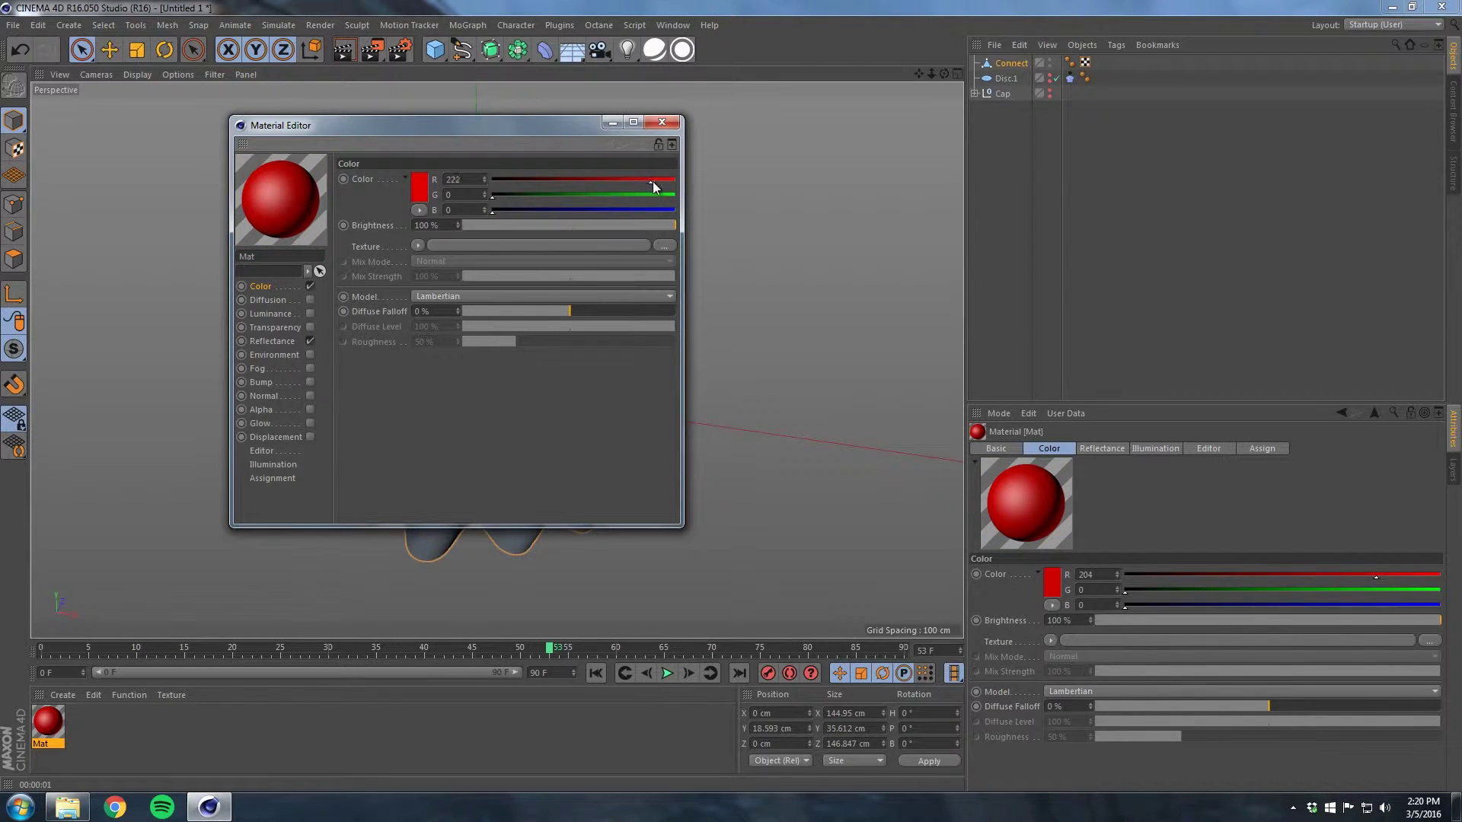
drag(651, 182, 653, 183)
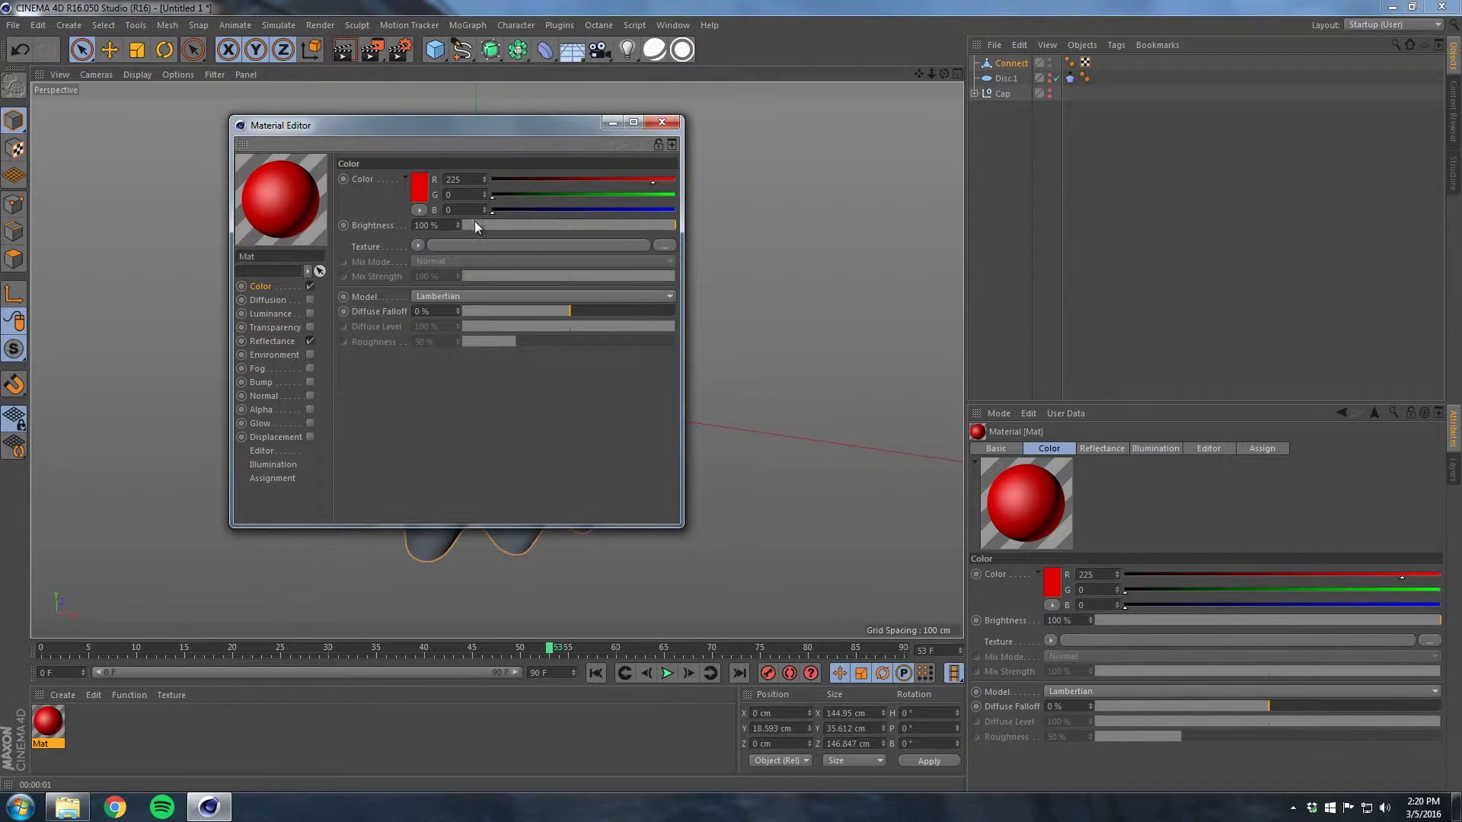
- Add a GGX reflectance layer masked by a Fresnel texture at about 51%
click(288, 341)
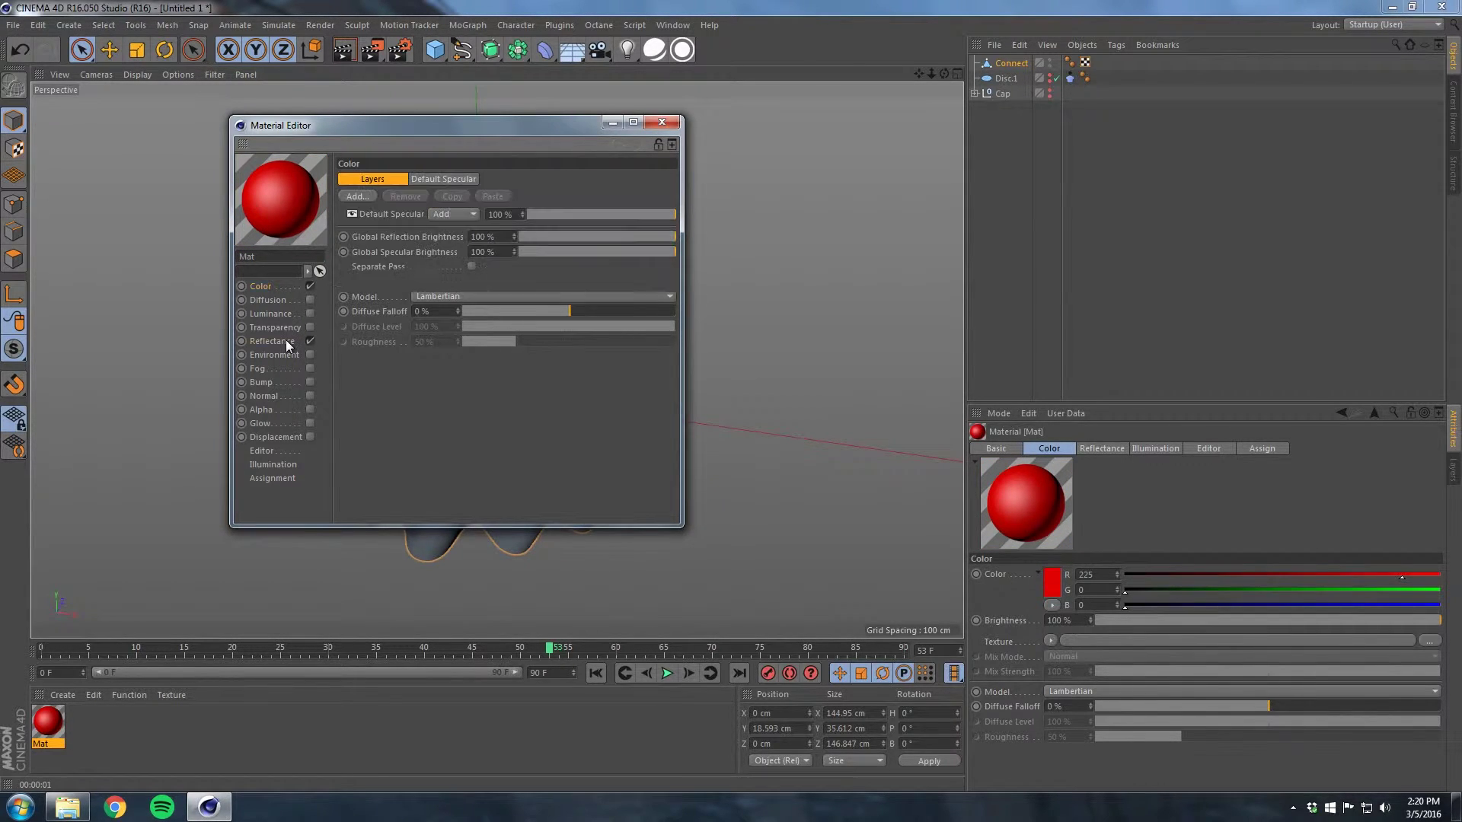
click(367, 198)
click(409, 210)
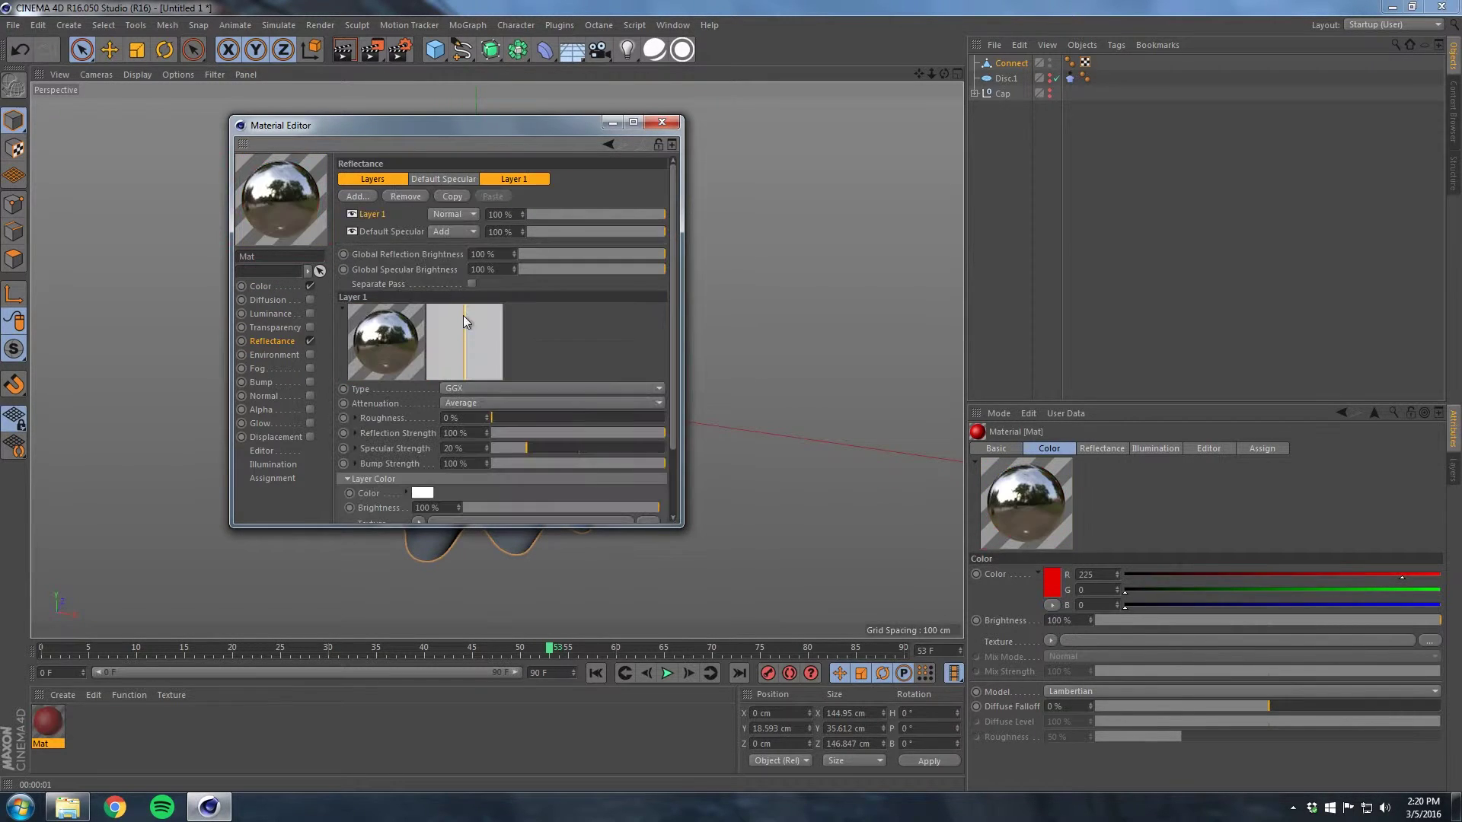
scroll(468, 338, down, 3)
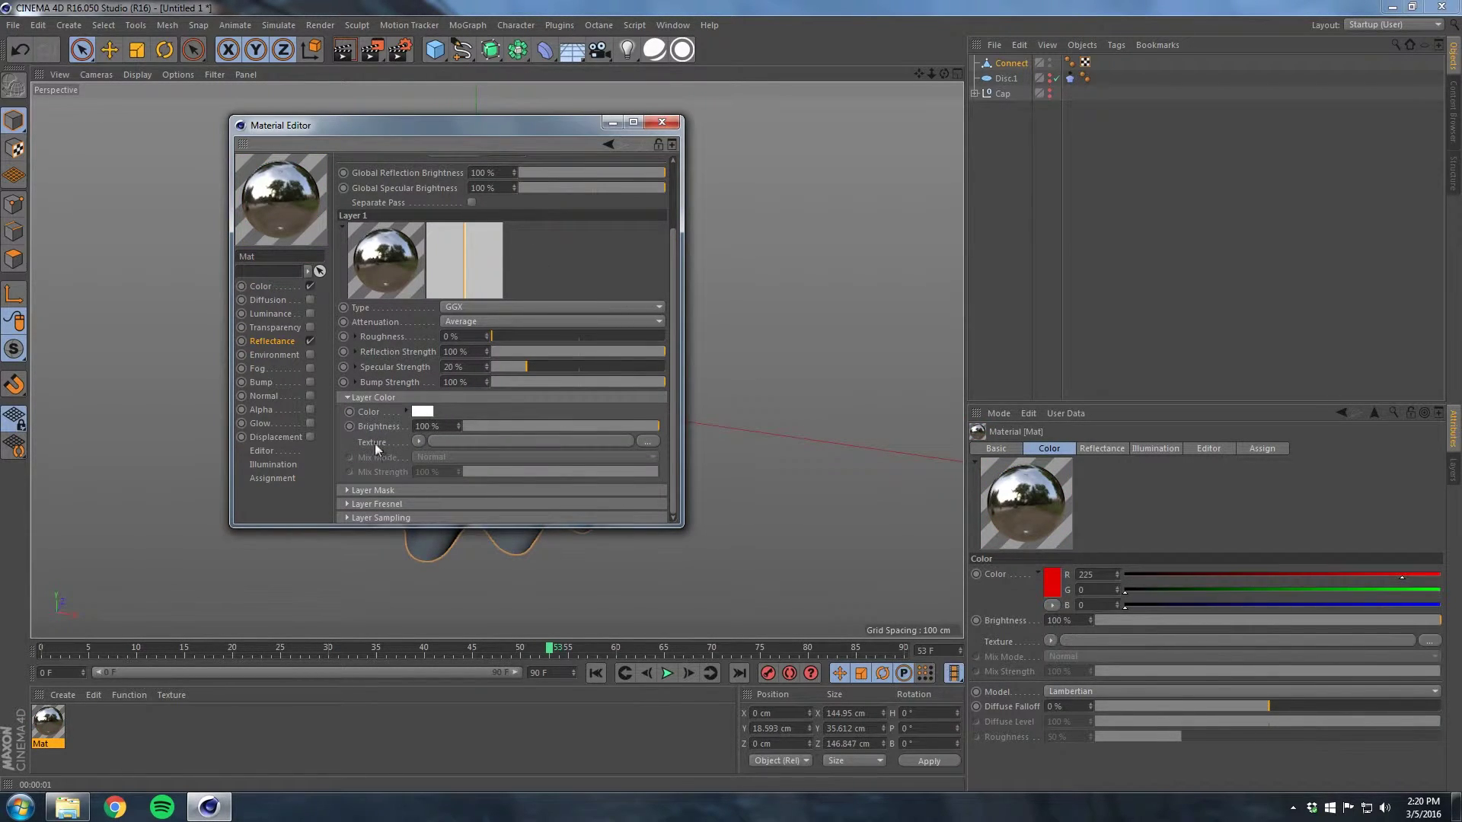
click(378, 398)
click(373, 491)
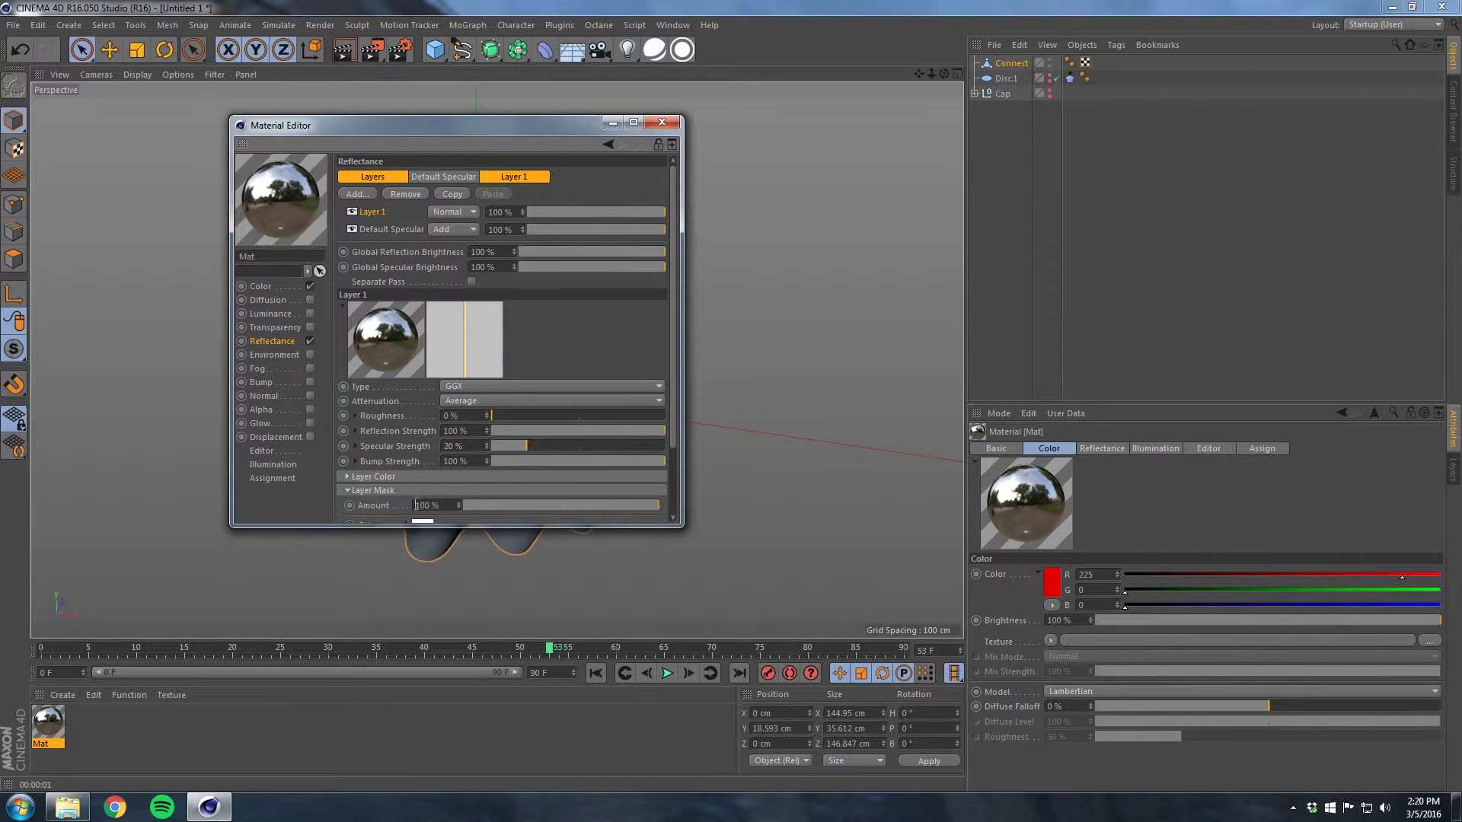
scroll(466, 519, down, 3)
click(420, 454)
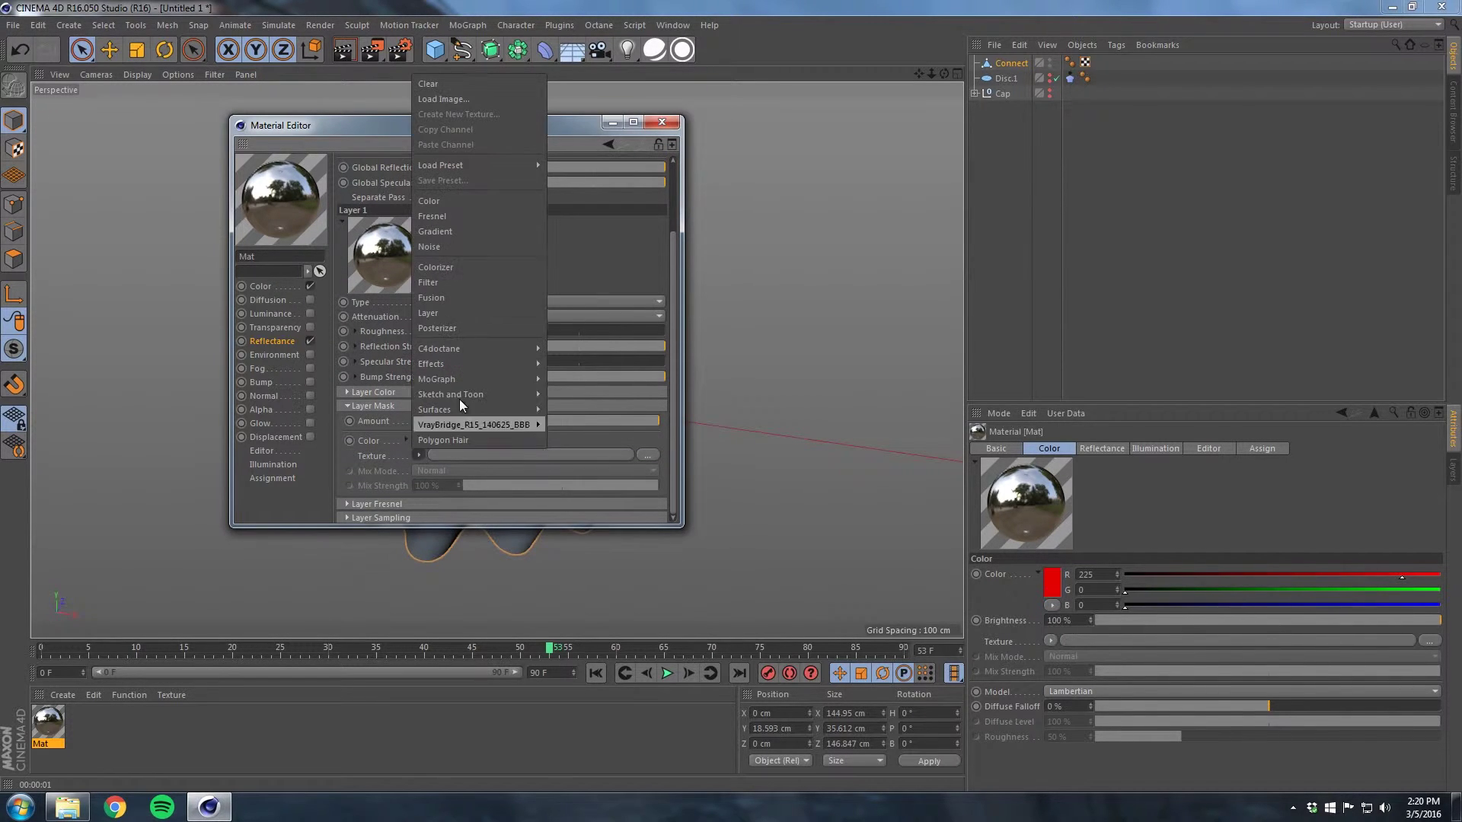
click(455, 216)
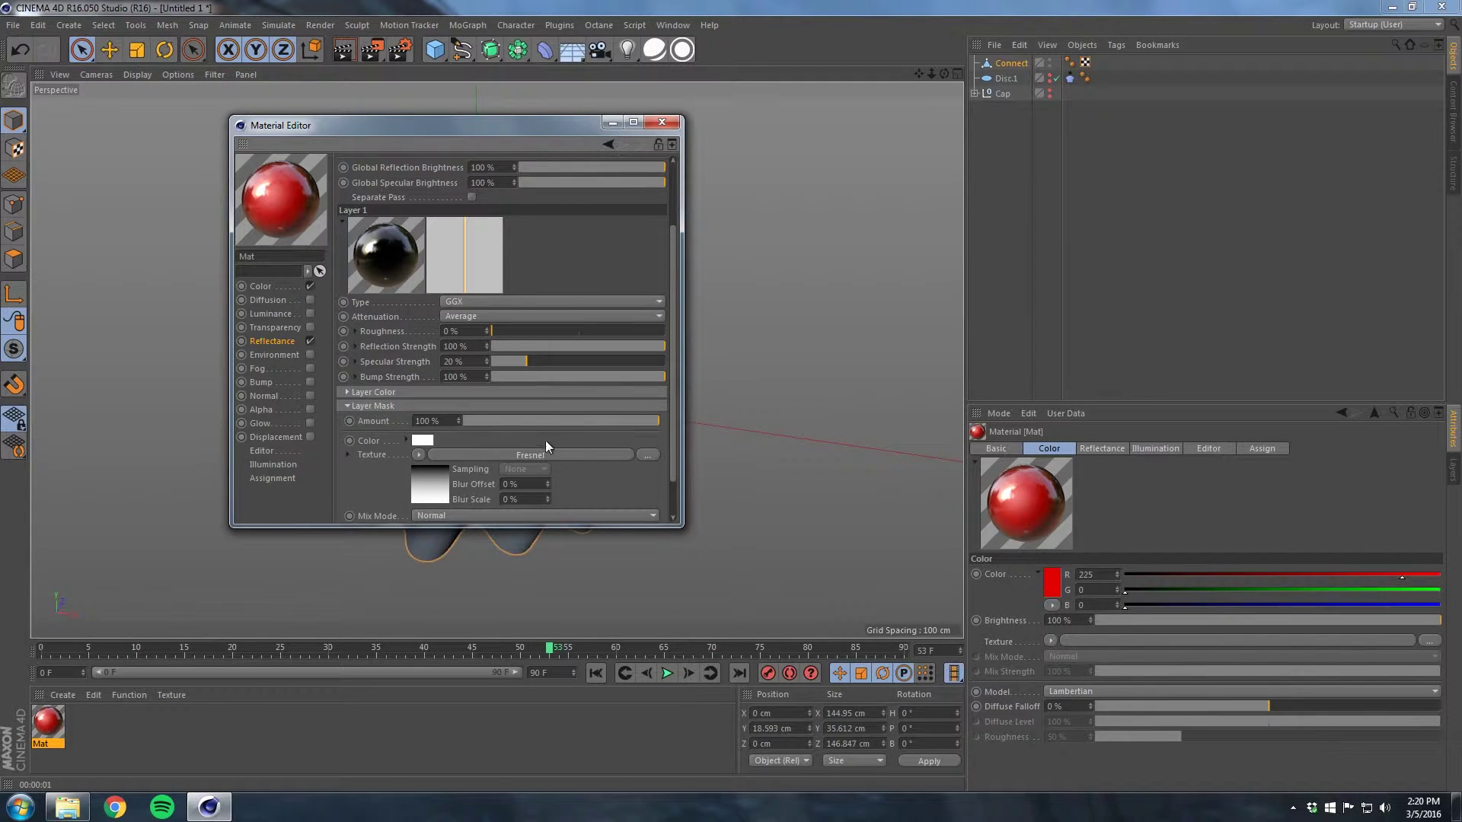
scroll(548, 430, down, 1)
click(567, 402)
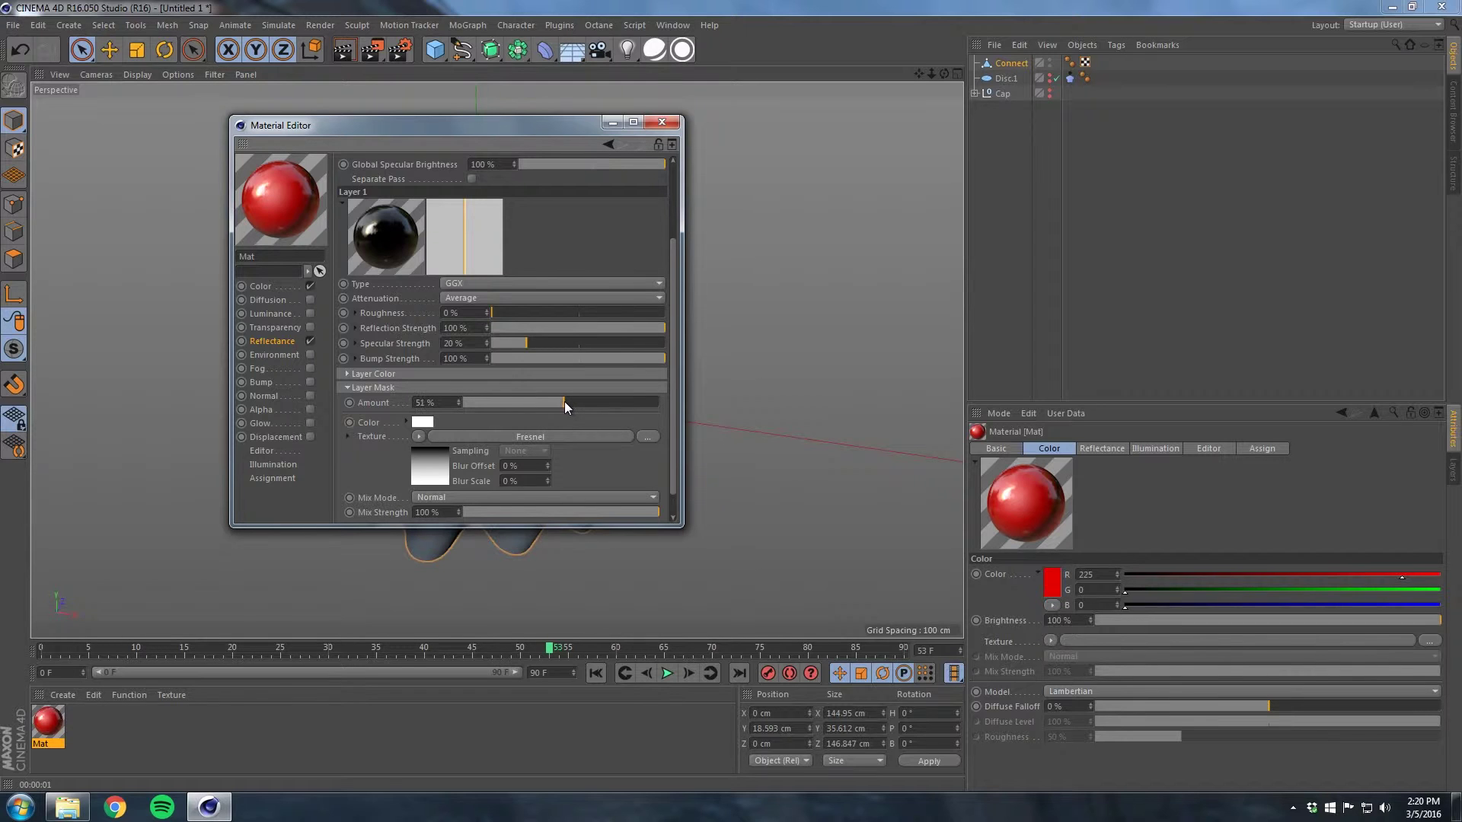
- Duplicate the red material and name the two materials Base and Nuka
click(662, 122)
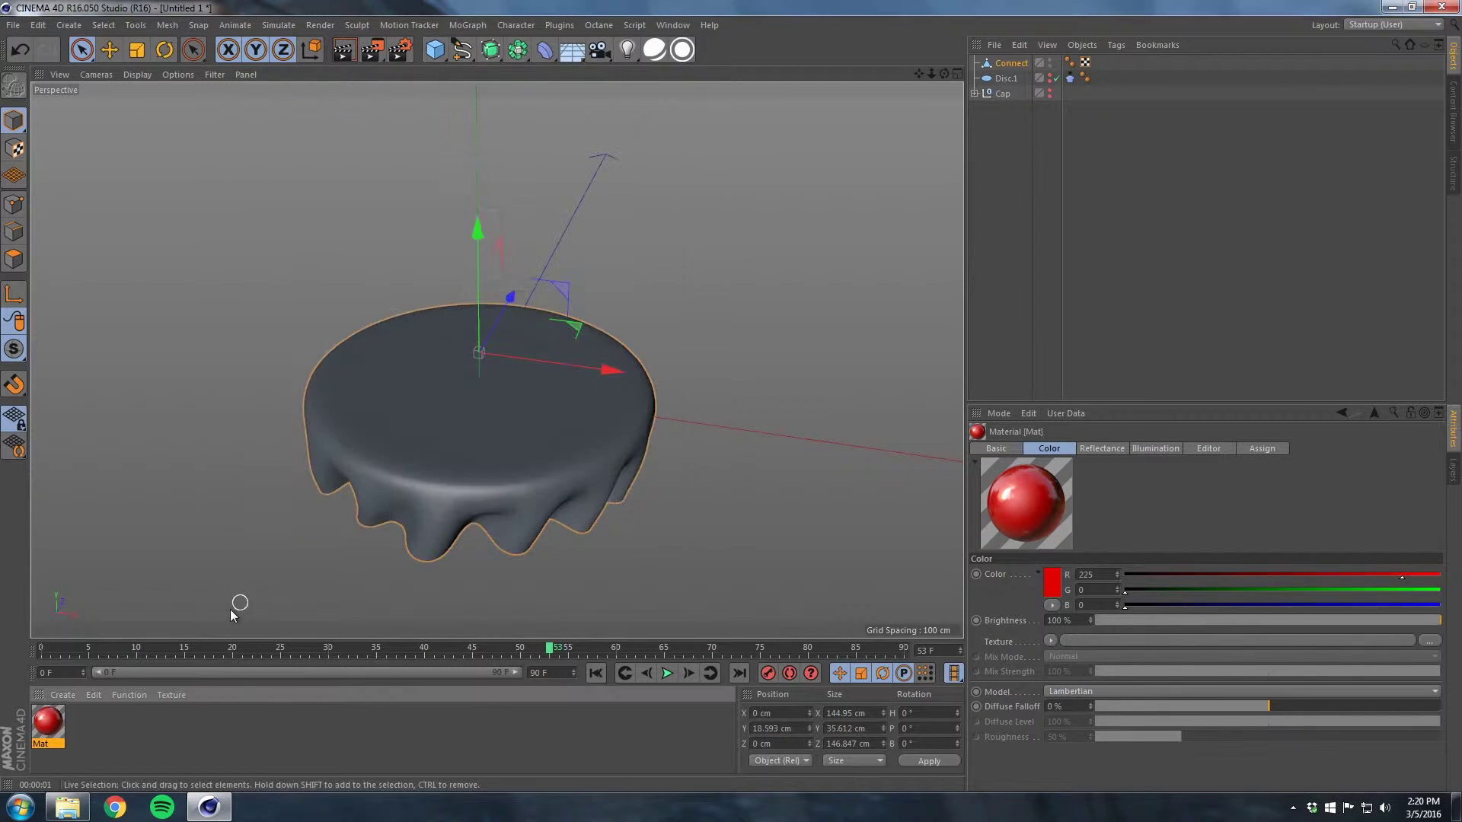
click(78, 727)
ctrl+drag(59, 732, 76, 734)
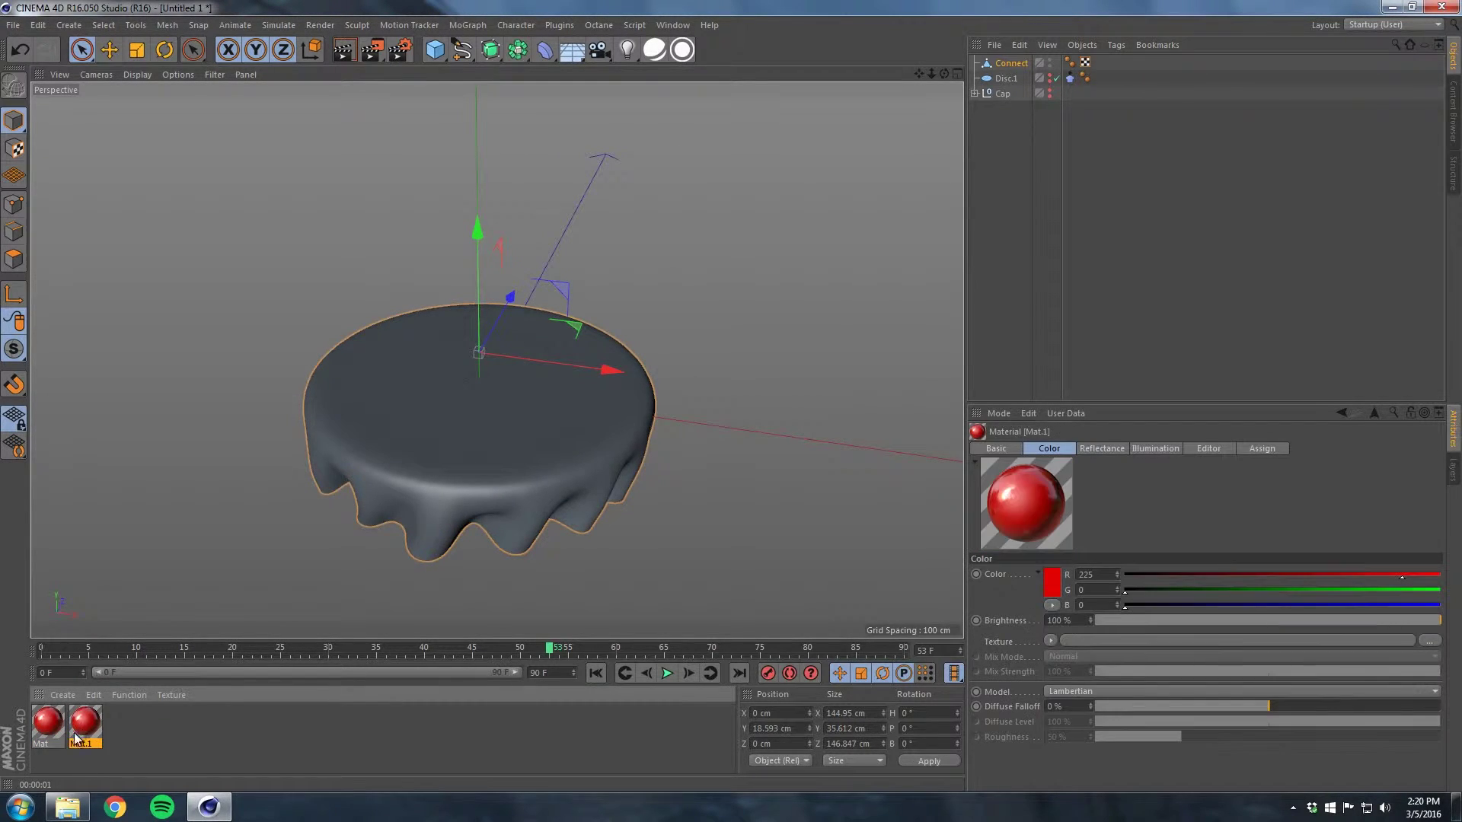
double_click(44, 741)
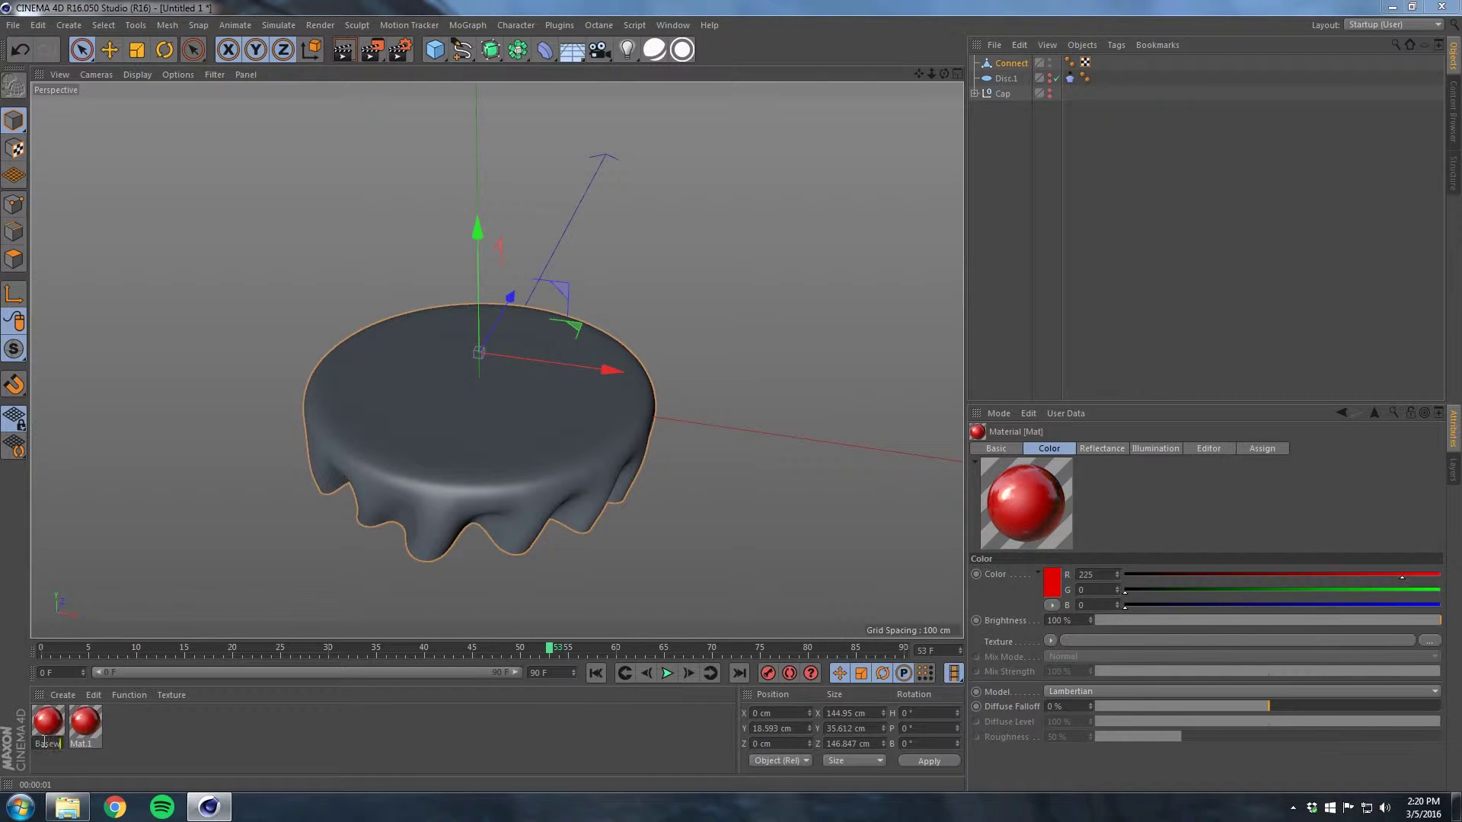
key(Return)
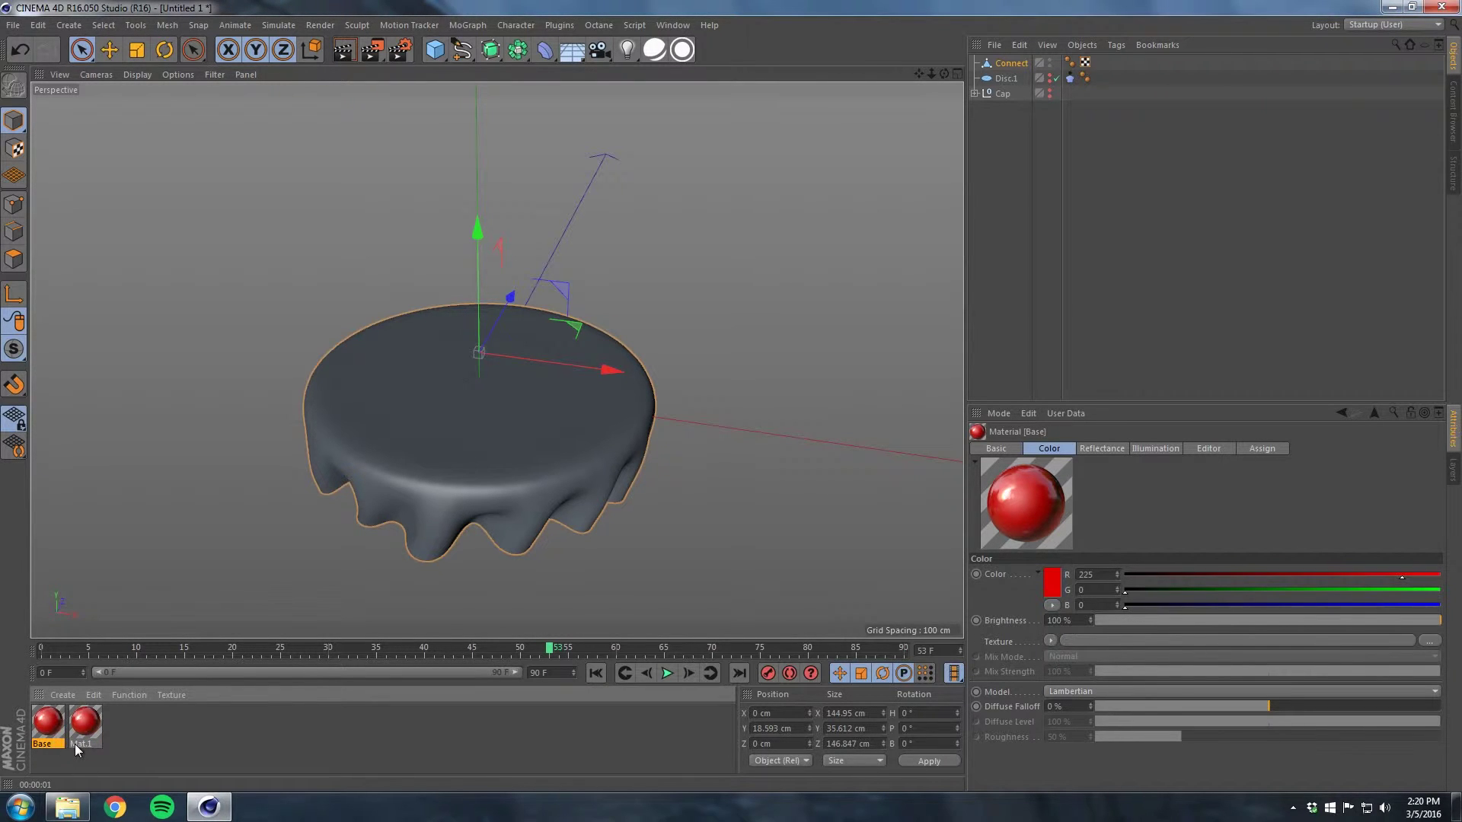
double_click(77, 745)
text(Nuka)
key(Return)
click(67, 807)
- Enable Alpha on the Nuka material and load RMbqGFJ.png as its alpha texture
double_click(696, 191)
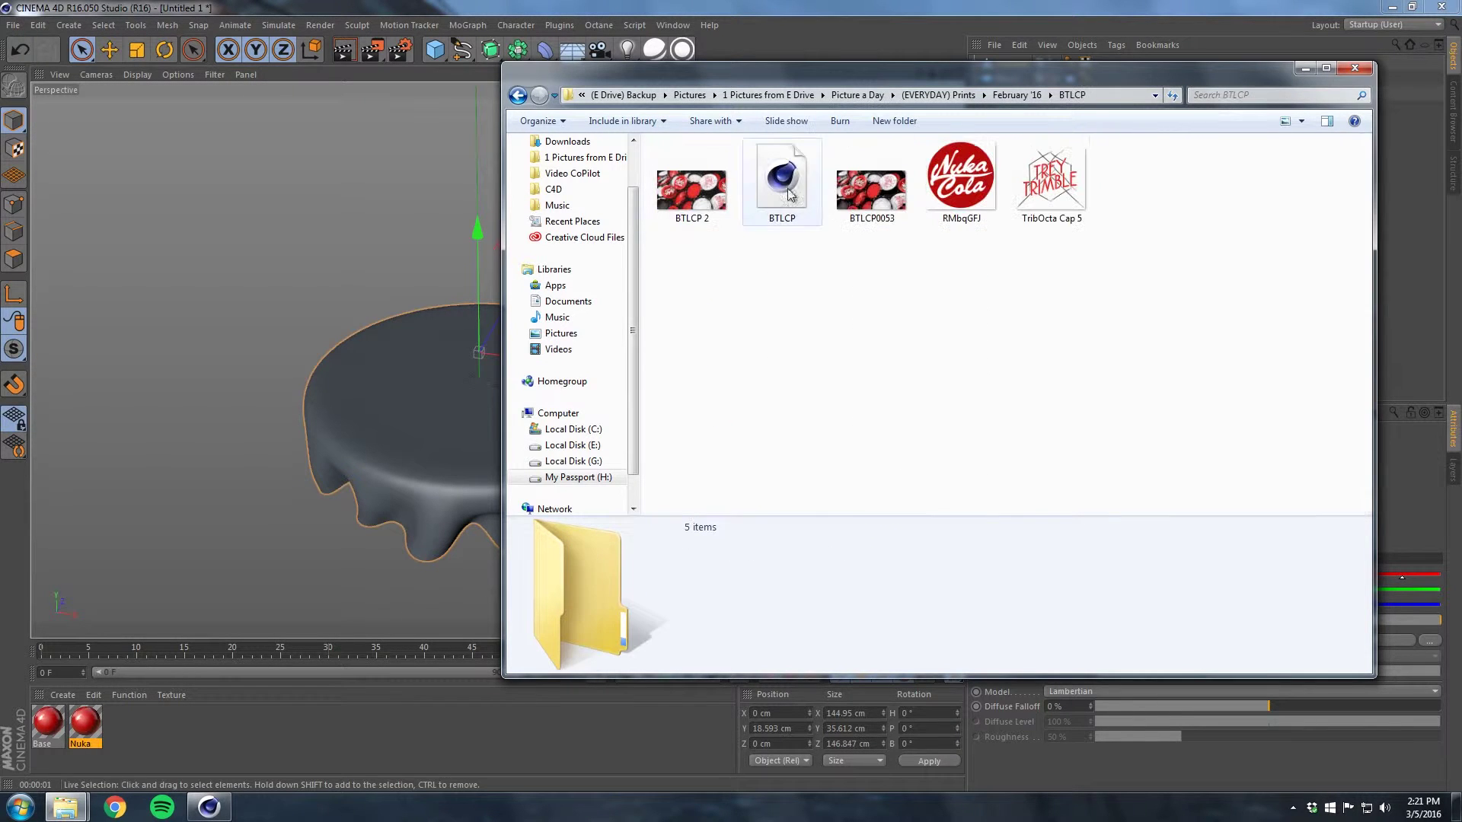
click(958, 201)
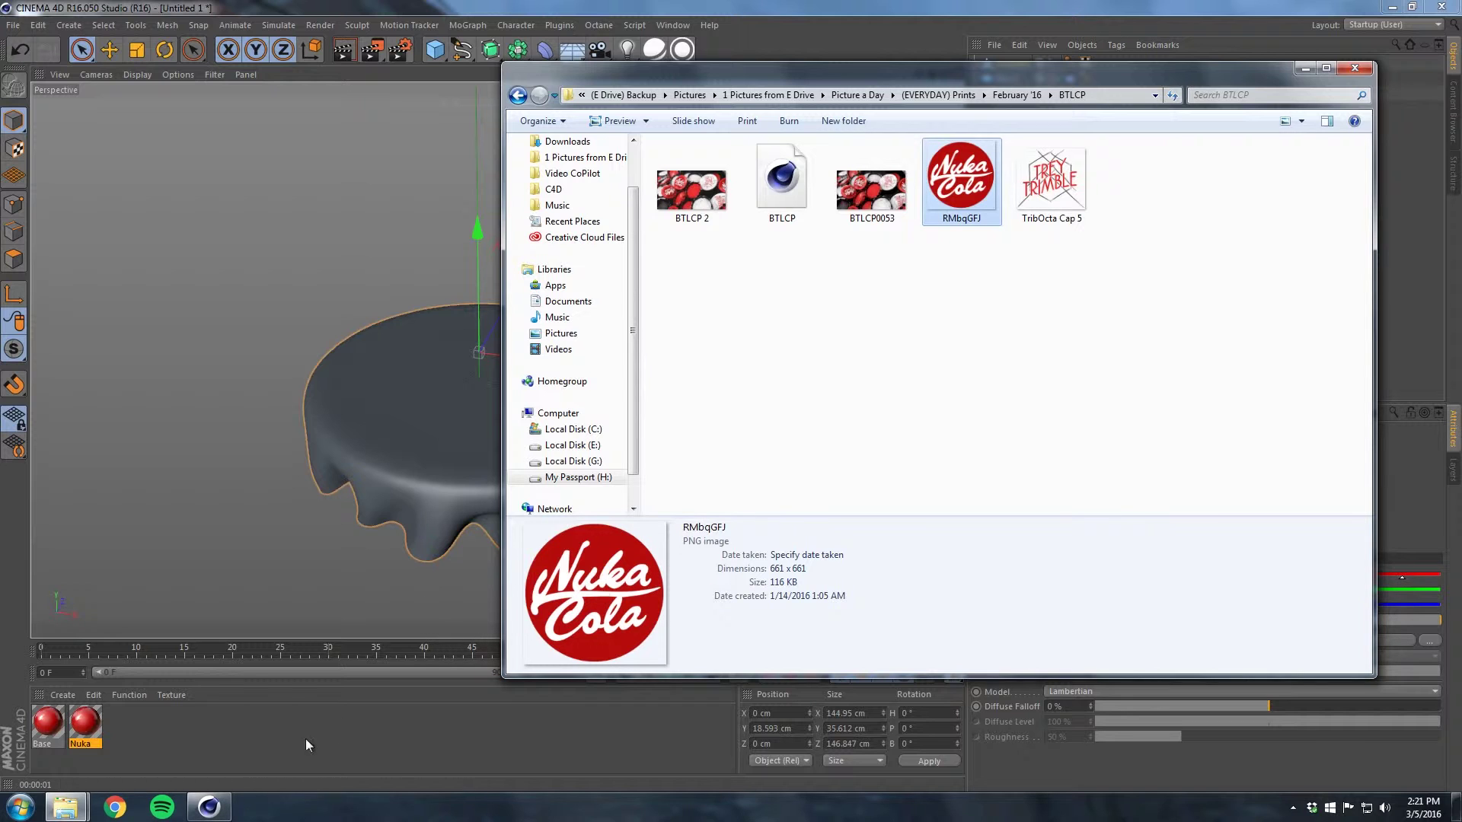
double_click(79, 727)
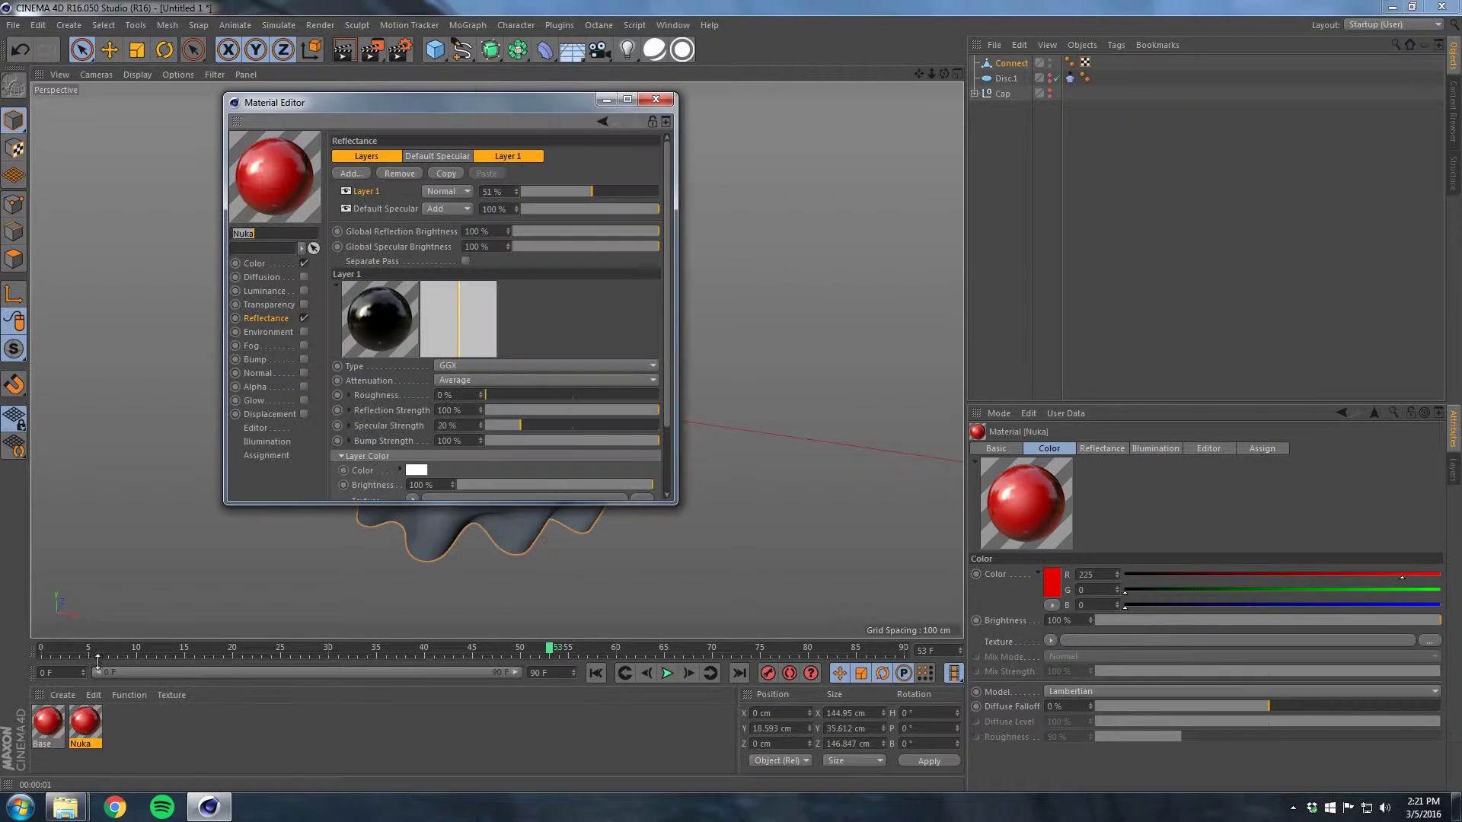
click(303, 386)
mouse_move(91, 796)
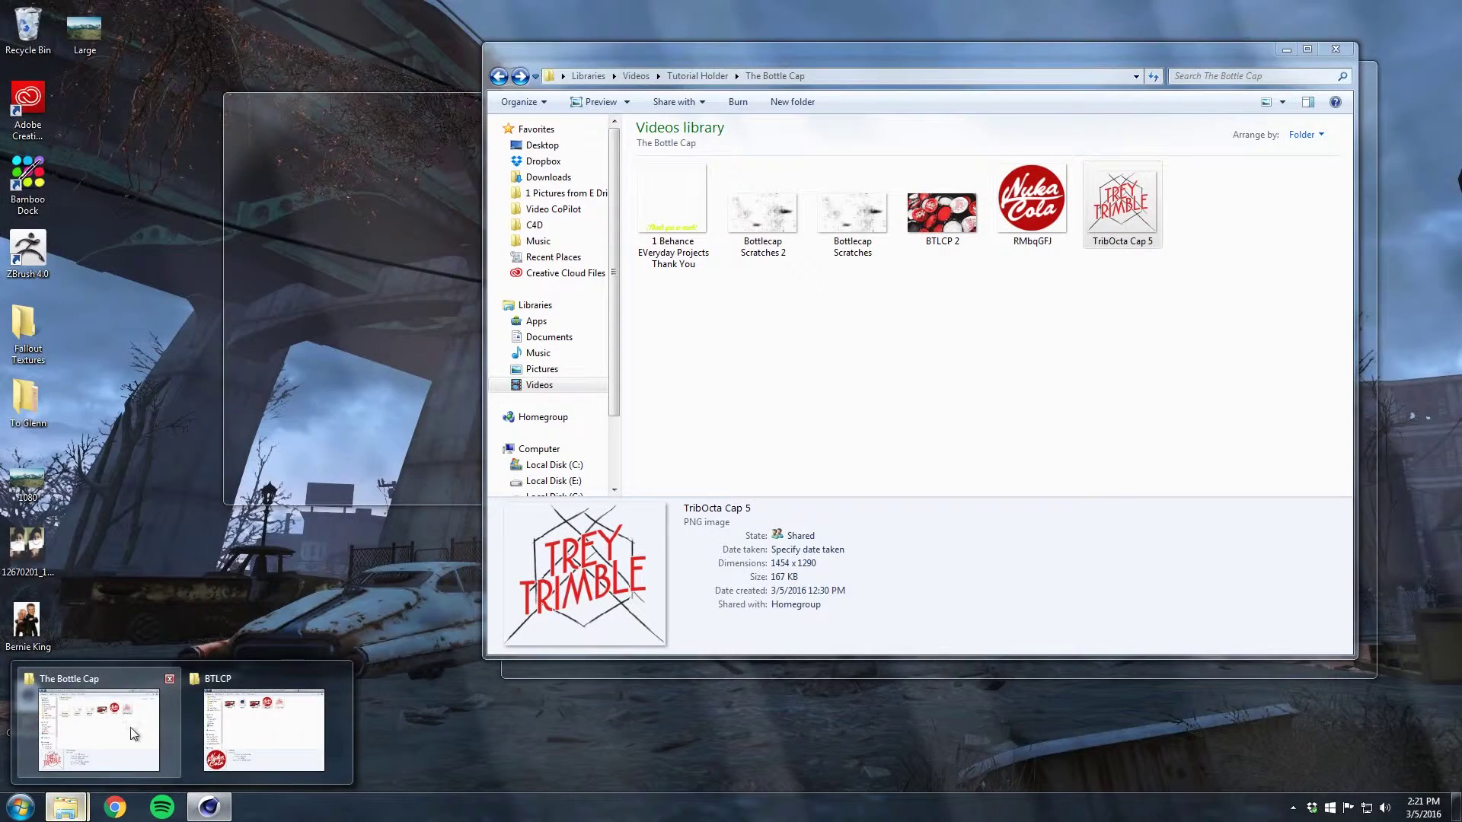
click(97, 732)
drag(1032, 200, 442, 244)
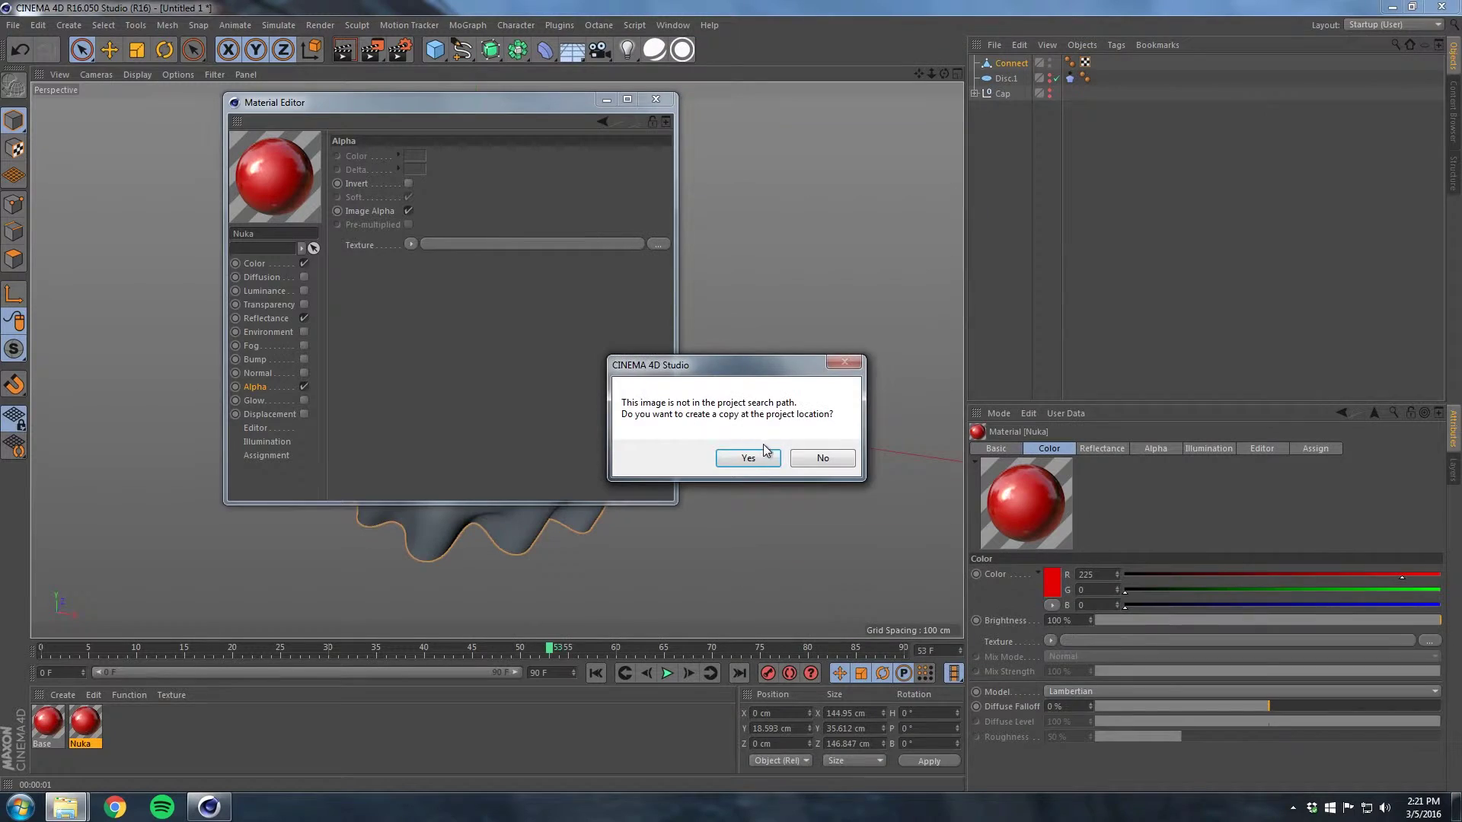
click(818, 457)
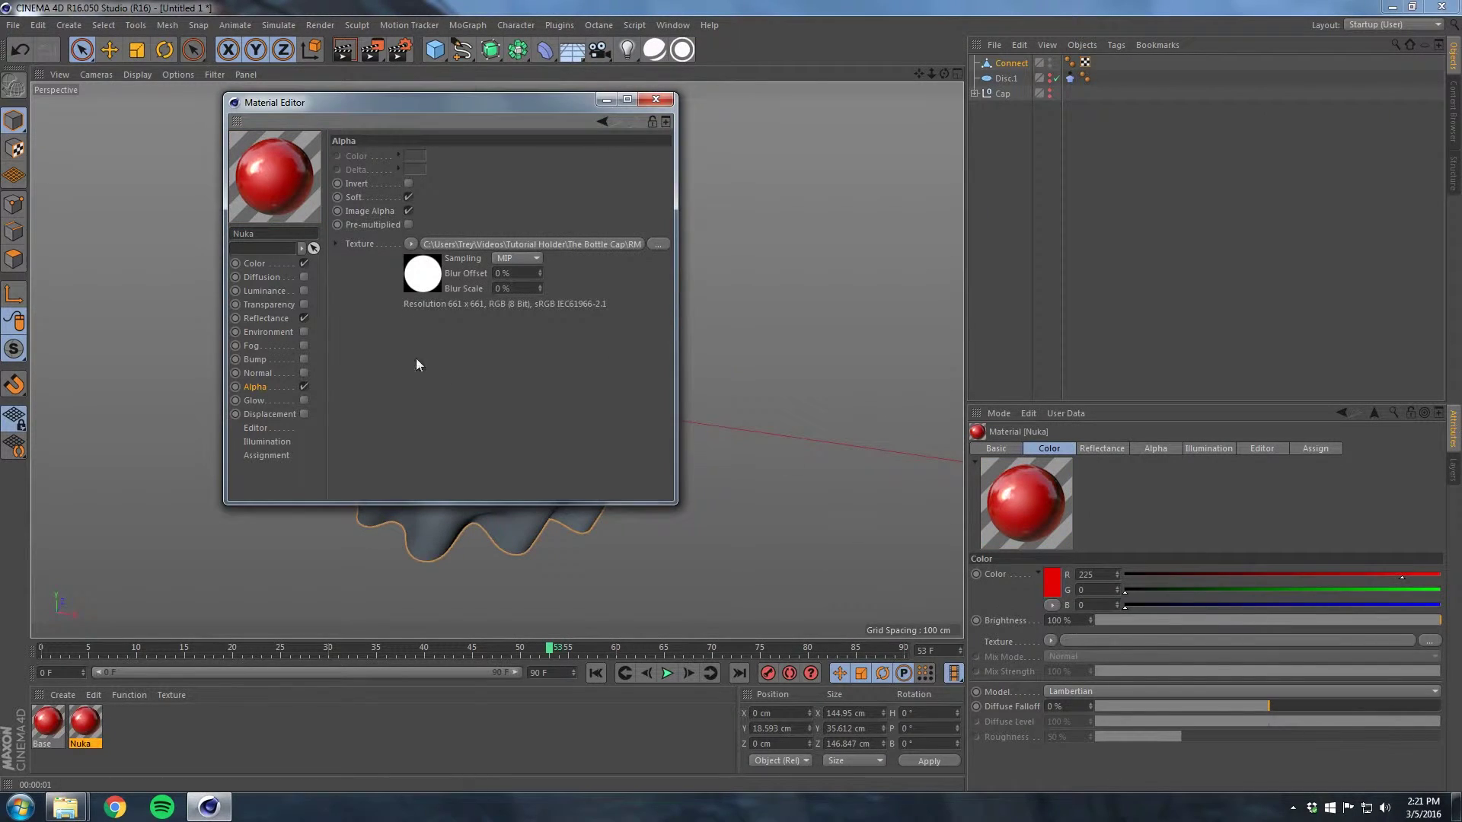
- Load RMbqGFJ.png as the Nuka material's colour texture without copying it to the project
click(270, 265)
mouse_move(66, 805)
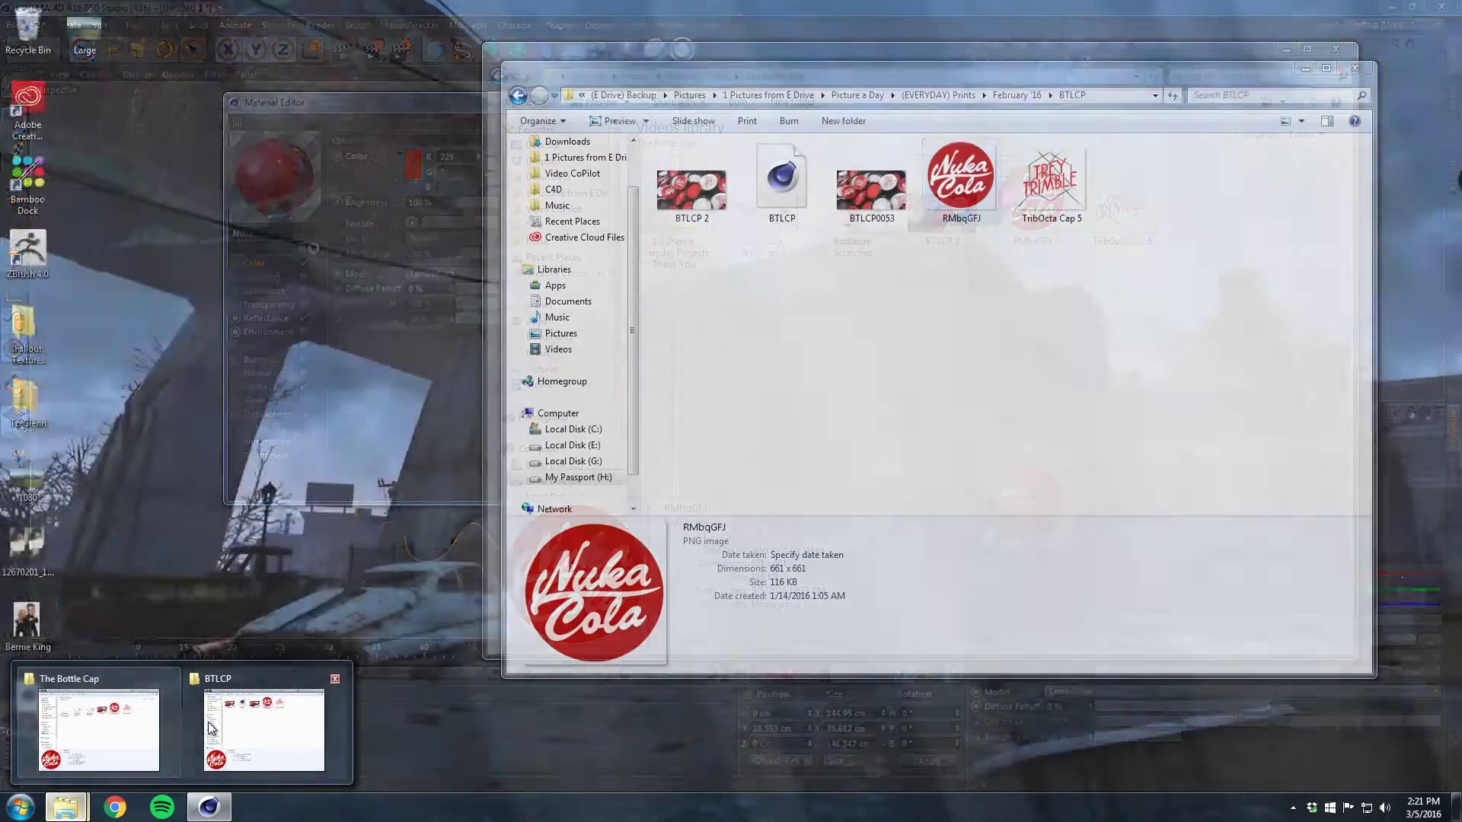
click(211, 729)
drag(944, 205, 472, 222)
click(804, 459)
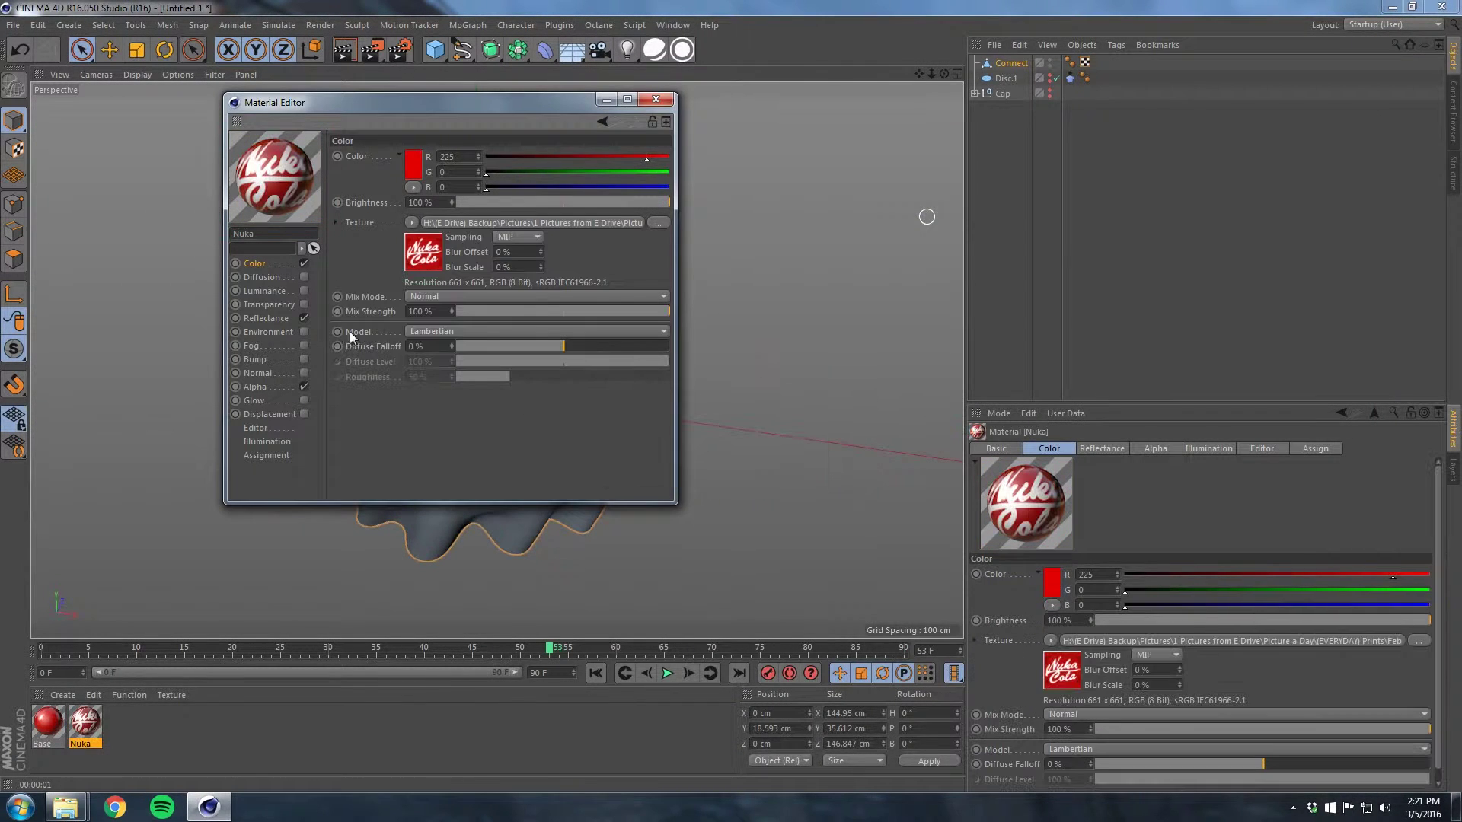
click(50, 729)
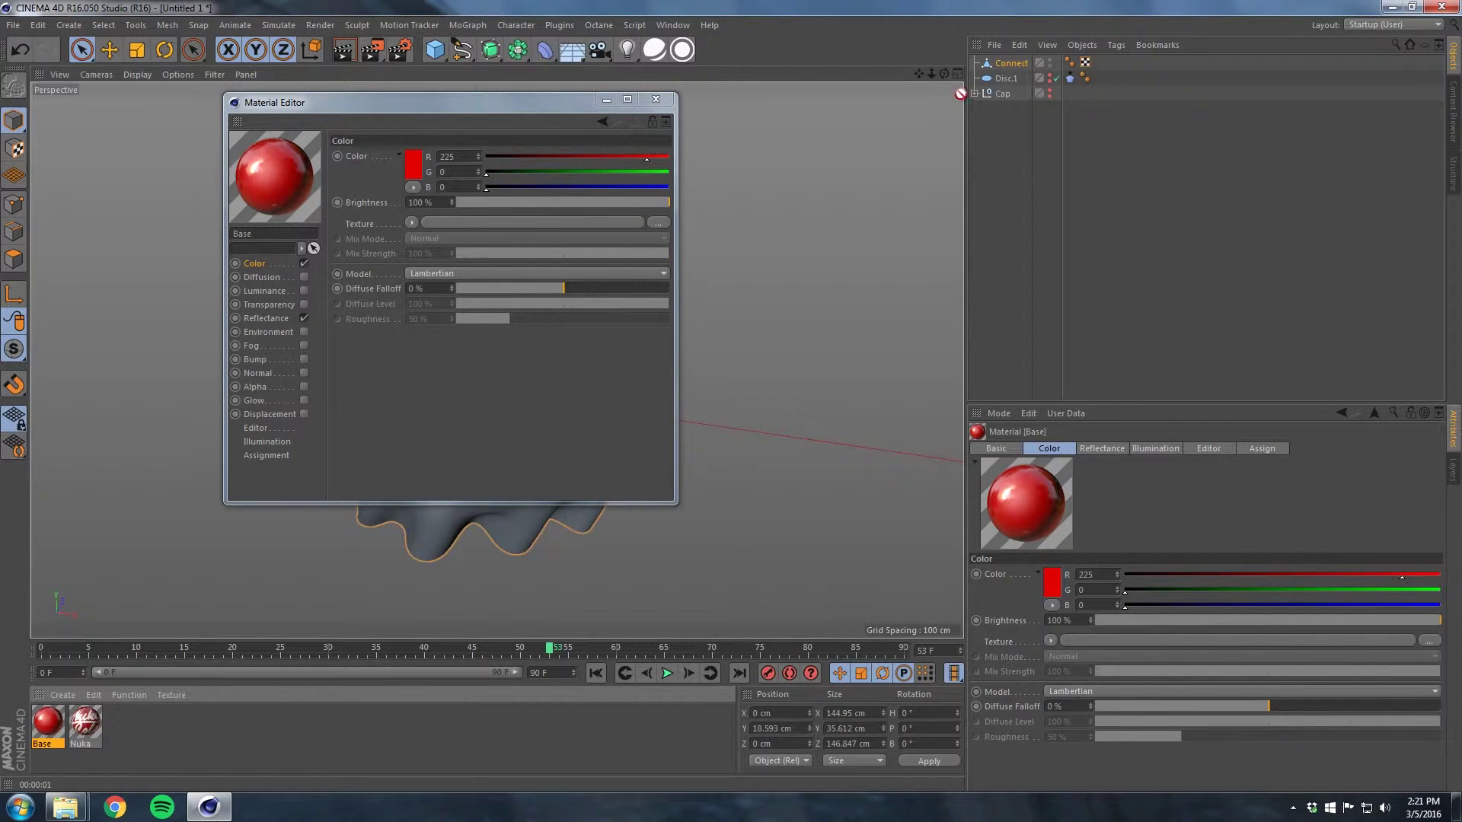
- Apply the Base material to the Connect object and rename it Cap
drag(1001, 69, 1005, 71)
double_click(1003, 64)
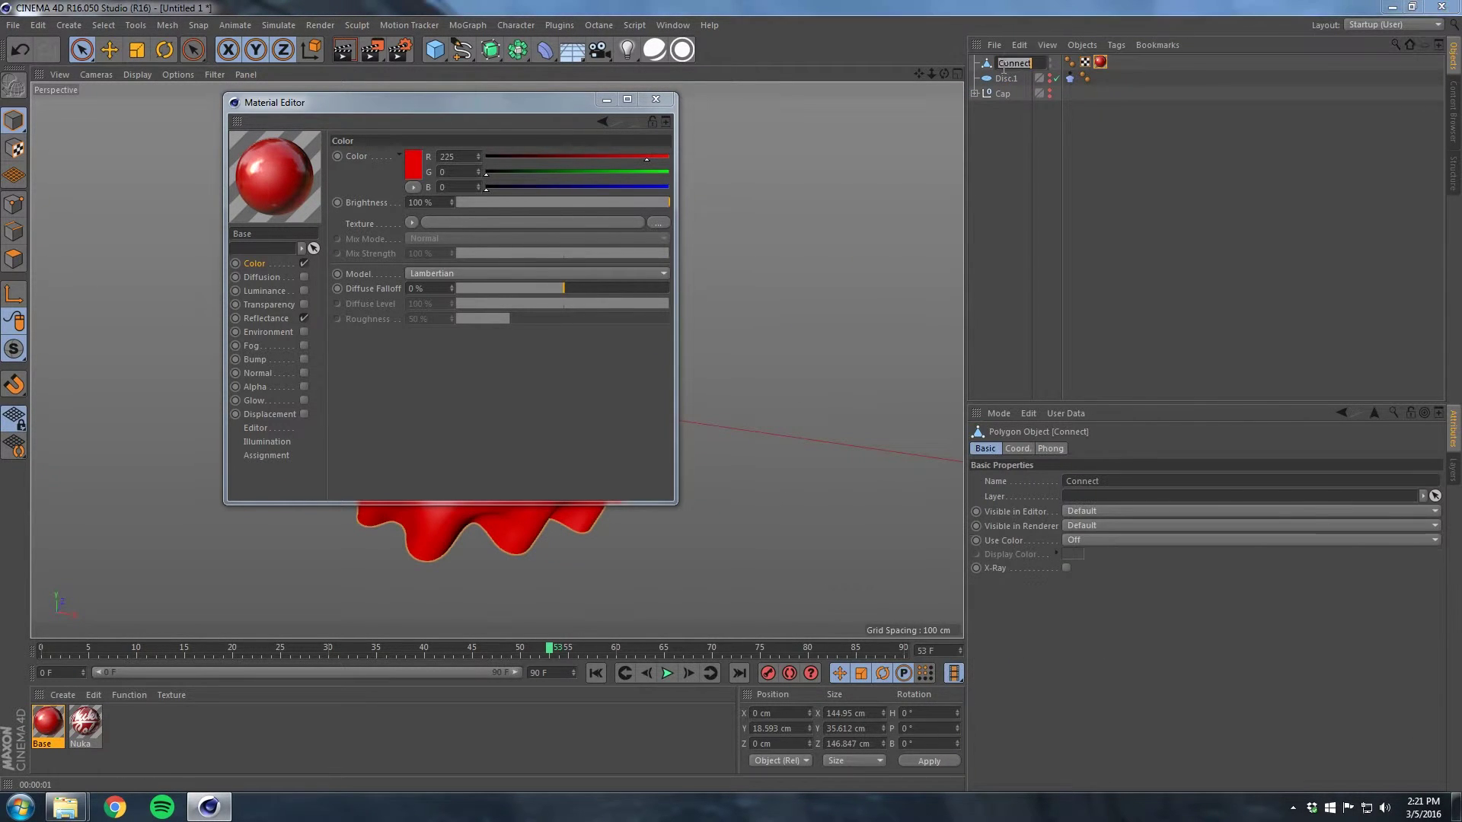
text(Cap)
key(Return)
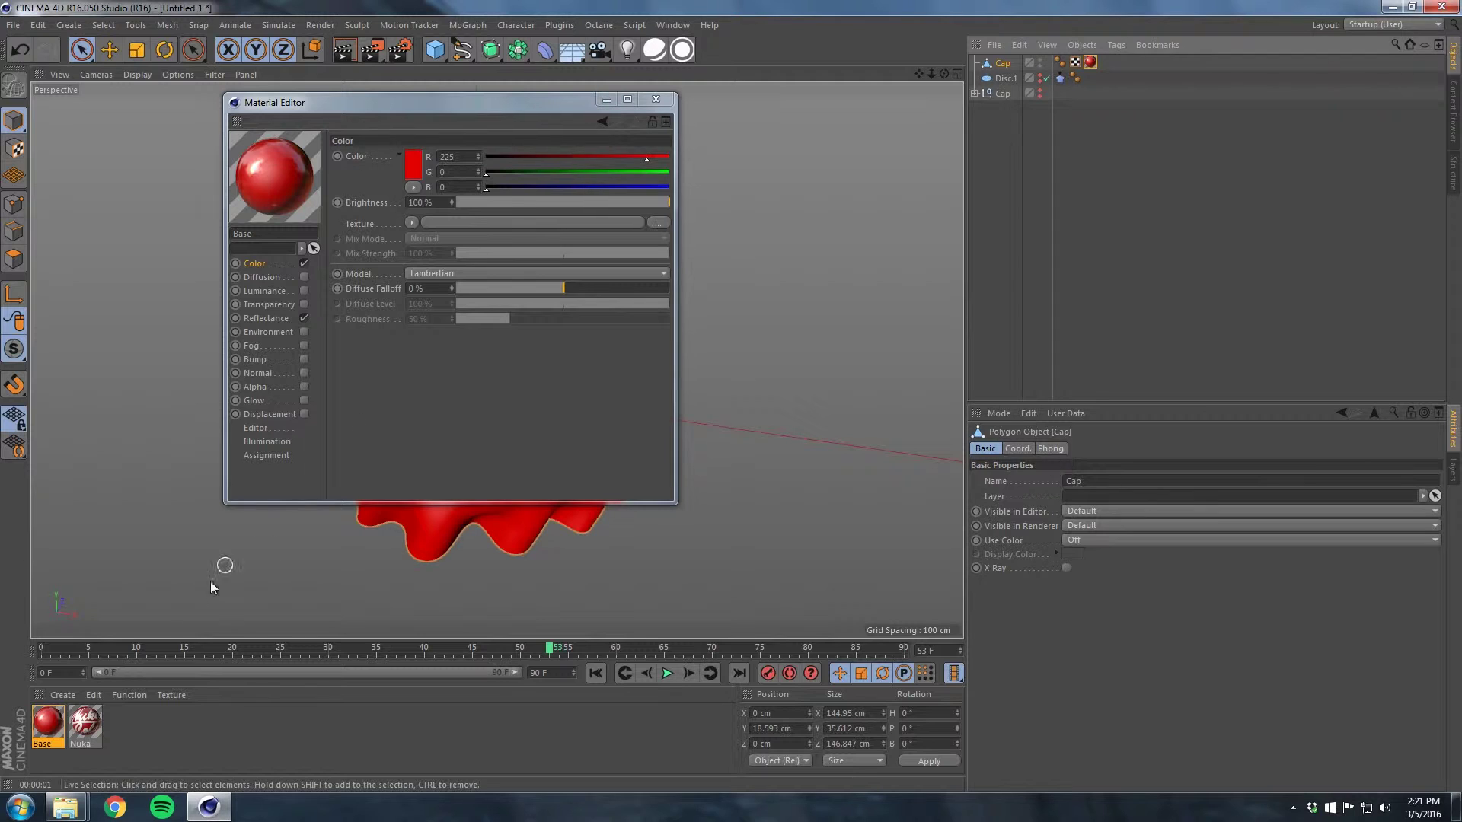
click(657, 100)
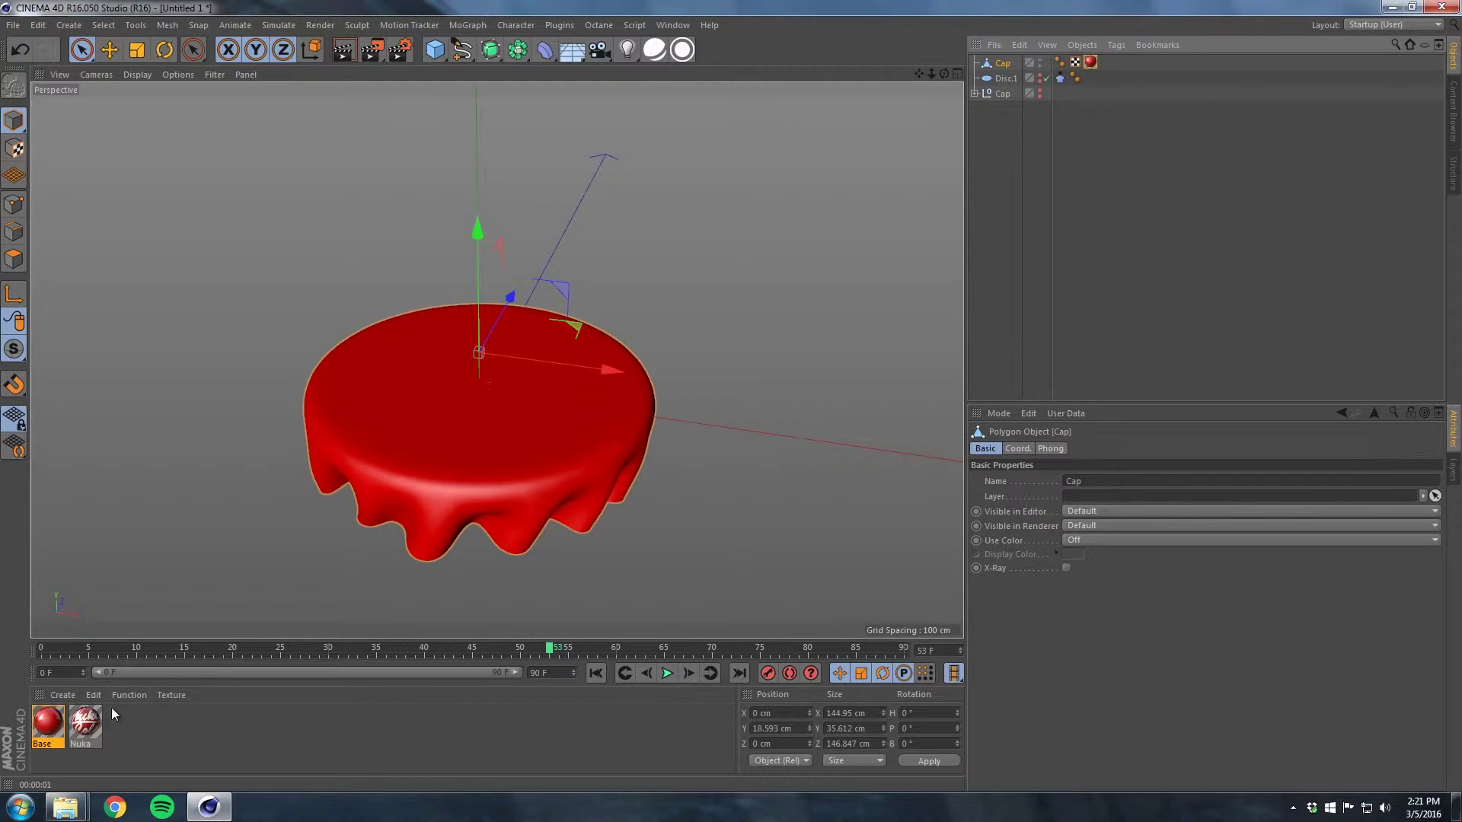
- Maximize the top view and switch to polygon editing mode
middle_click(539, 368)
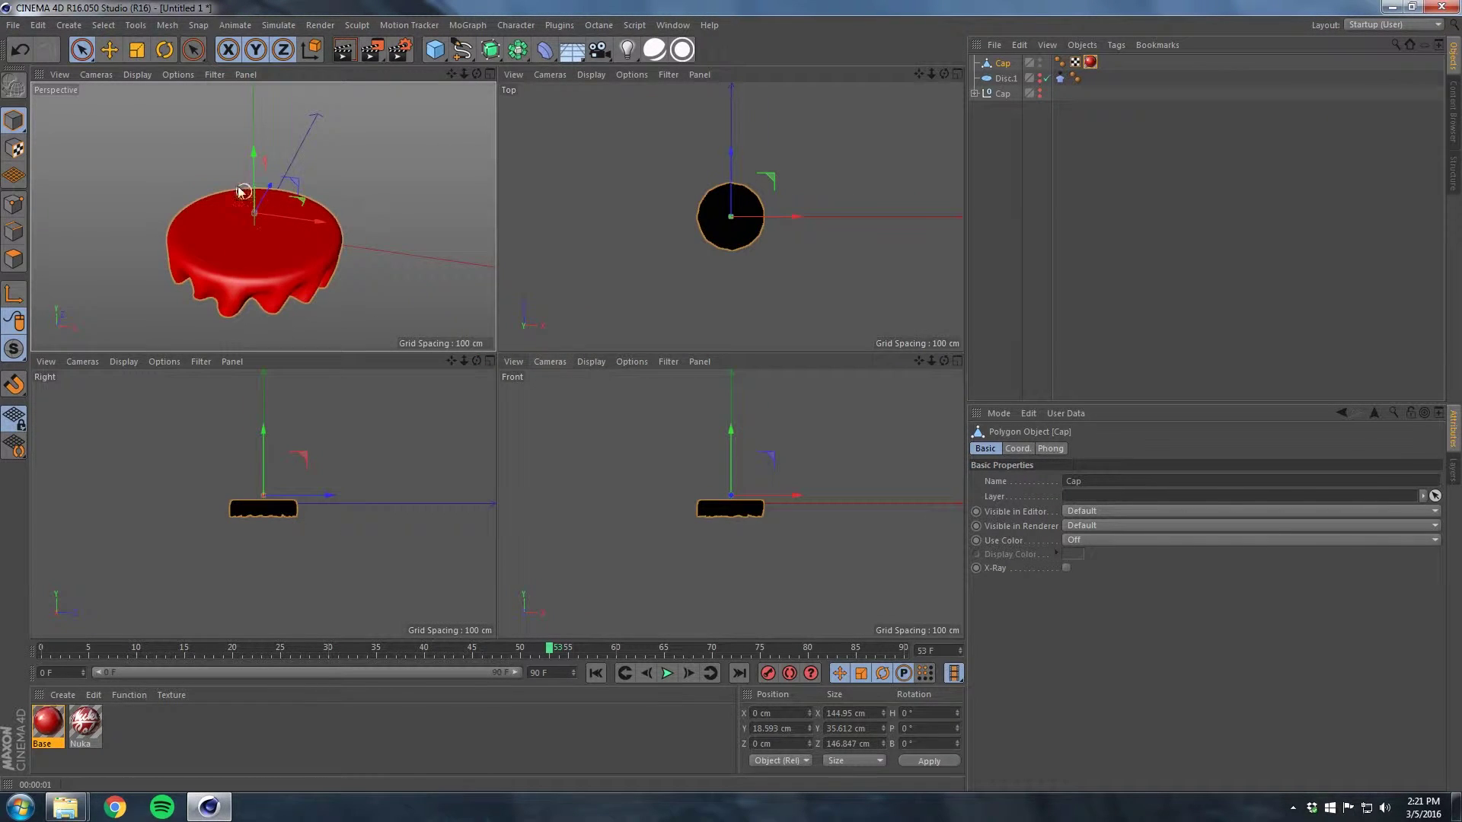
middle_click(292, 218)
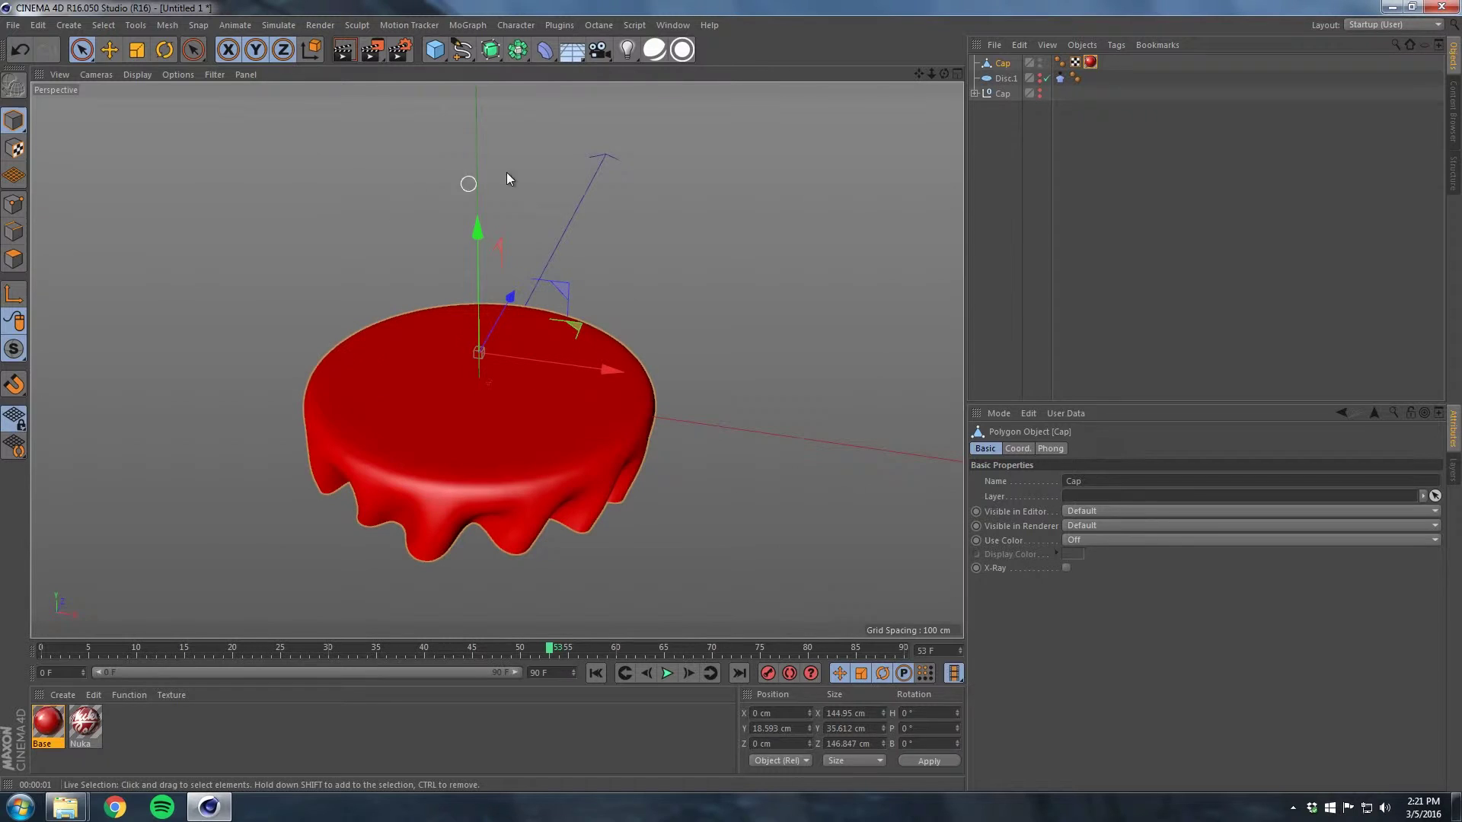
click(958, 72)
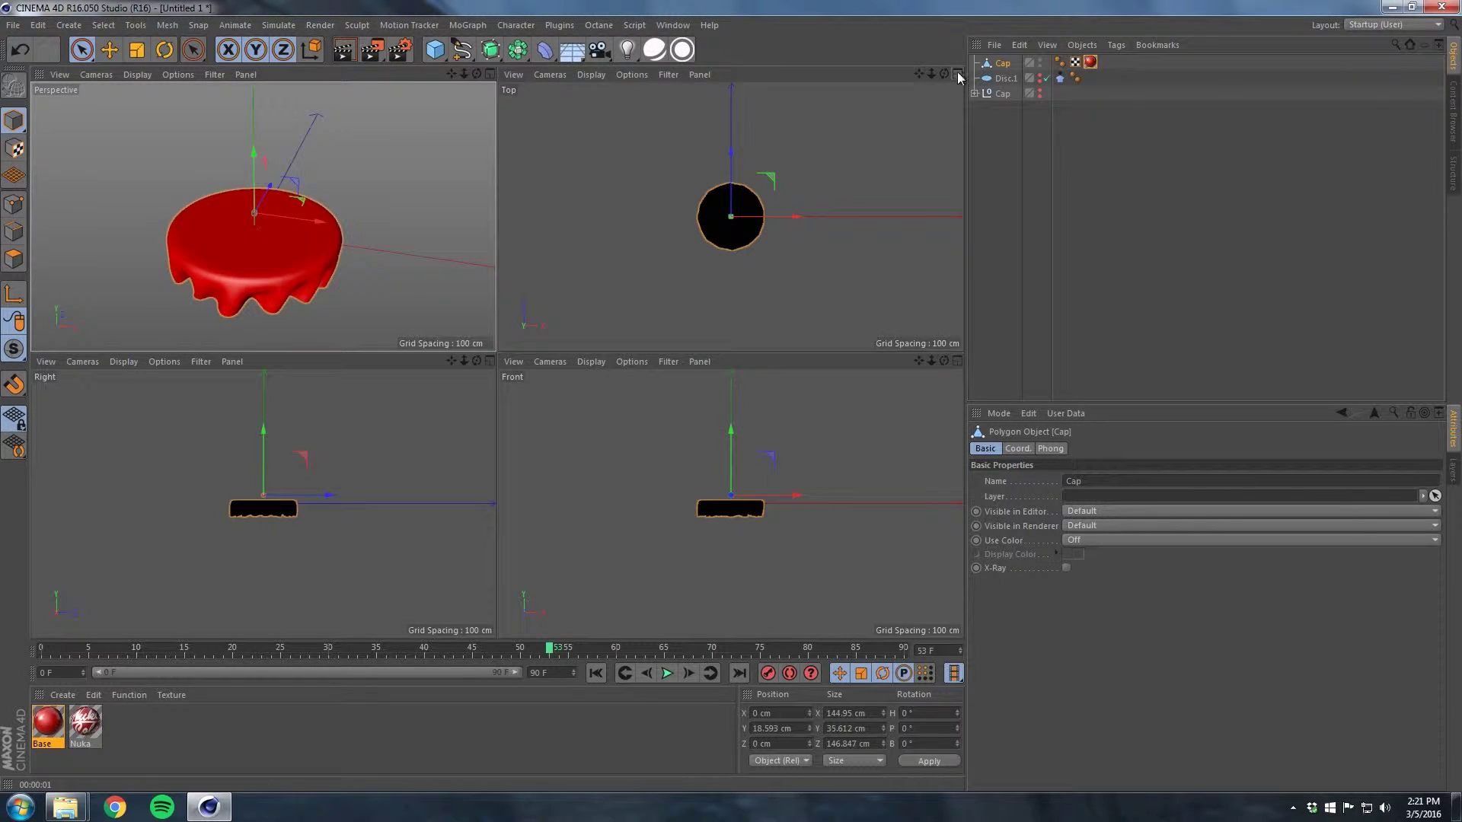
click(957, 72)
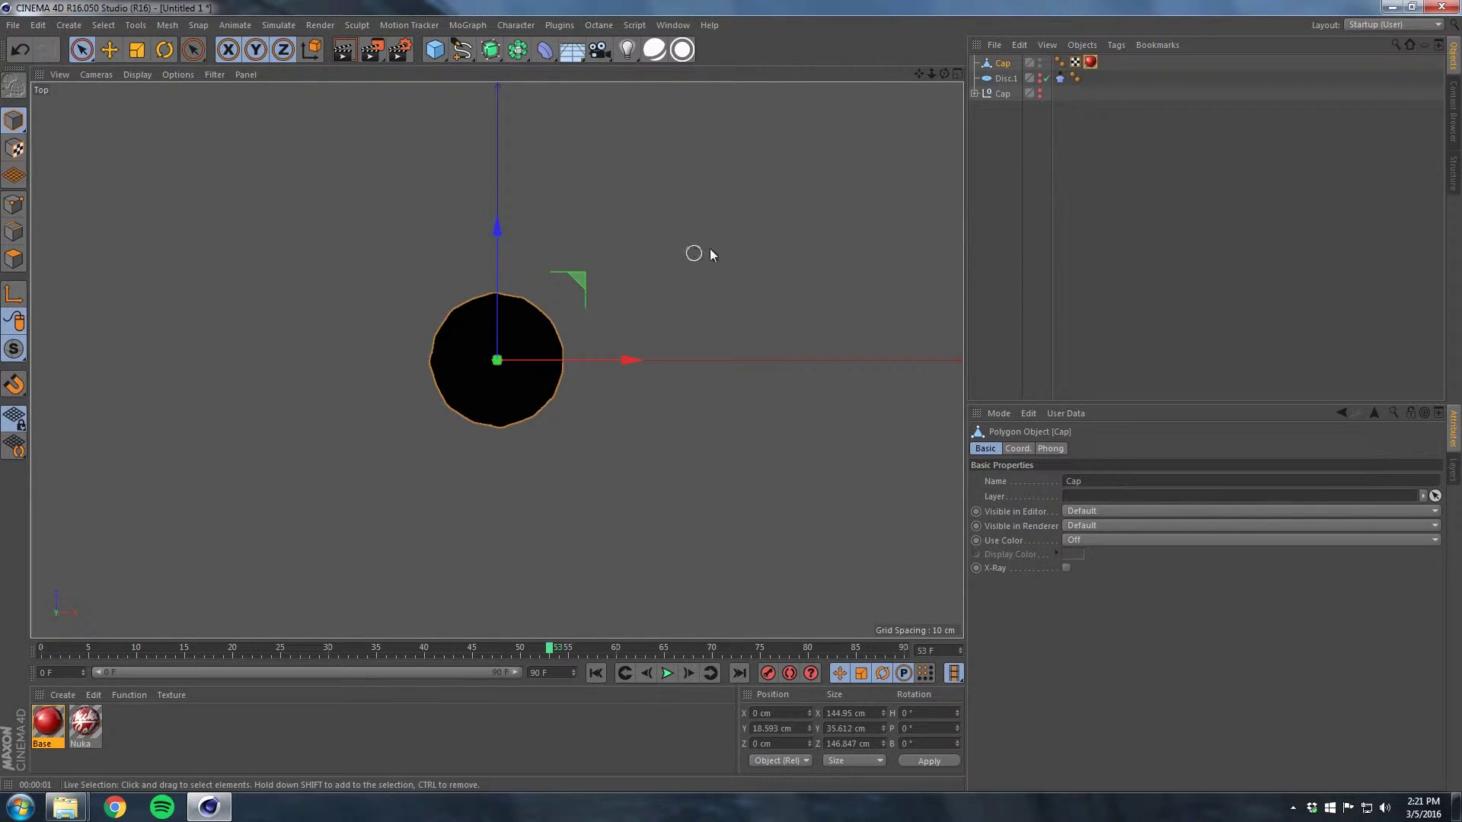
click(12, 266)
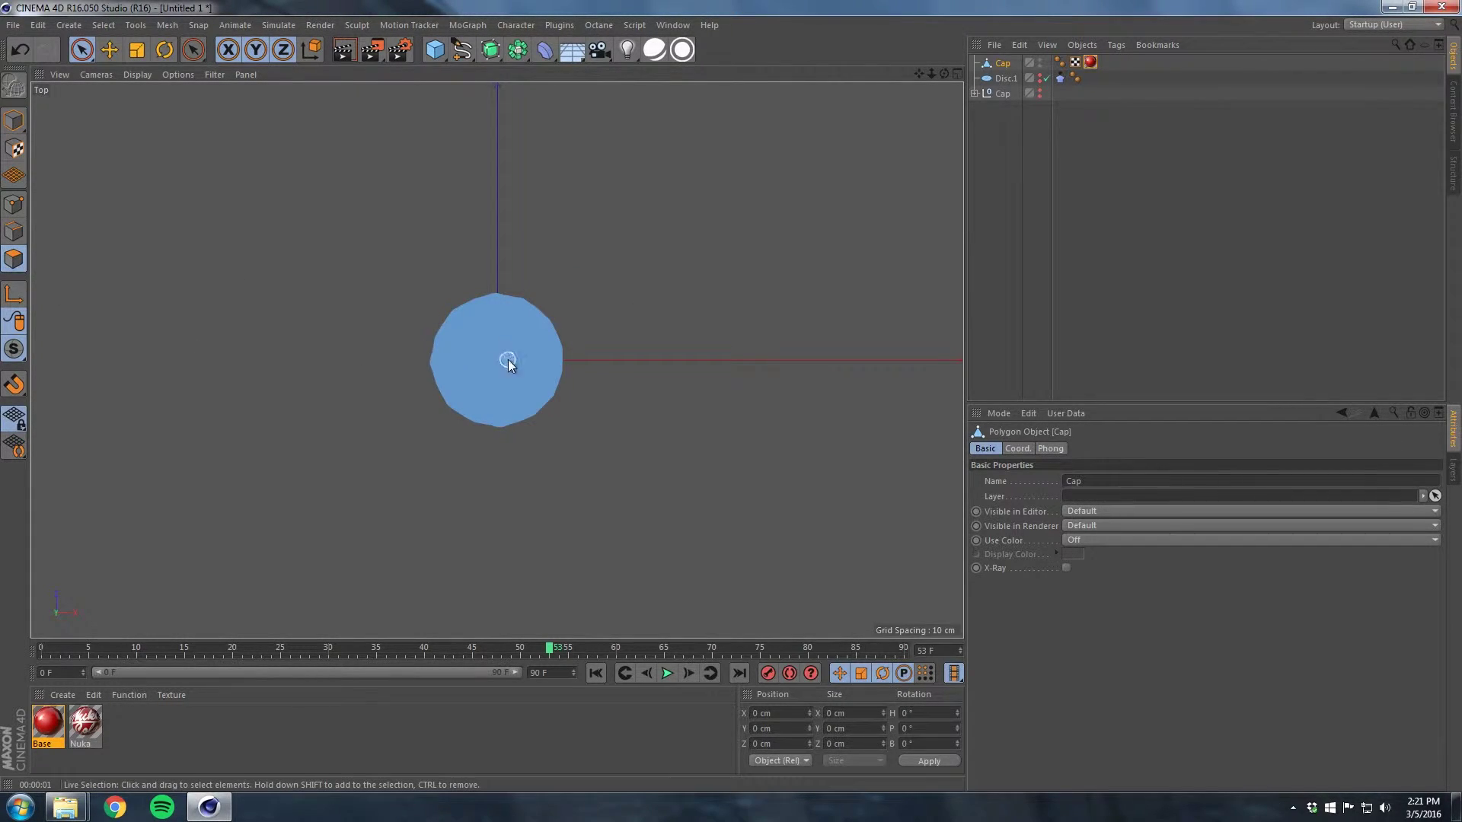
- Select the cap's top-face polygons in Top view and apply the Nuka material to them
mouse_move(508, 359)
alt+right_down()
mouse_move(624, 299)
mouse_move(515, 335)
alt+right_up()
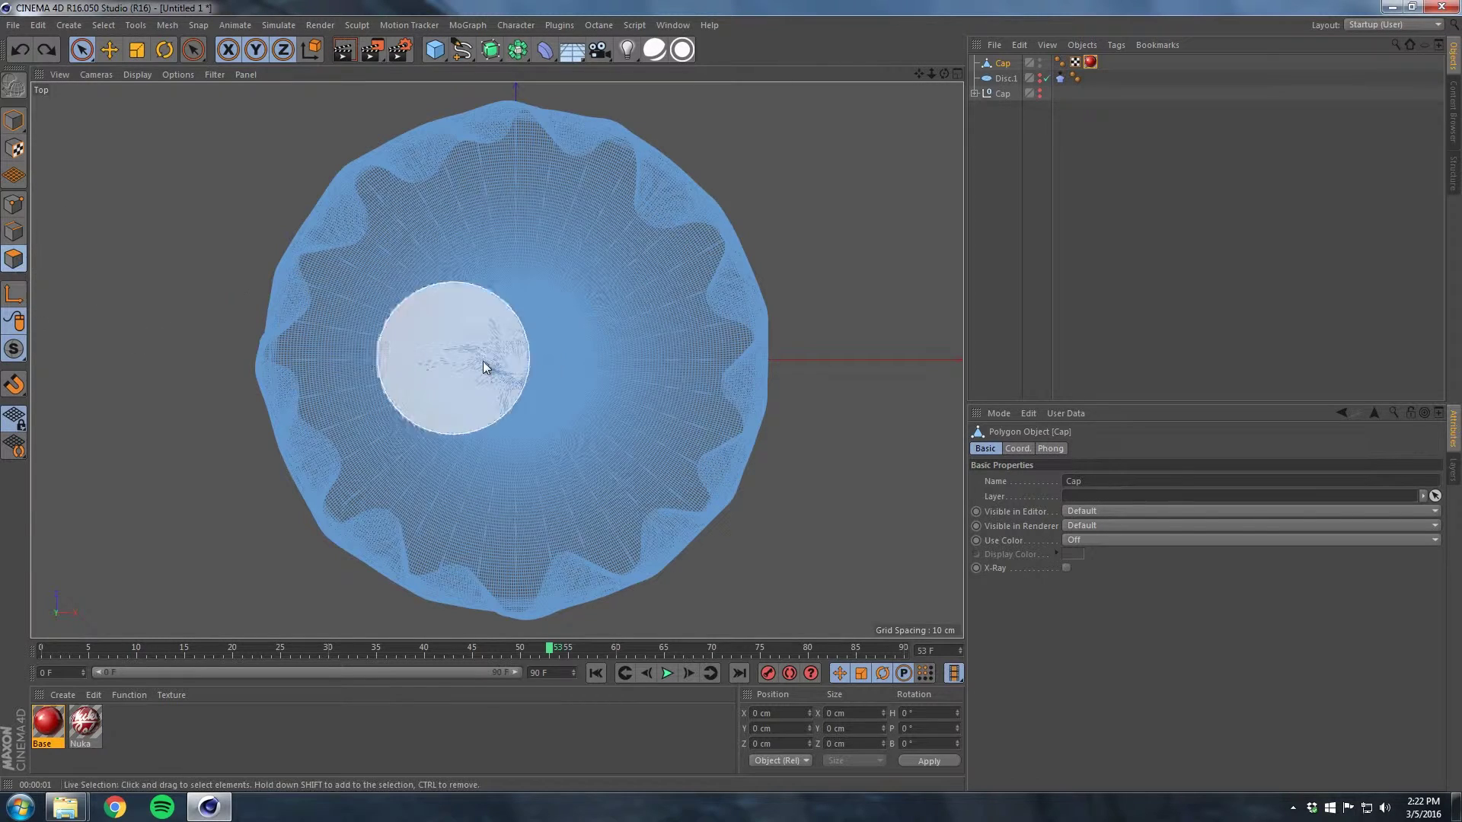
drag(482, 361, 519, 364)
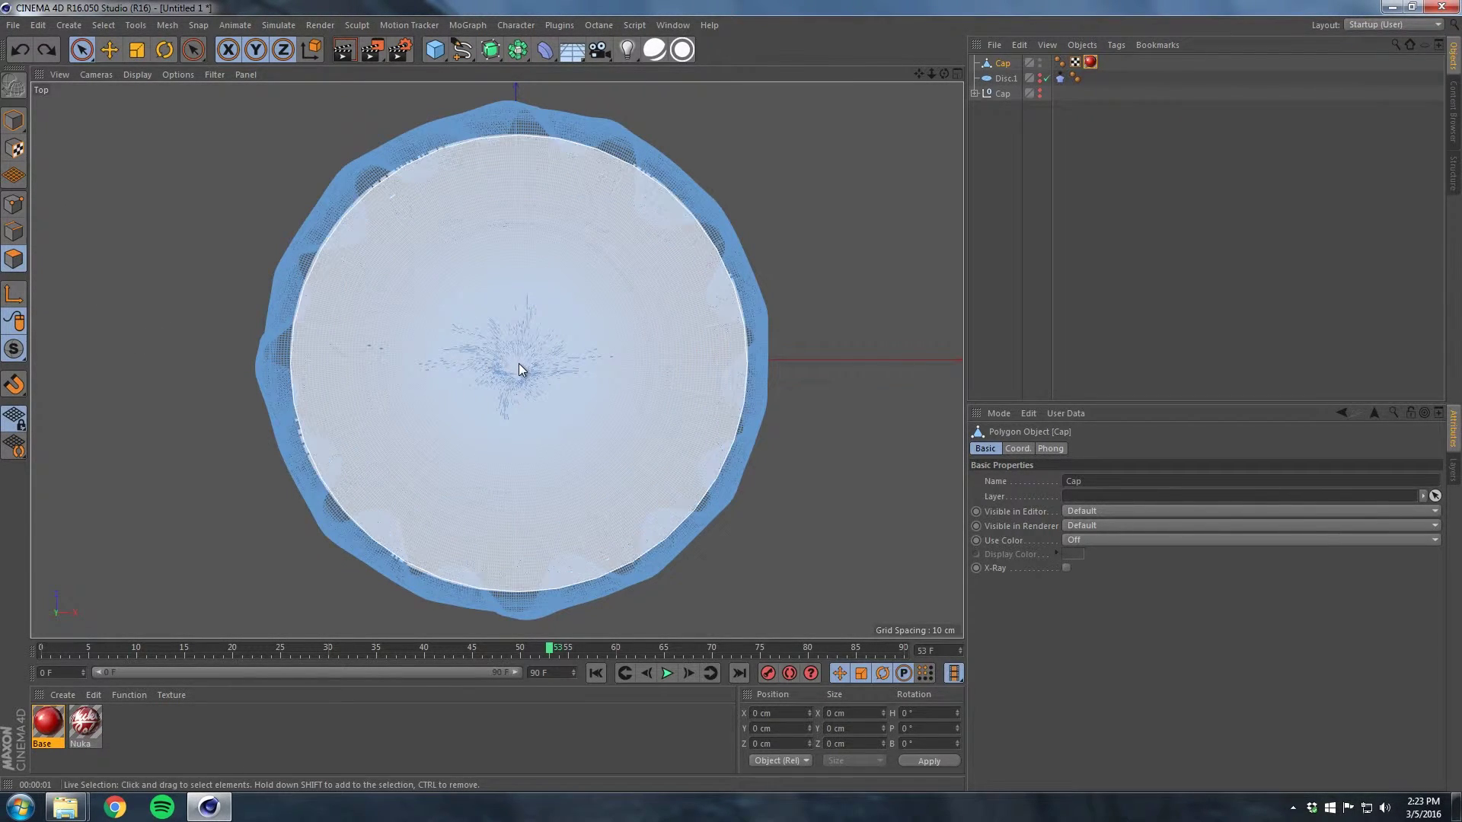
click(519, 363)
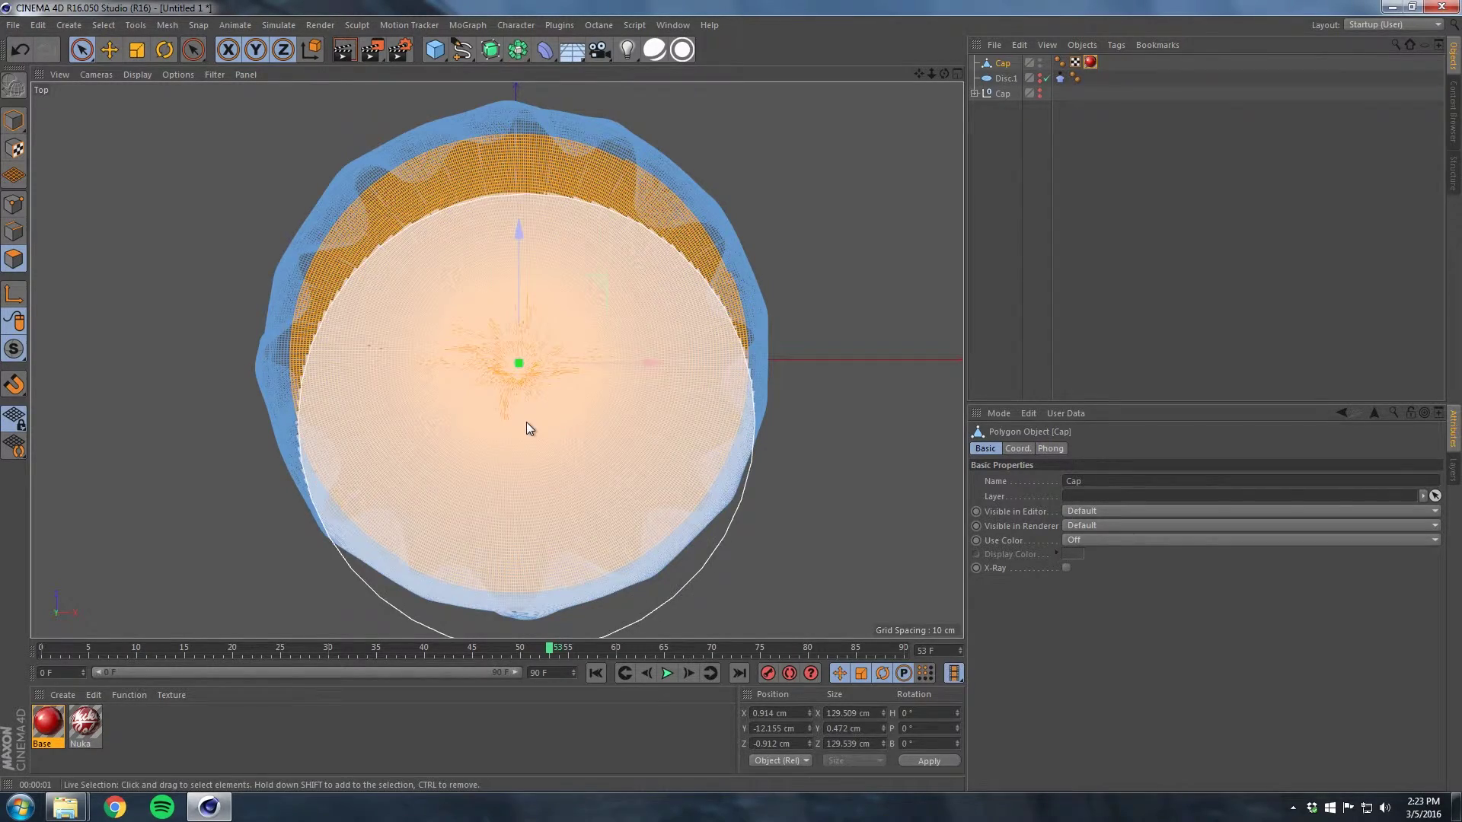
mouse_move(712, 345)
mouse_down()
mouse_move(602, 314)
mouse_move(497, 370)
mouse_move(528, 369)
mouse_move(493, 360)
mouse_up()
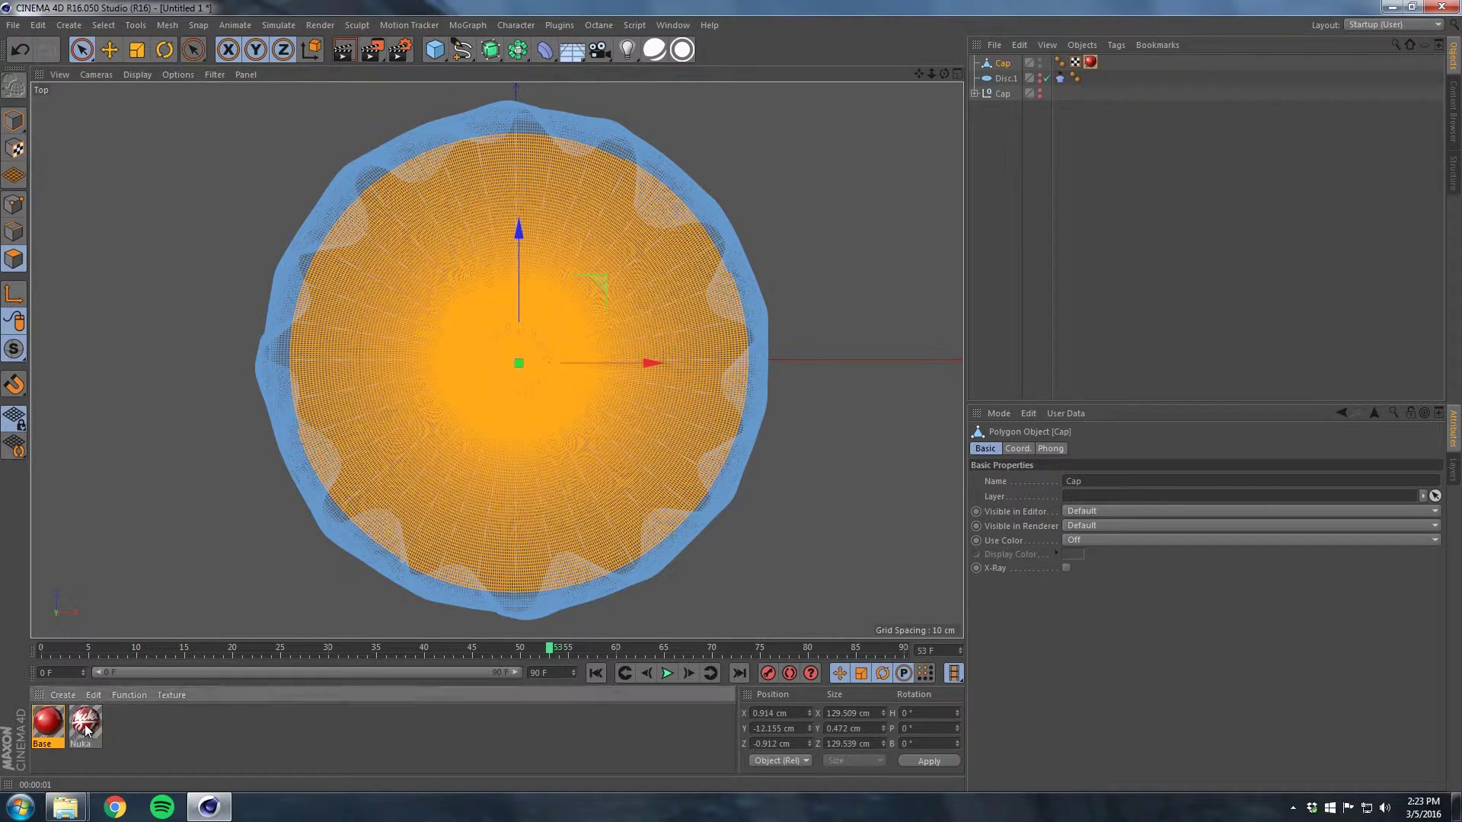
drag(470, 447, 469, 447)
middle_click(449, 434)
- Set the Nuka label texture's length to 60% and turn off tiling
middle_click(276, 286)
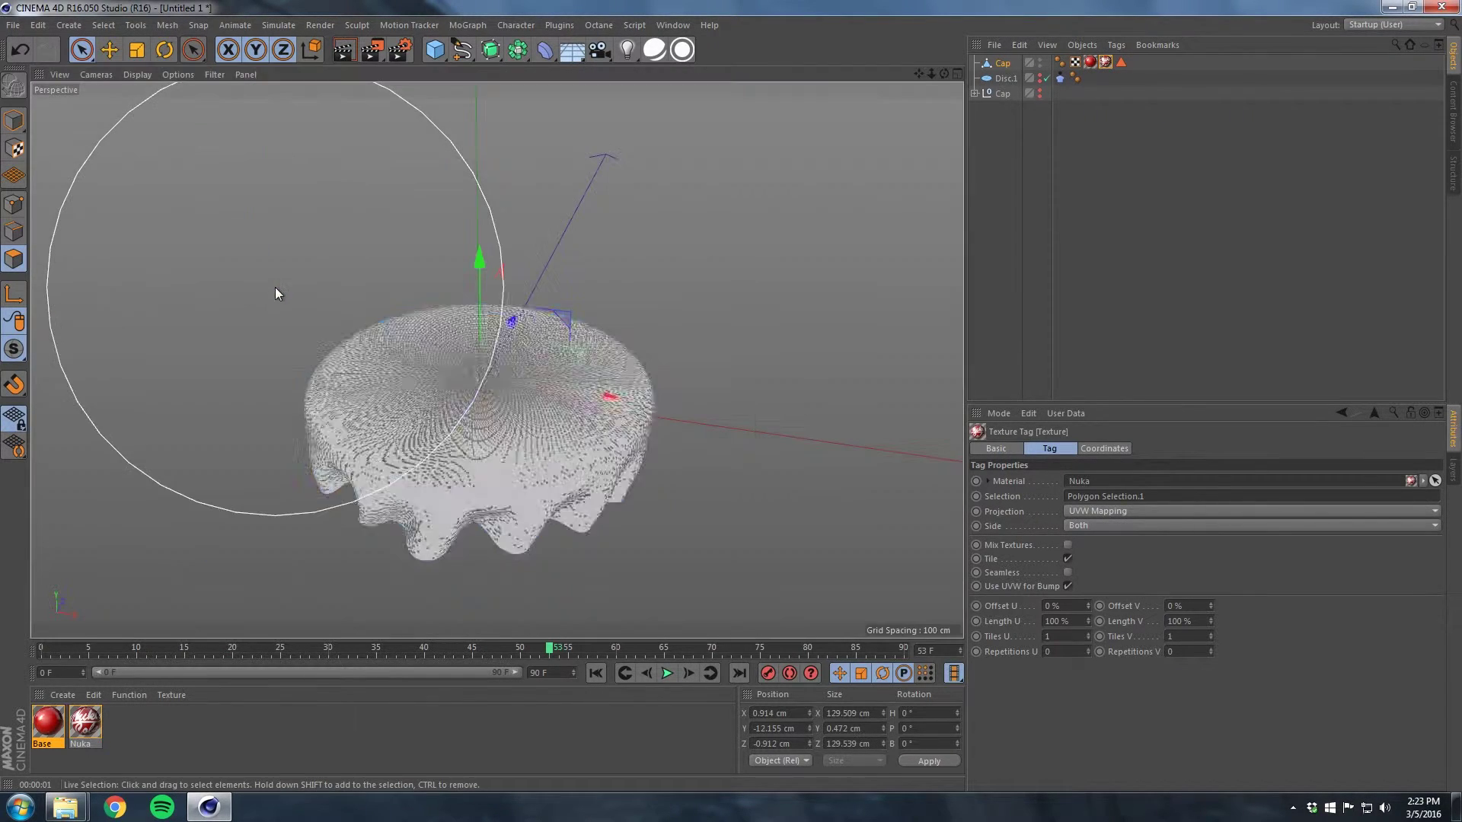
mouse_move(477, 368)
alt+mouse_down()
mouse_move(477, 505)
mouse_move(486, 494)
alt+mouse_up()
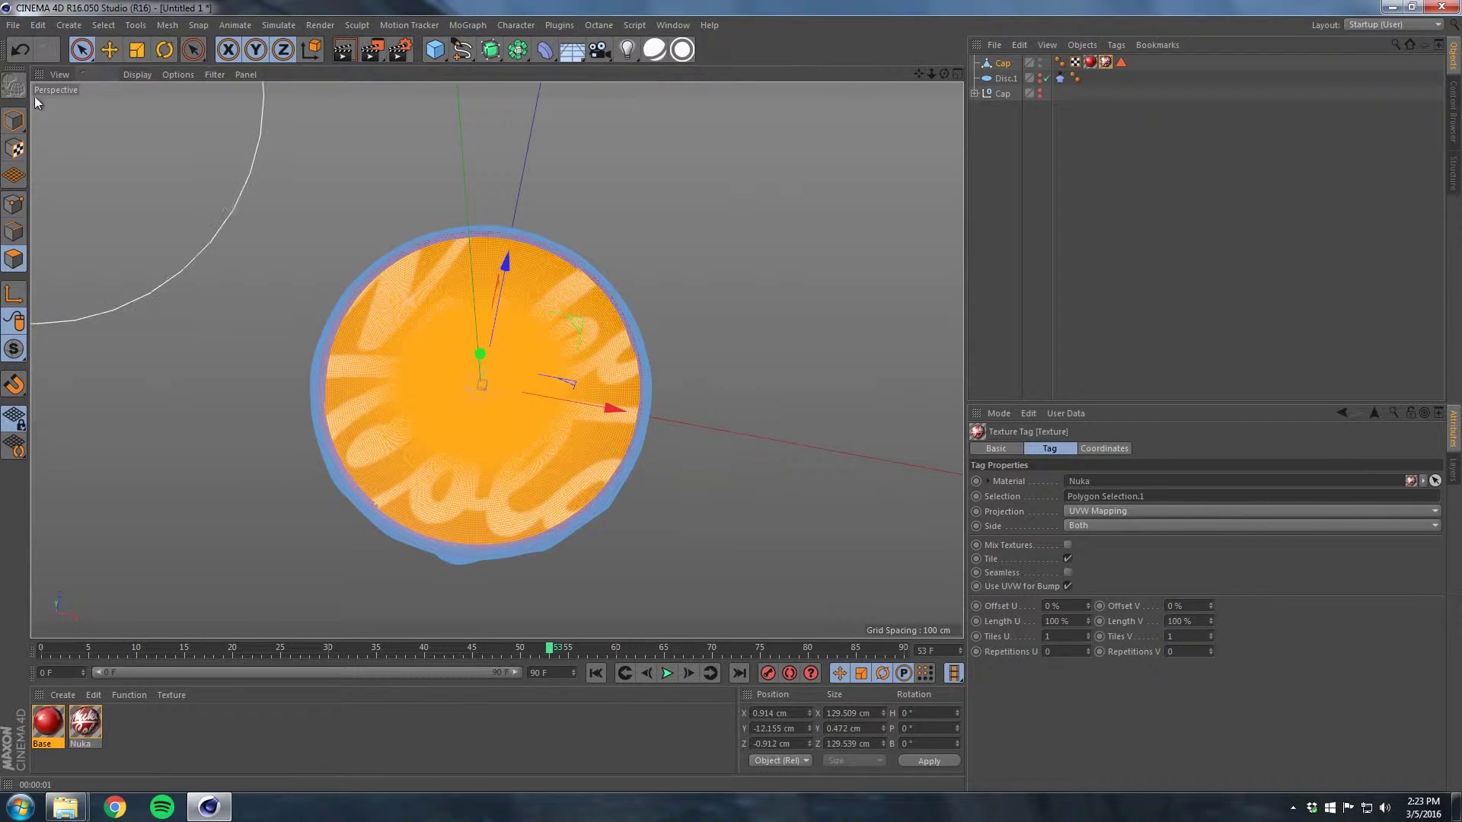
click(14, 120)
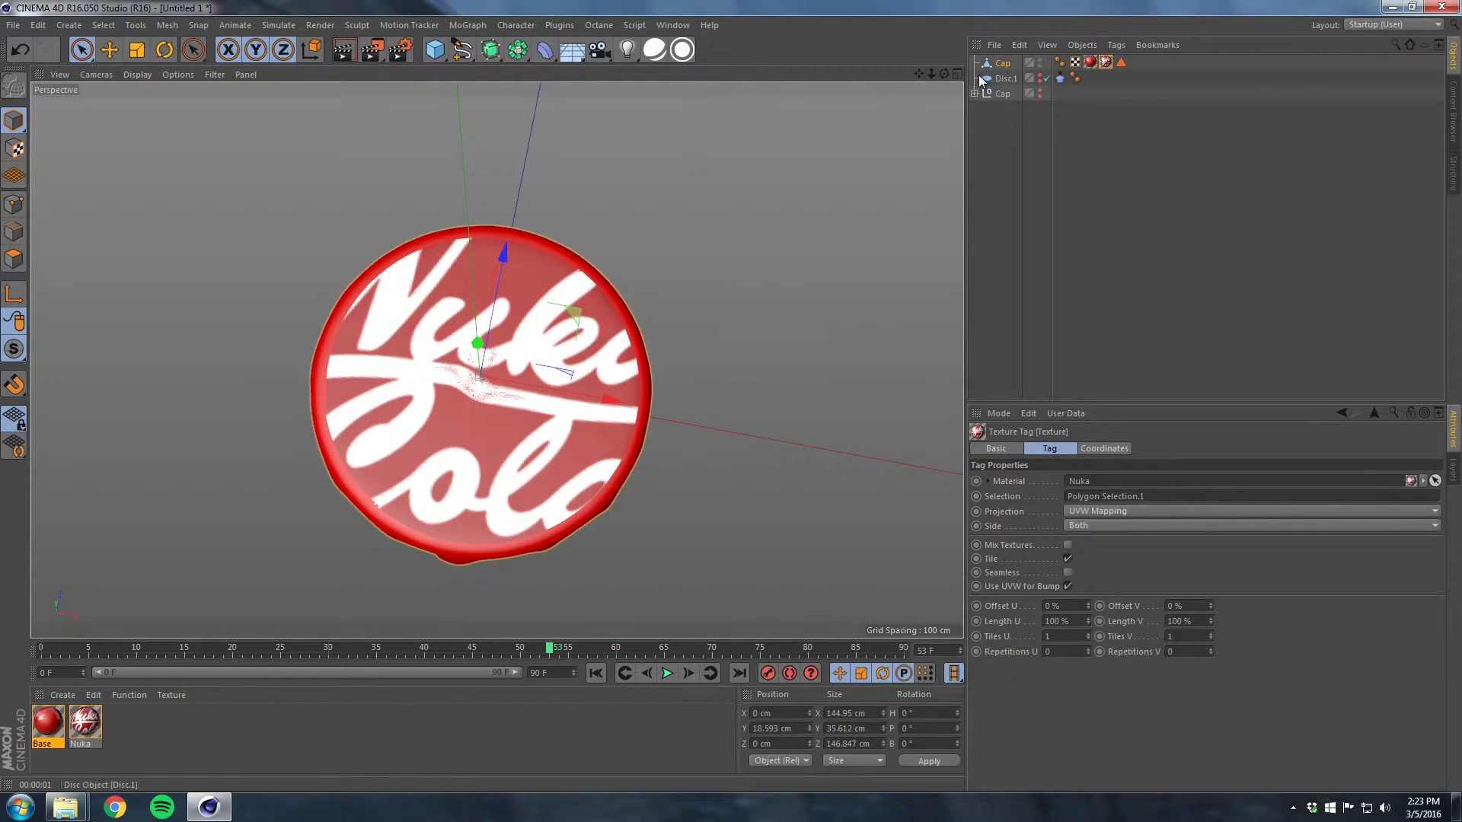
double_click(1067, 617)
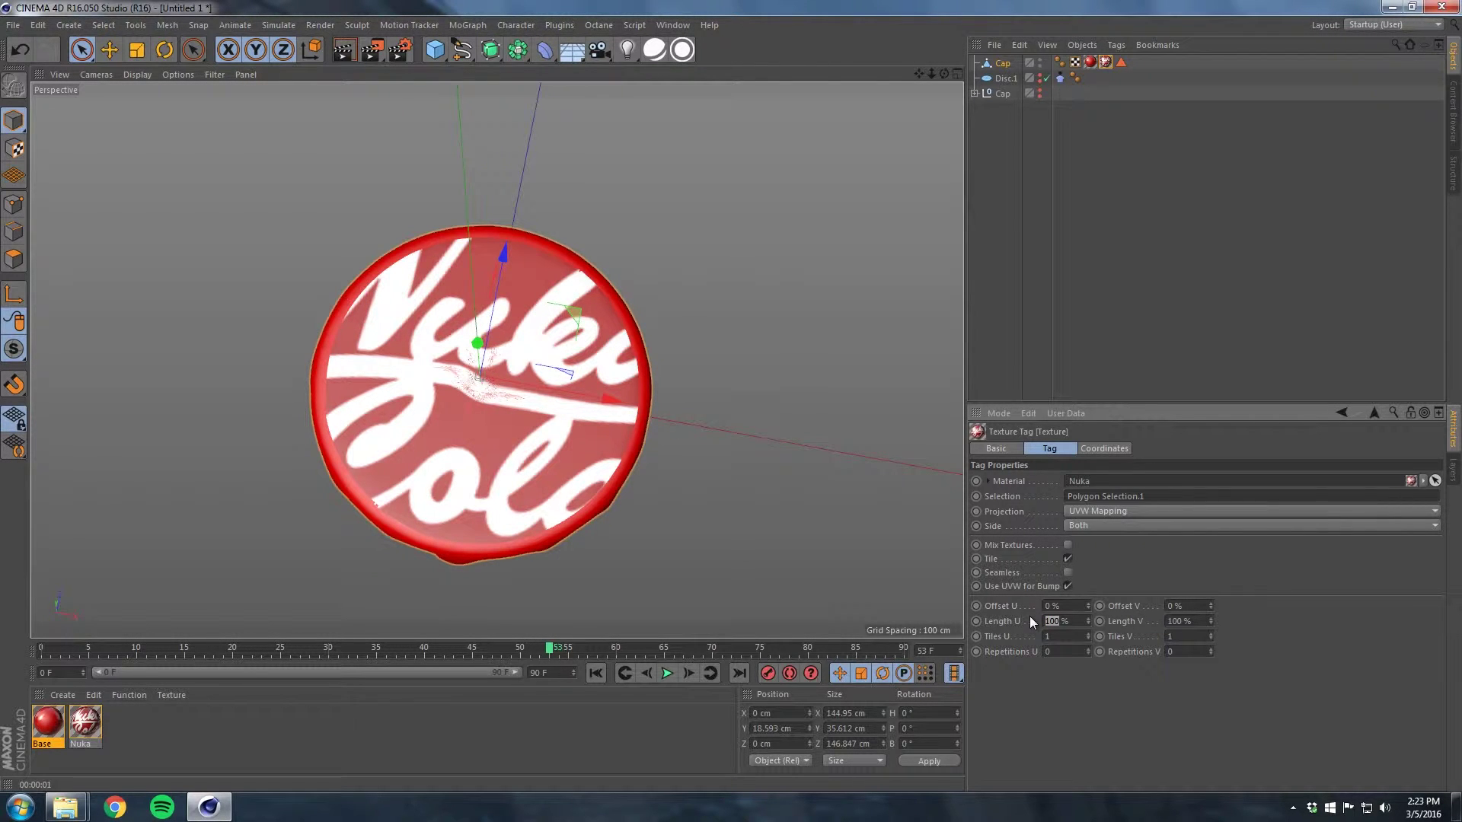
text(60)
key(Return)
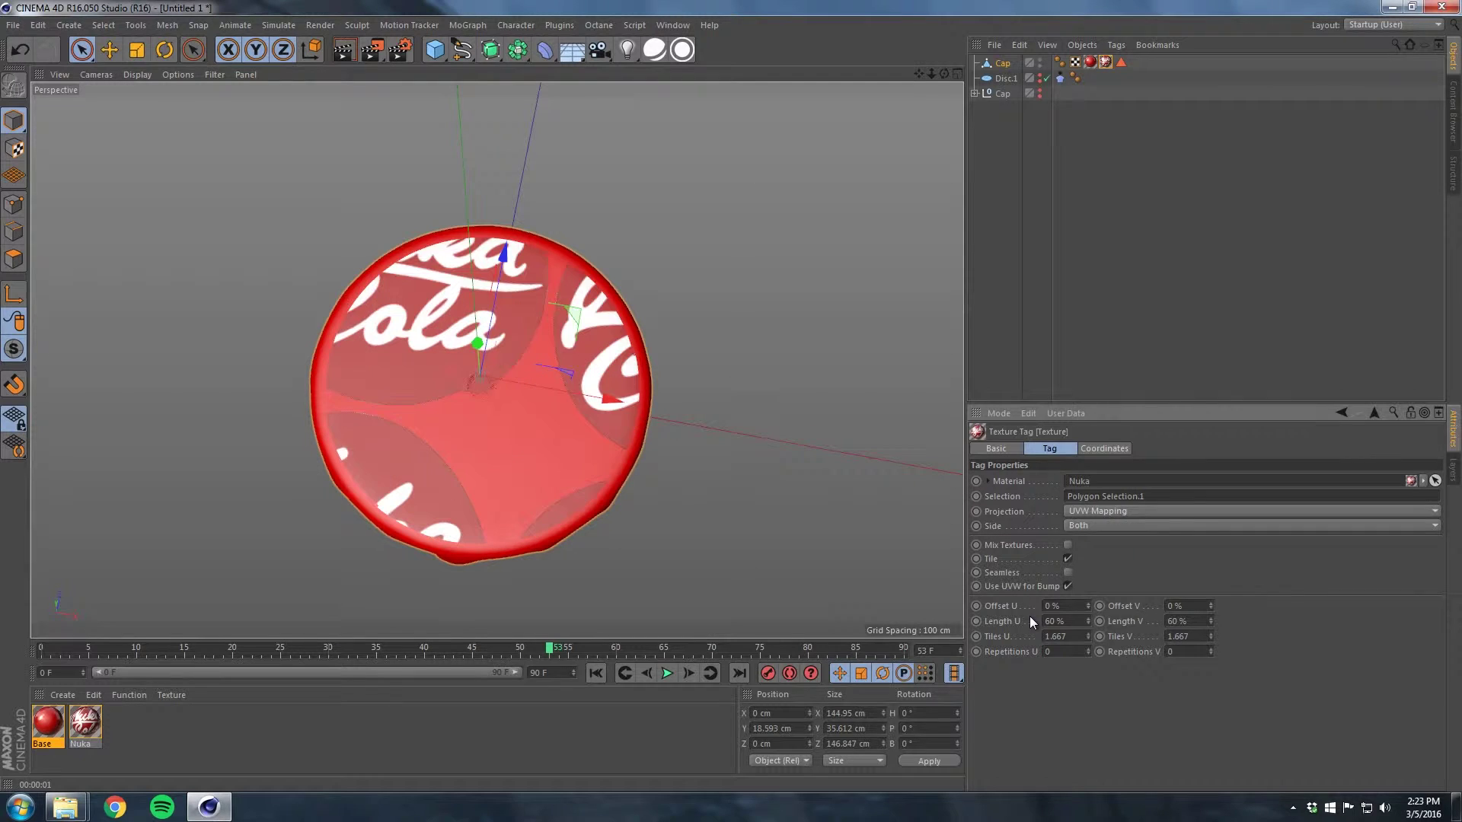
click(1067, 559)
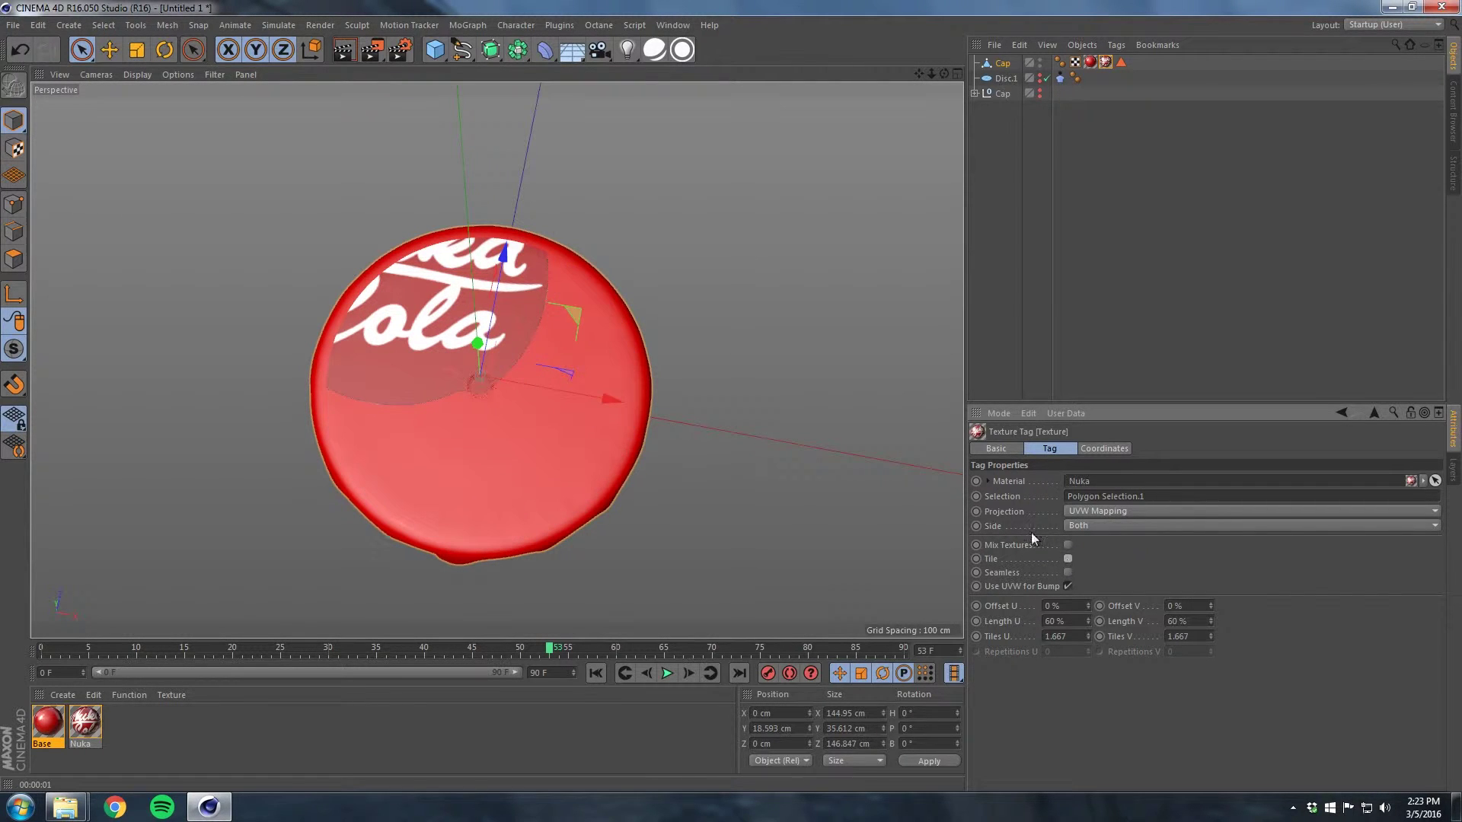
- Slide the Nuka Cola logo to 20%/19% offsets so it sits centred on the cap top
click(14, 149)
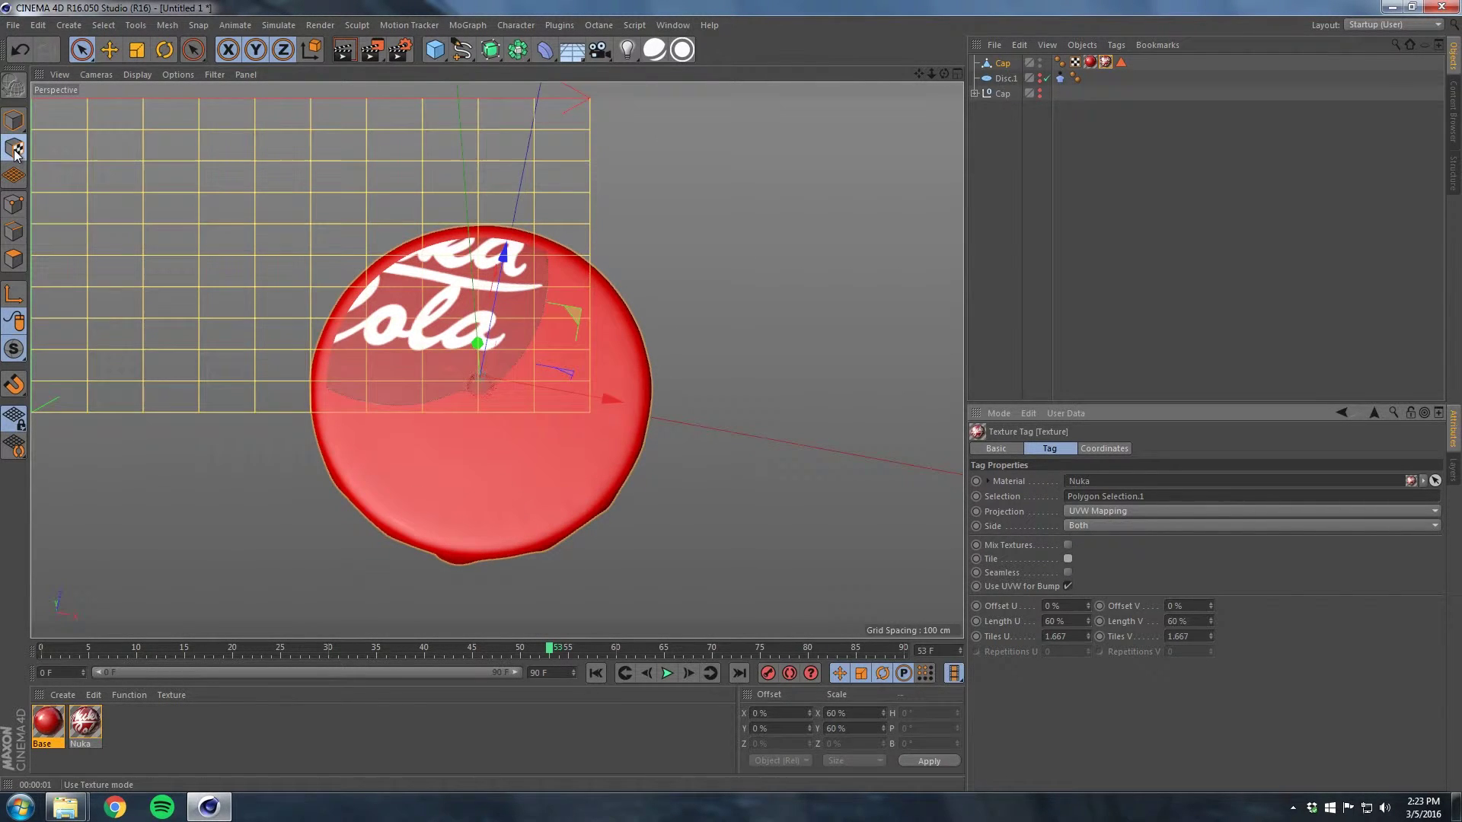
drag(577, 313, 478, 403)
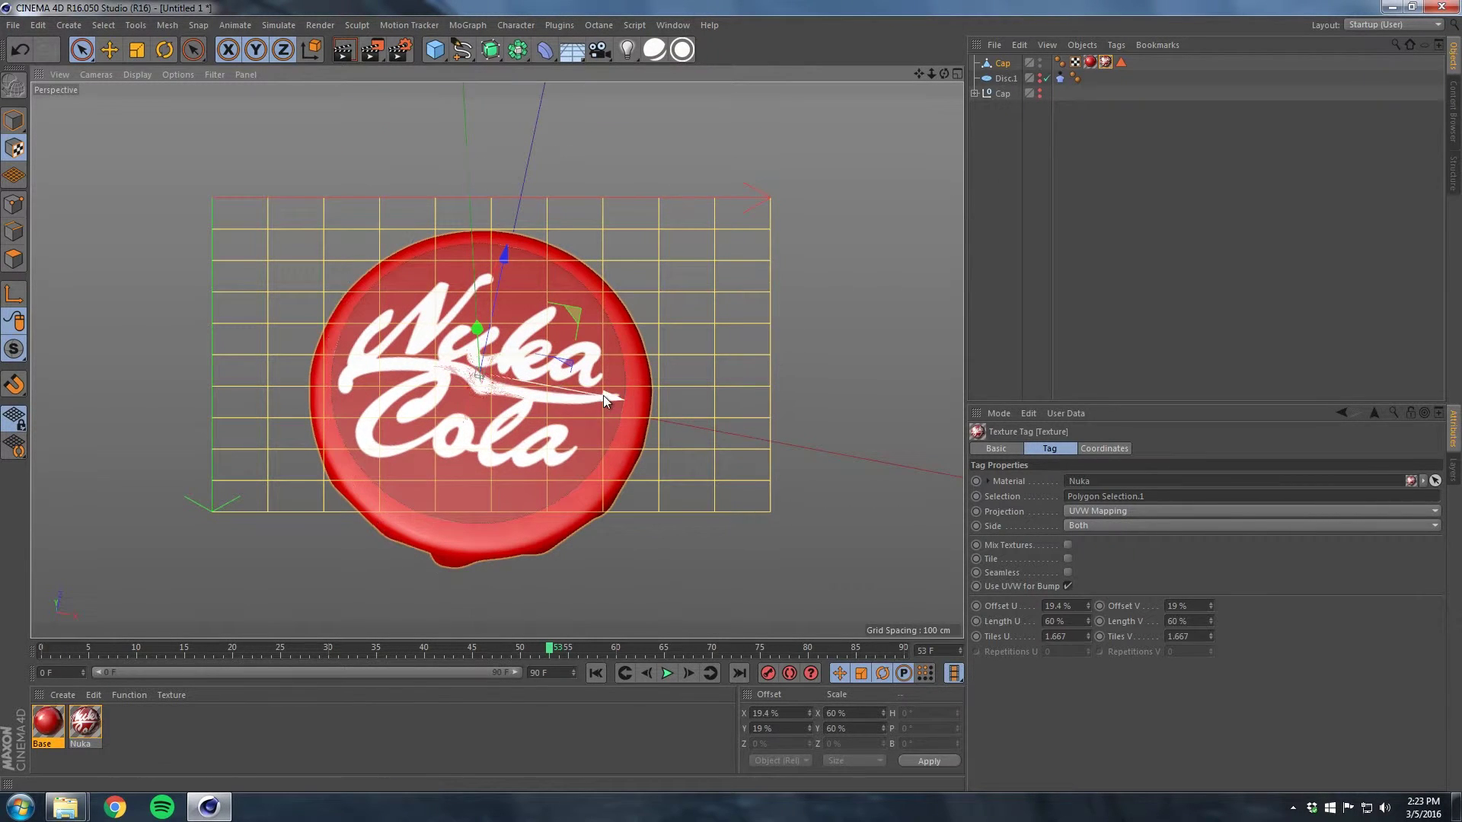
drag(603, 395, 445, 298)
click(14, 121)
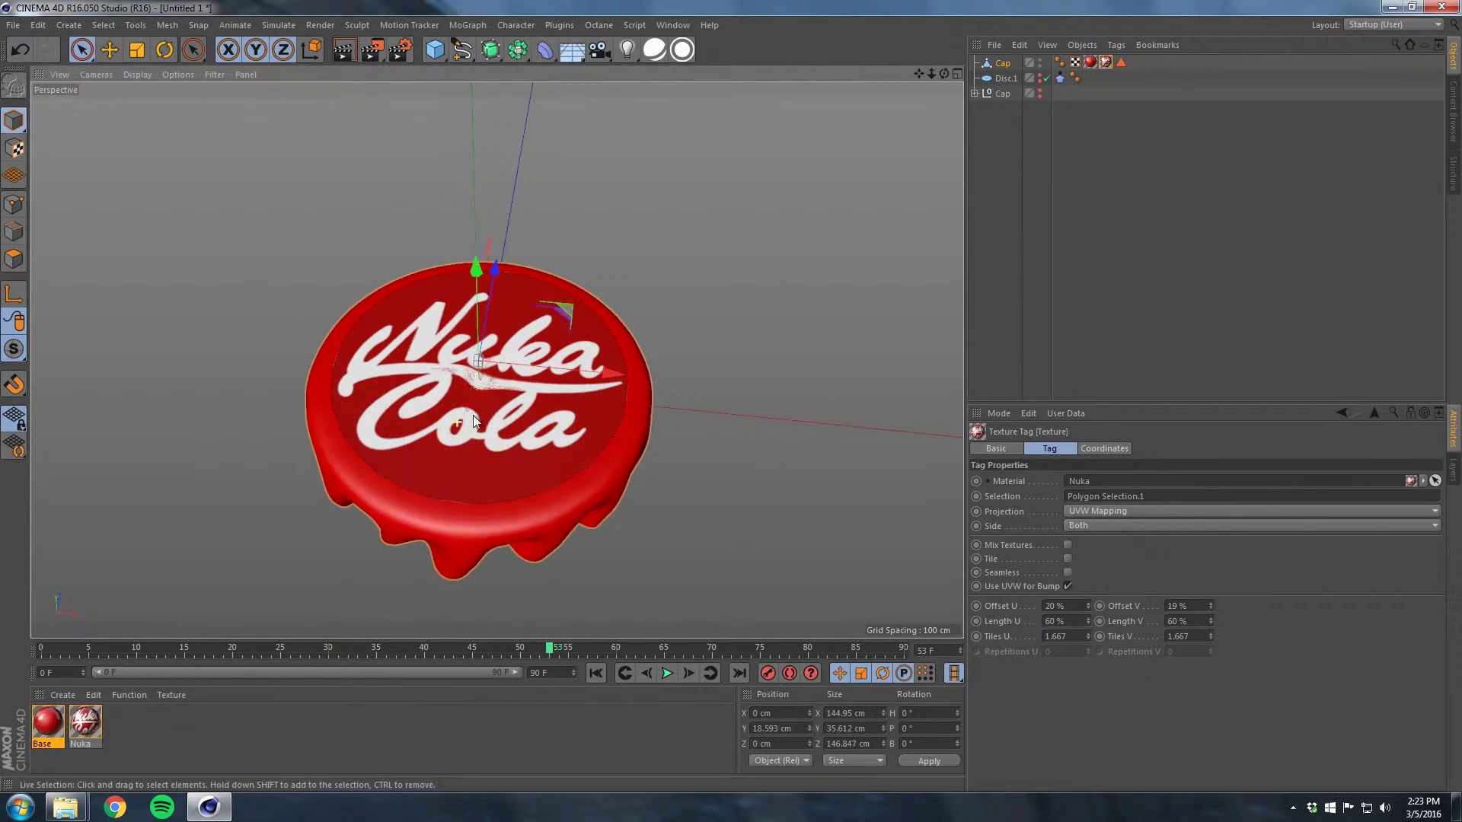
alt+drag(473, 414, 462, 383)
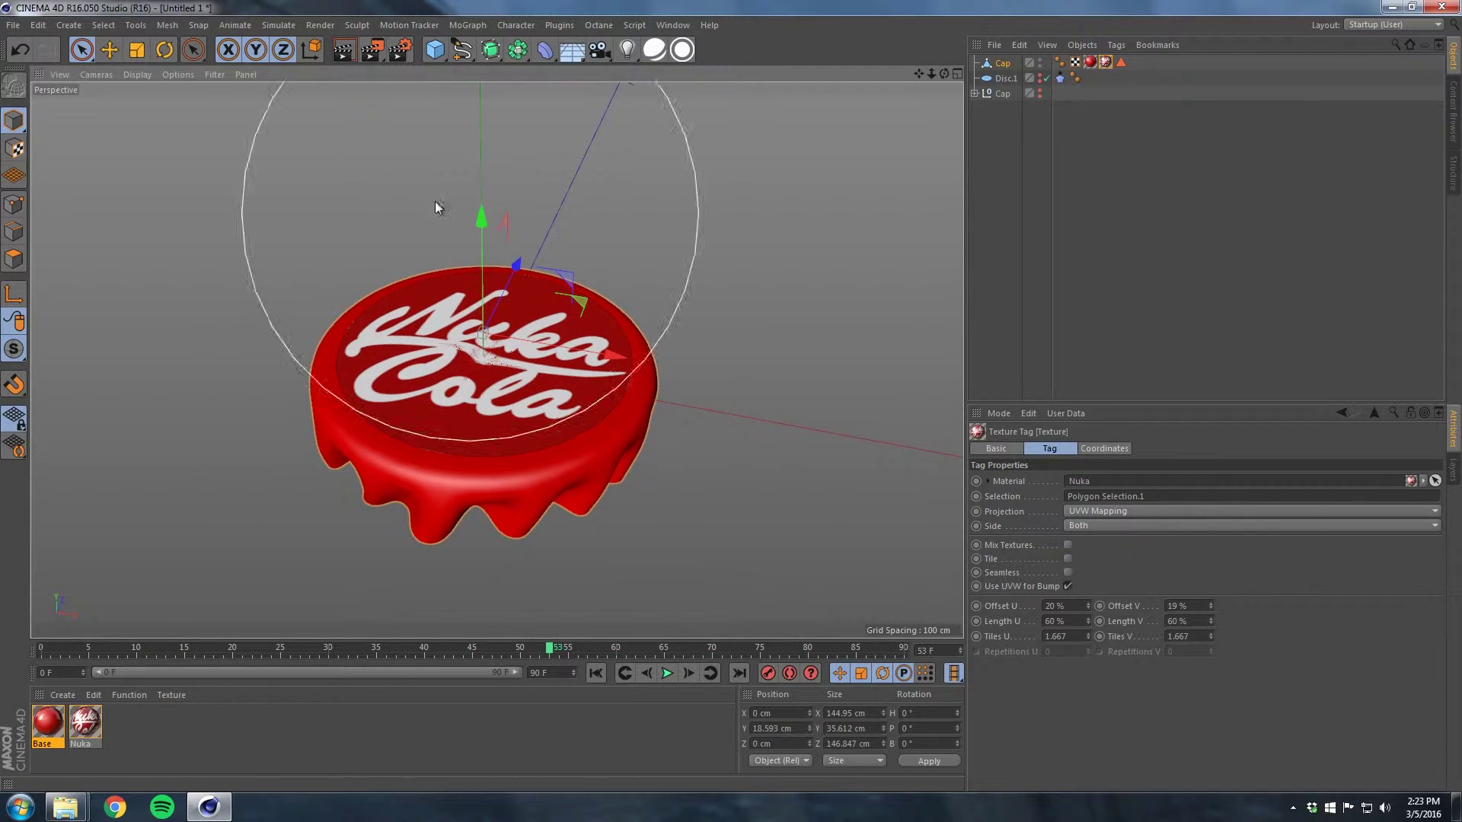
- Create a material named SKY with only Luminance on, textured with a city photo
double_click(179, 720)
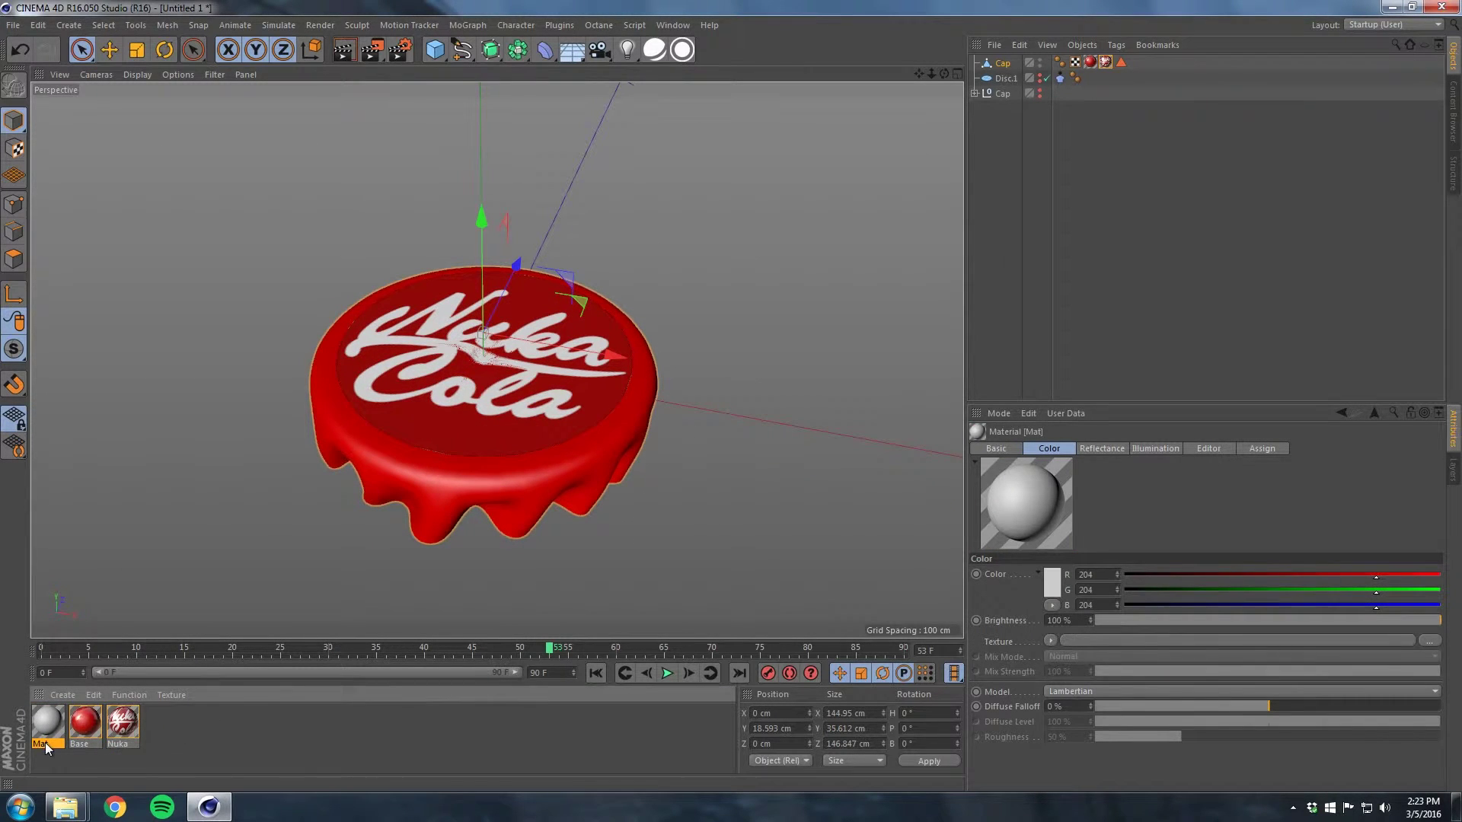
double_click(45, 744)
text(SKY)
key(Return)
double_click(50, 719)
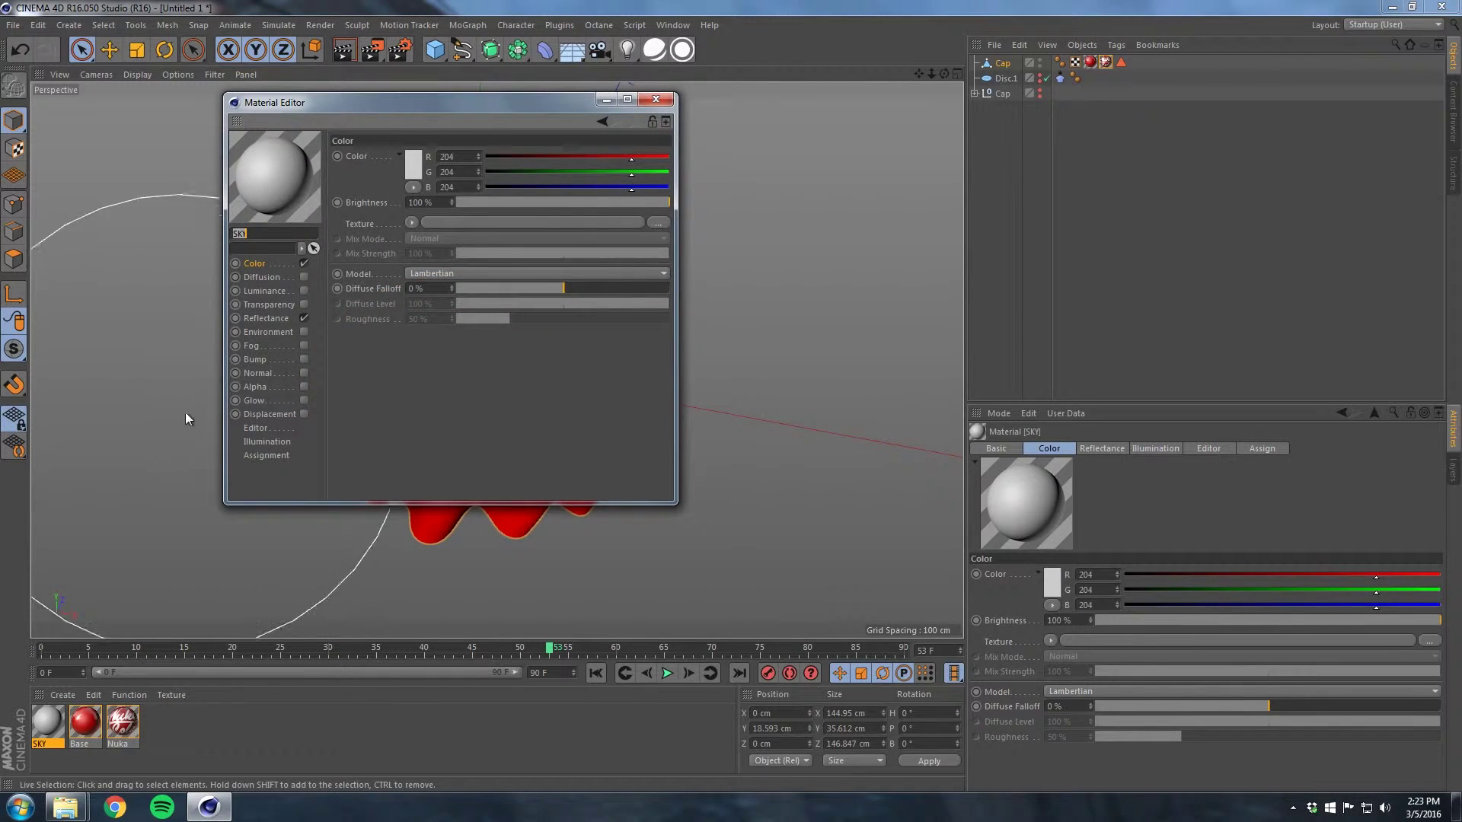
click(303, 264)
click(304, 317)
click(304, 291)
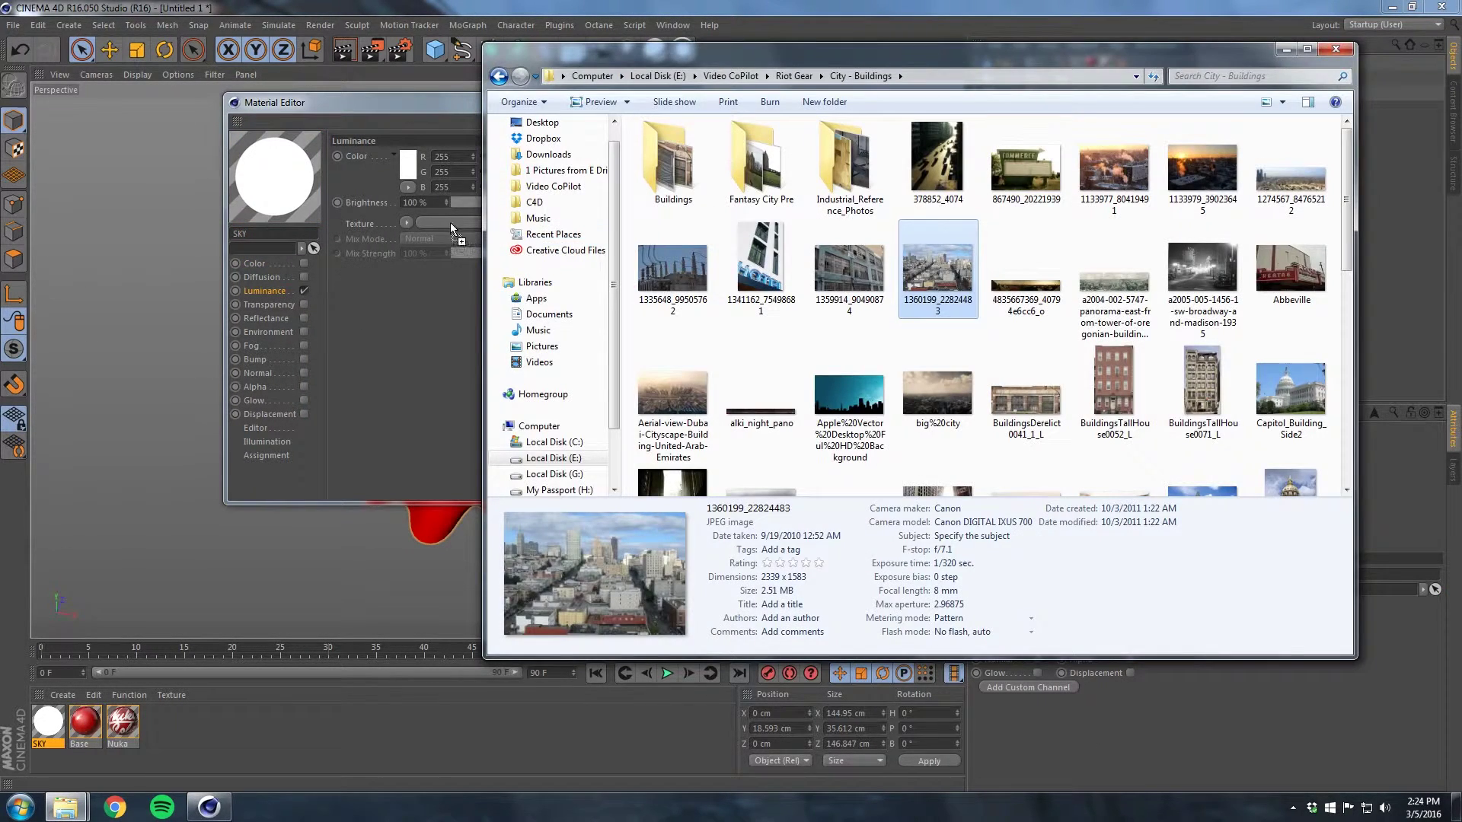
double_click(722, 415)
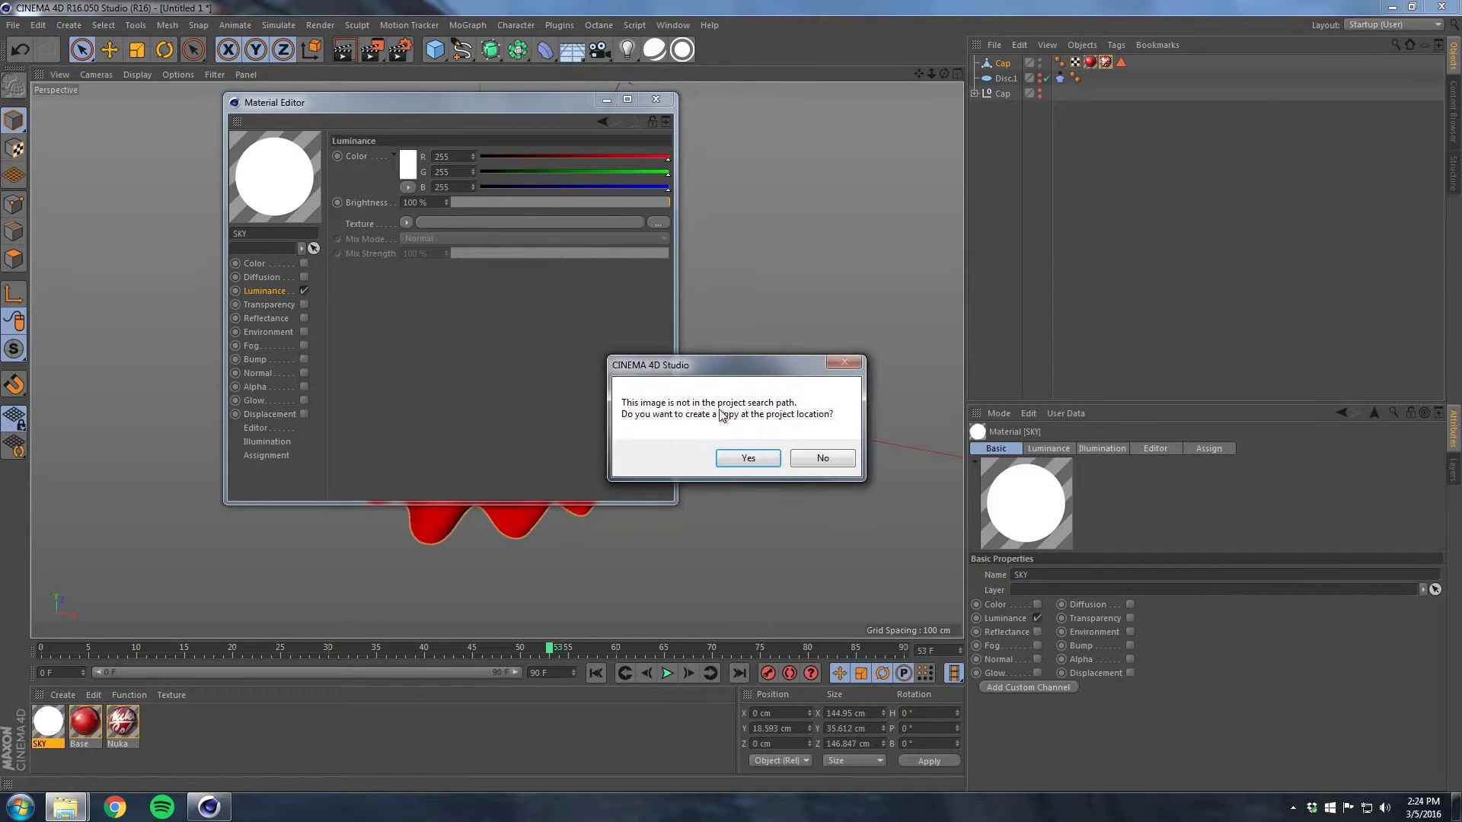
click(820, 459)
click(655, 100)
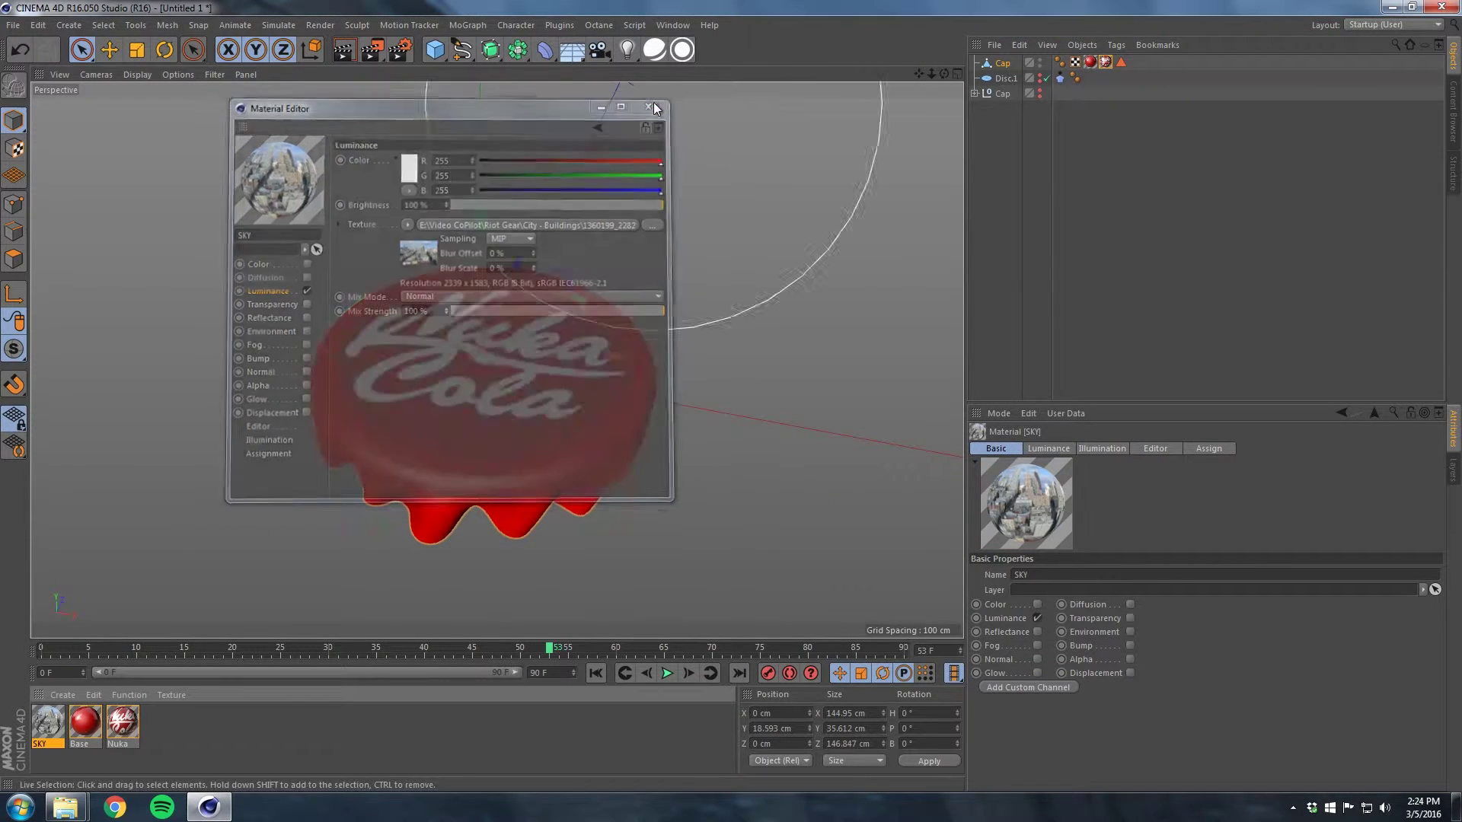
- Add a Sky object with SKY applied, hide it from the camera via a Compositing tag, and render
click(598, 52)
click(613, 86)
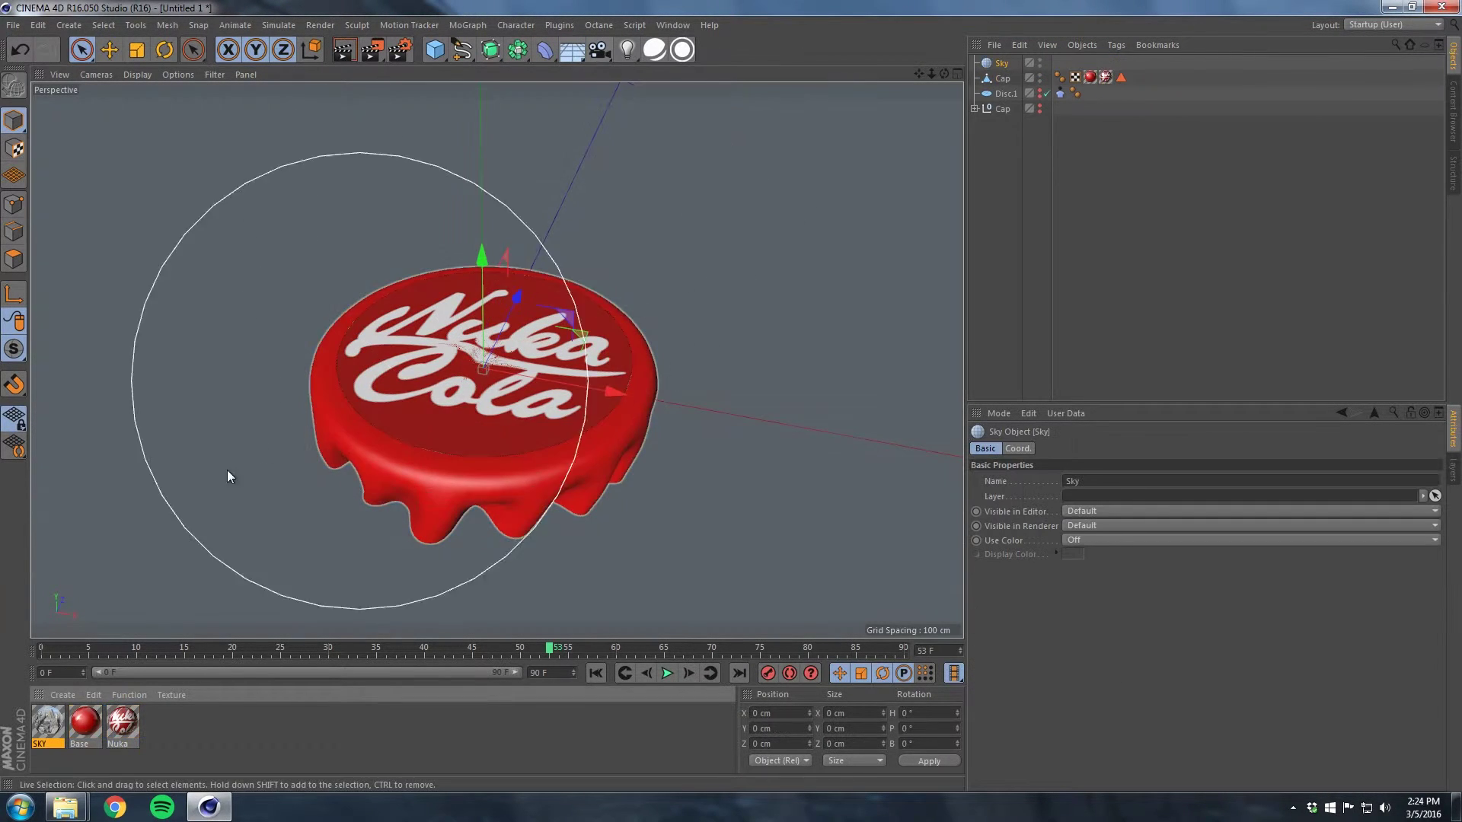
drag(982, 66, 989, 65)
right_click(989, 65)
mouse_move(1081, 74)
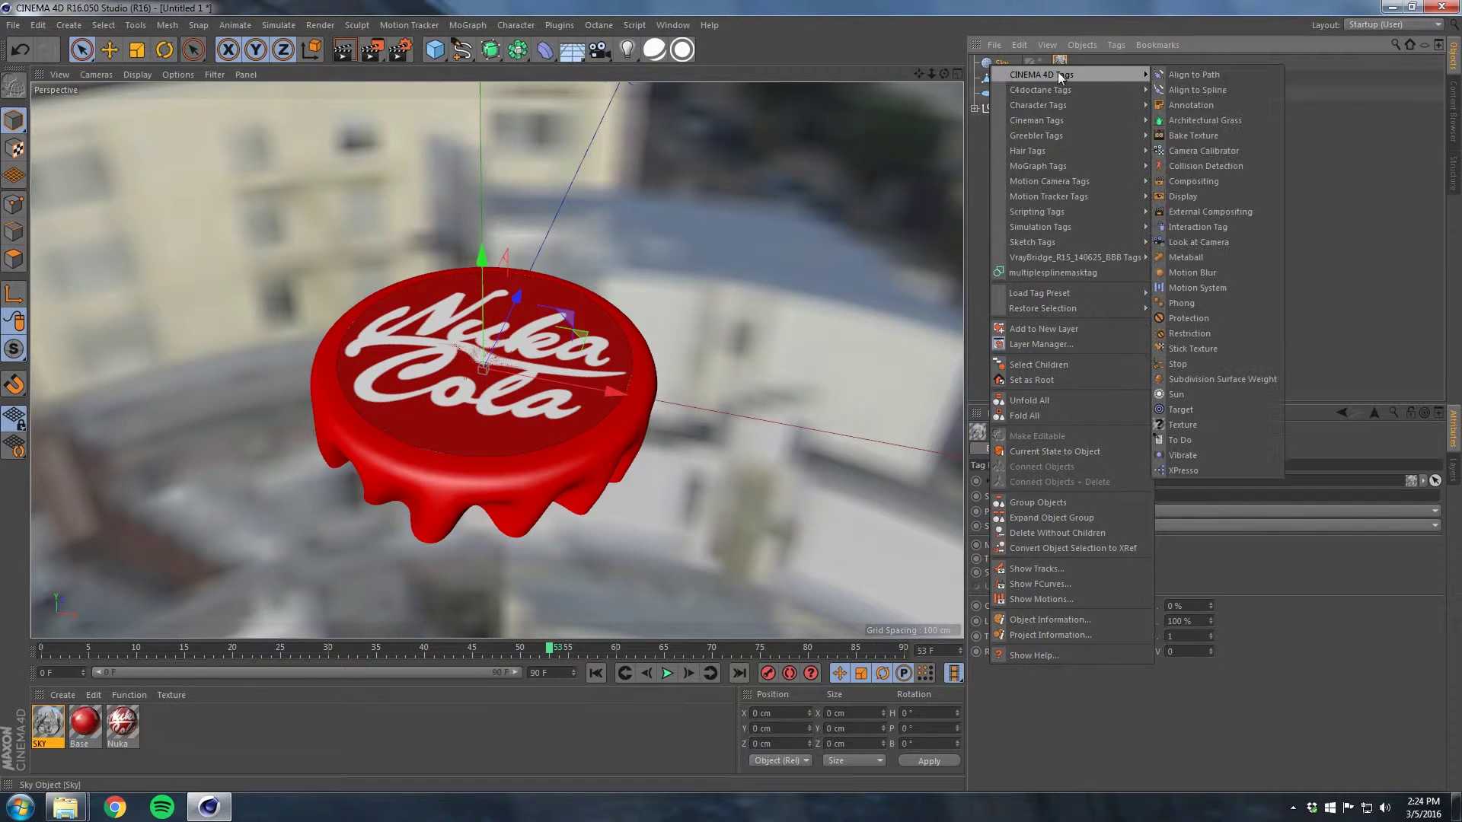
click(1176, 183)
click(1059, 526)
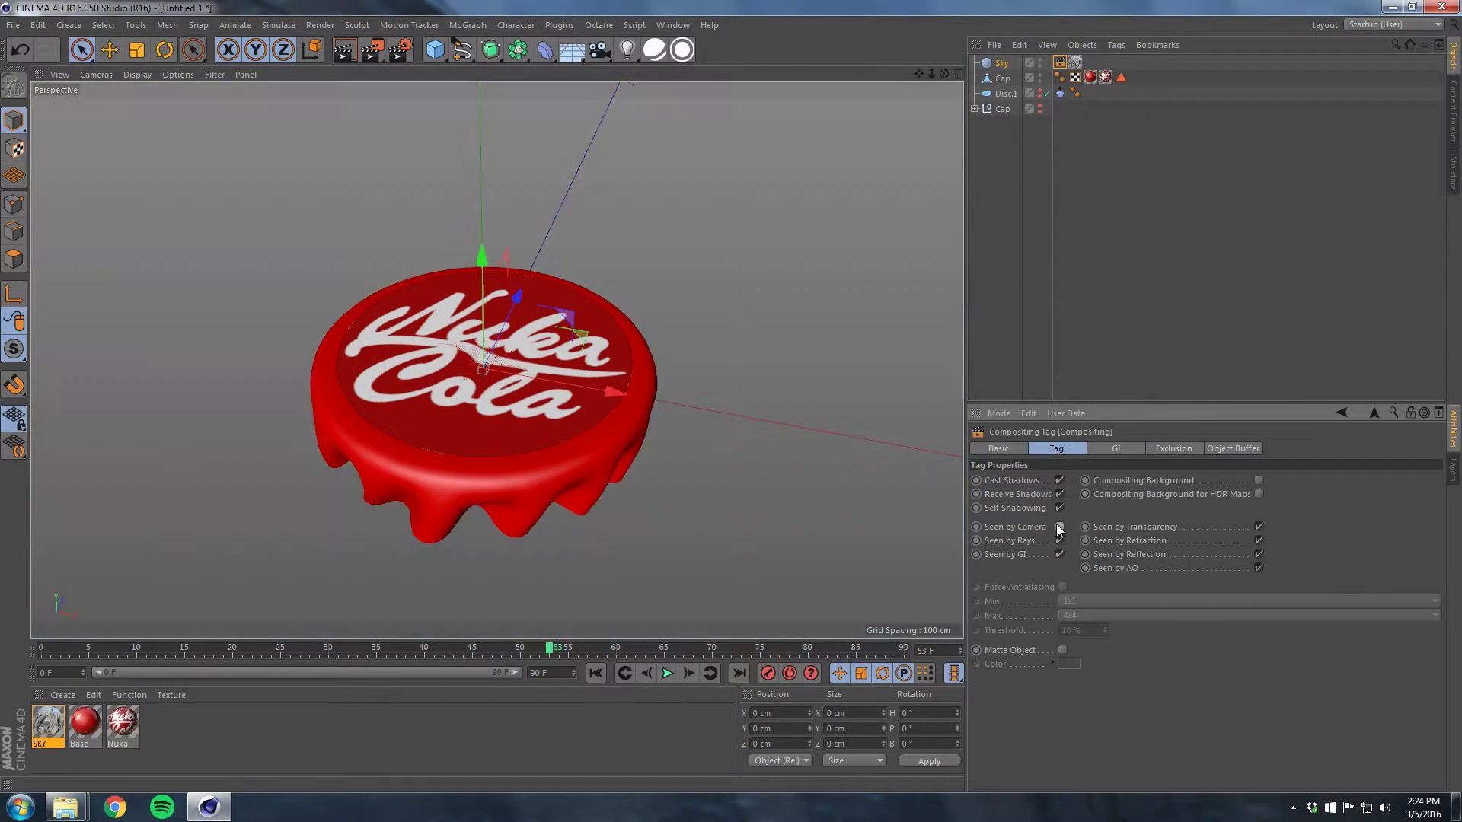
alt+drag(509, 419, 534, 418)
key(ctrl+r)
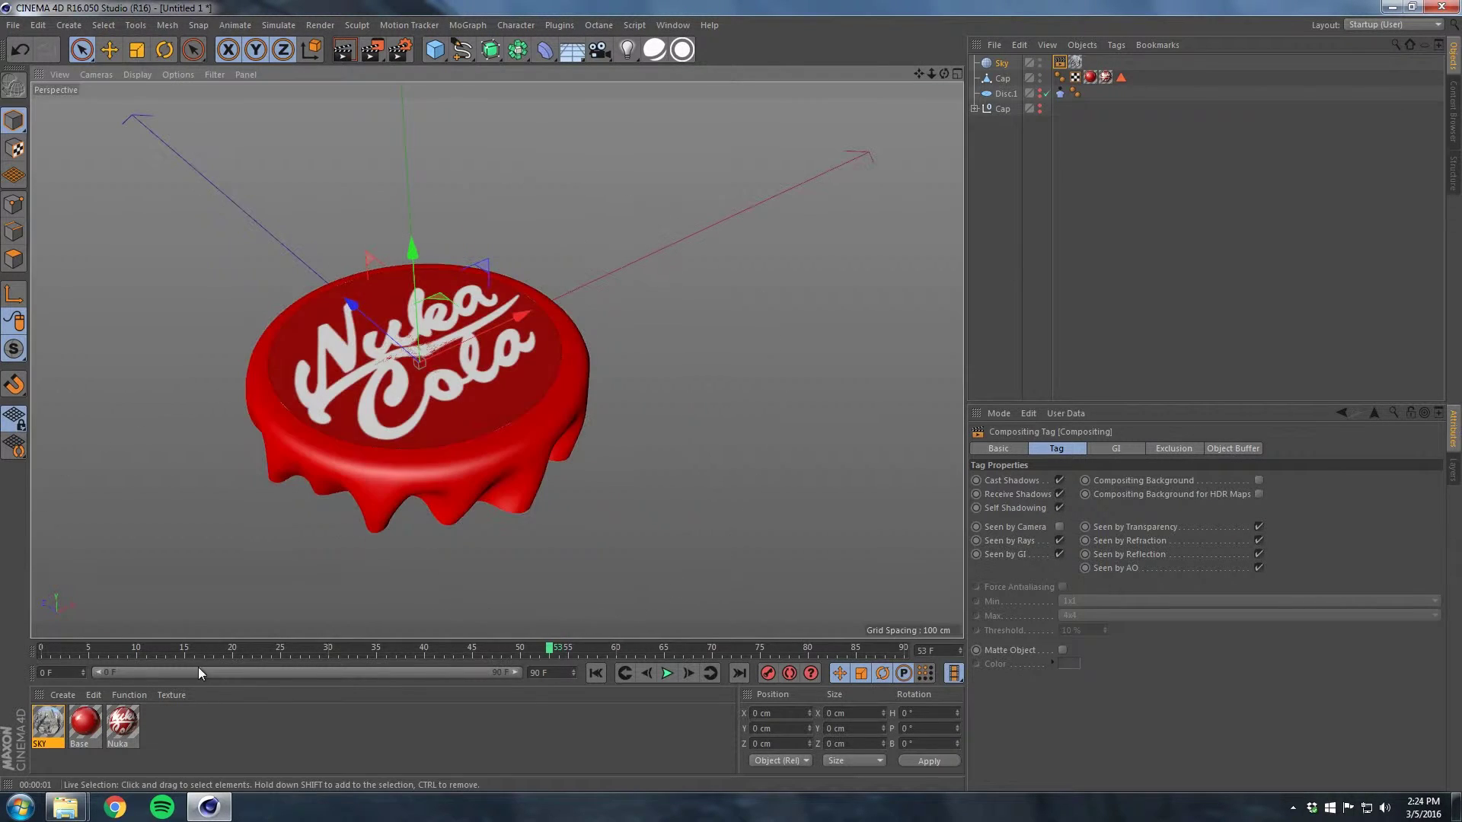
- Add a new material Mat with reflectance turned off, then bring up the BTLCP image folder
double_click(166, 732)
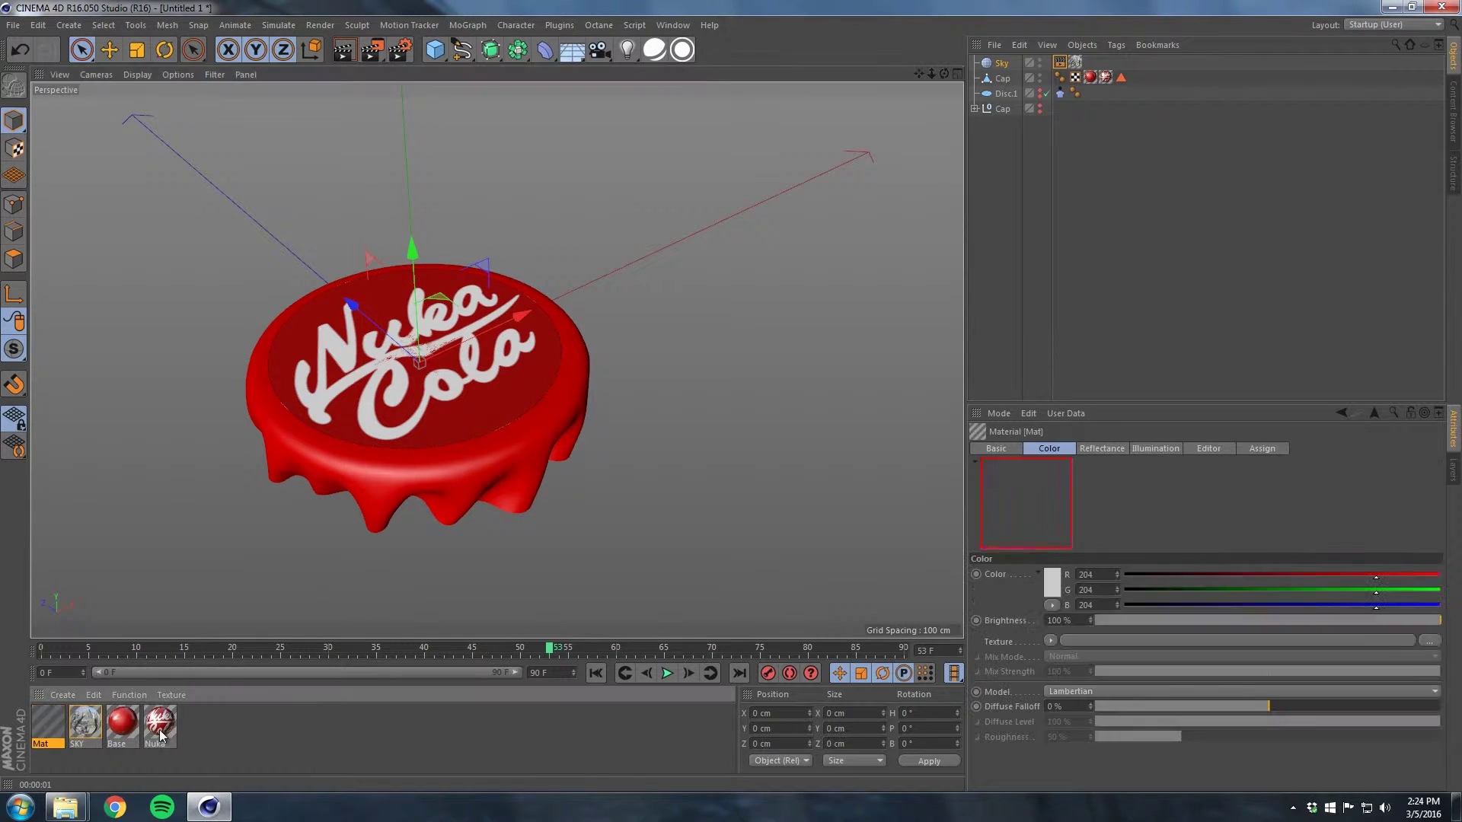
double_click(48, 725)
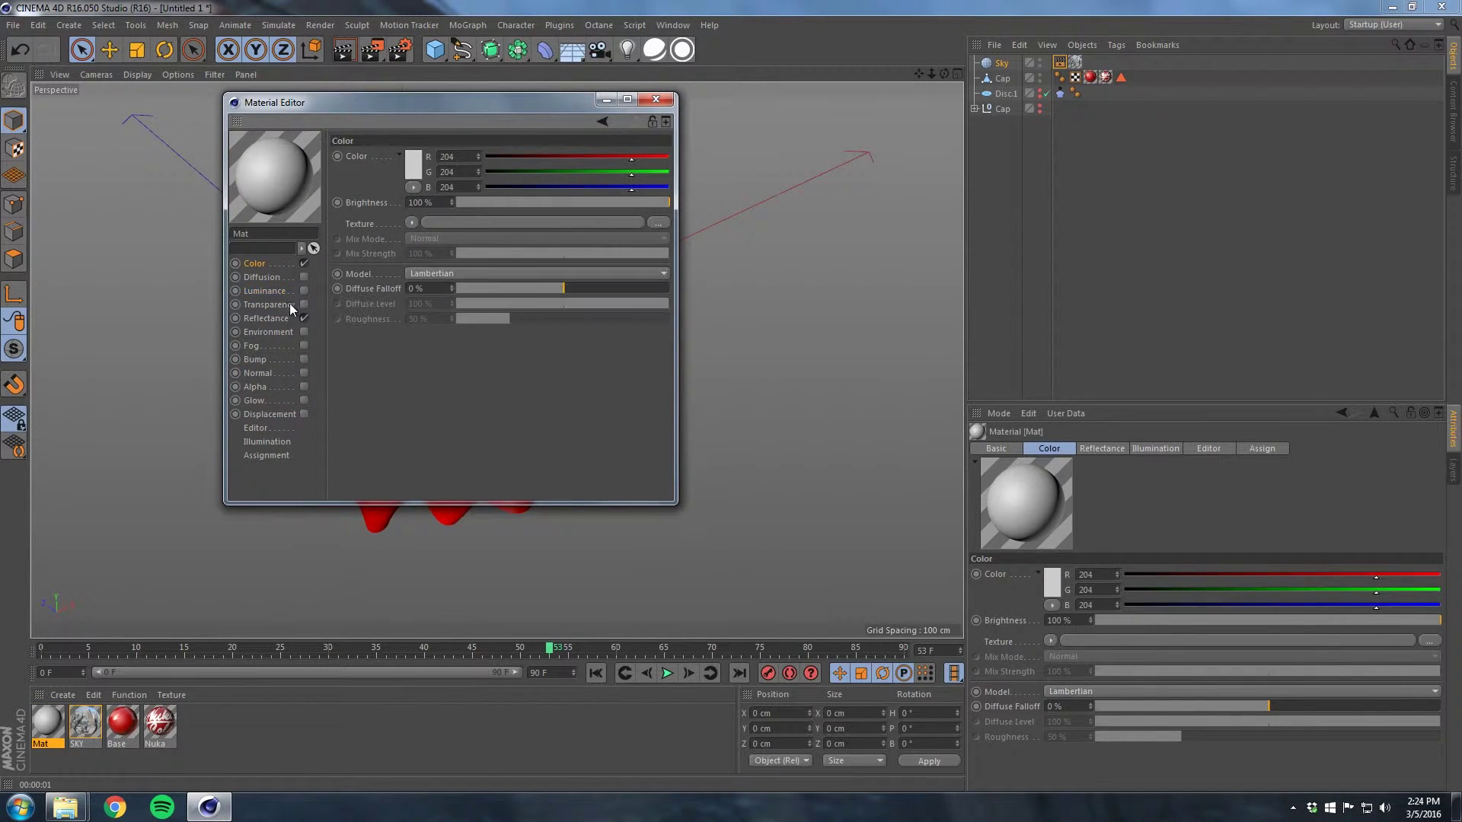
click(304, 318)
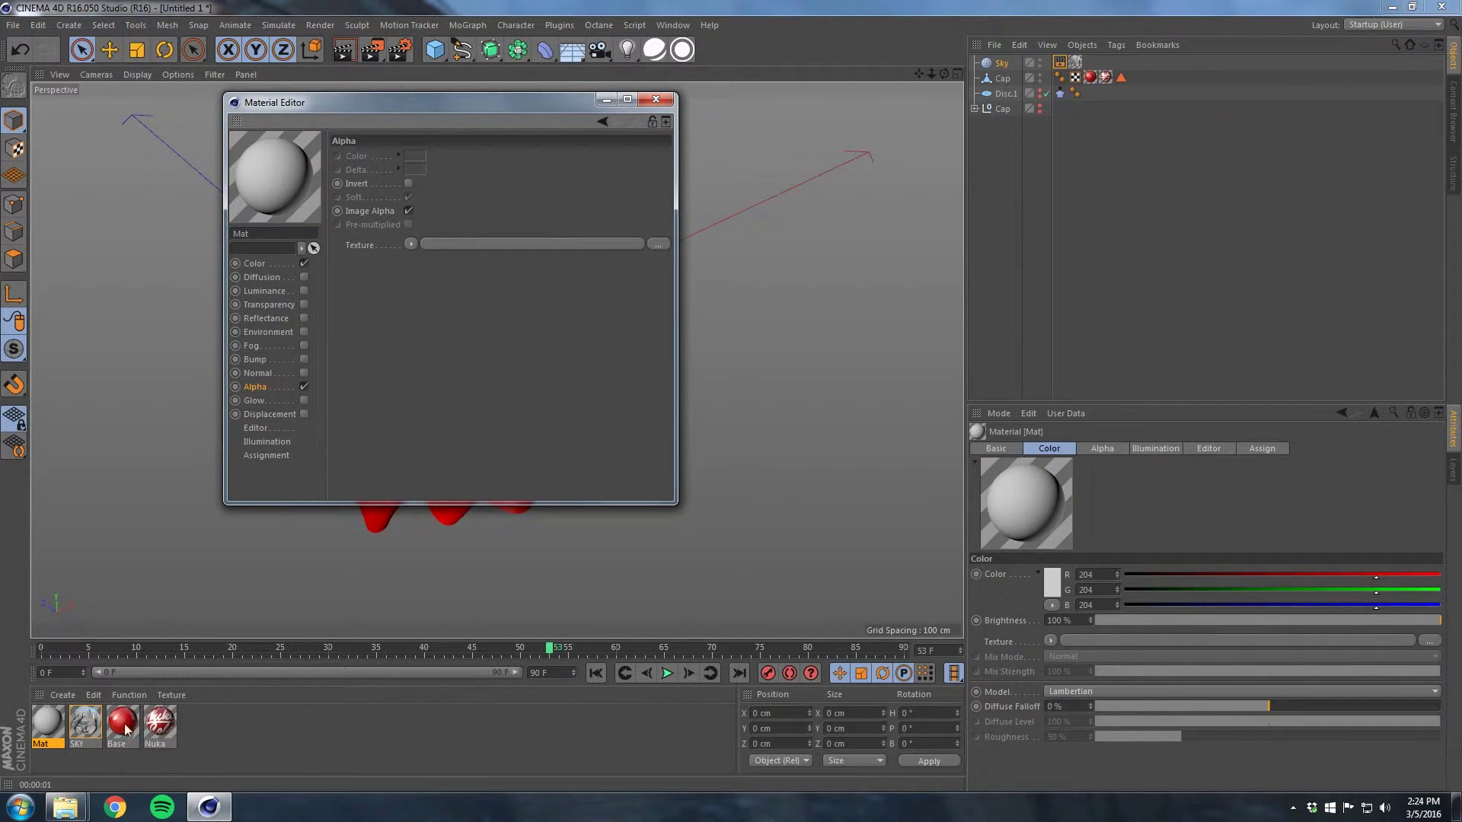
mouse_move(65, 807)
click(262, 723)
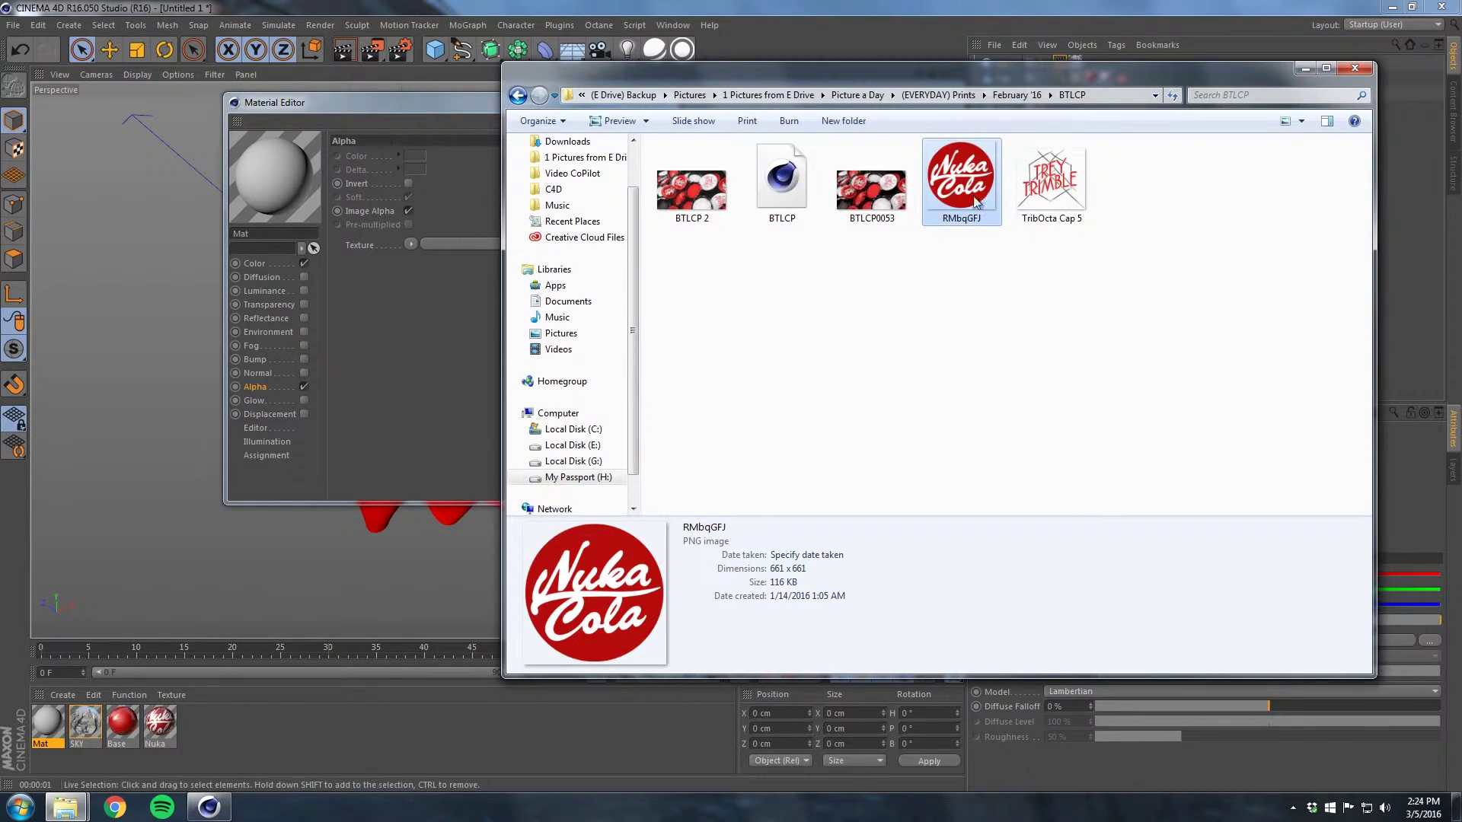
- Load Bottlecap Scratches 2 from The Bottle Cap folder into Mat's Alpha texture
key(alt+Left)
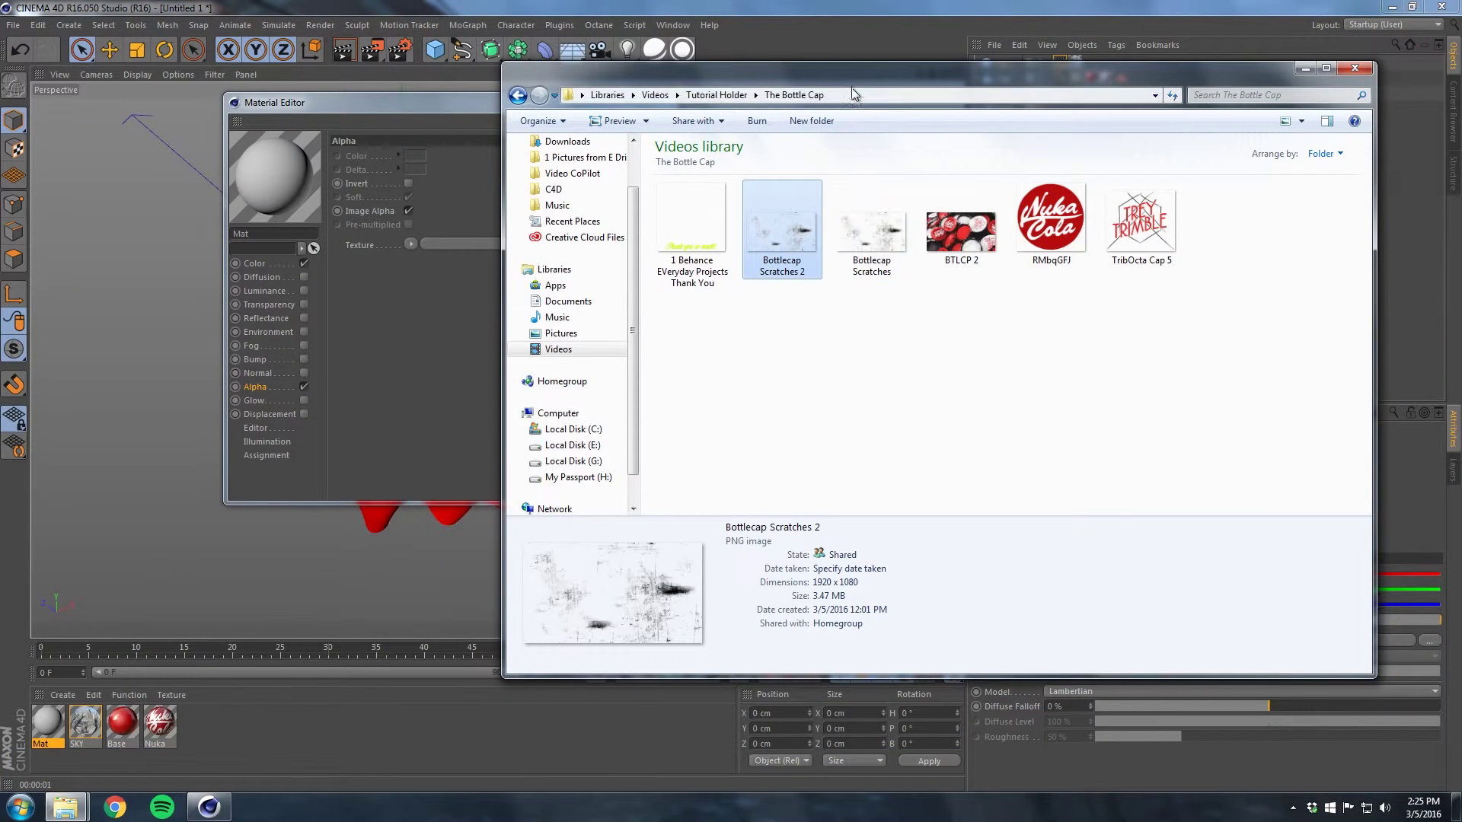
drag(852, 94, 956, 96)
drag(881, 238, 520, 248)
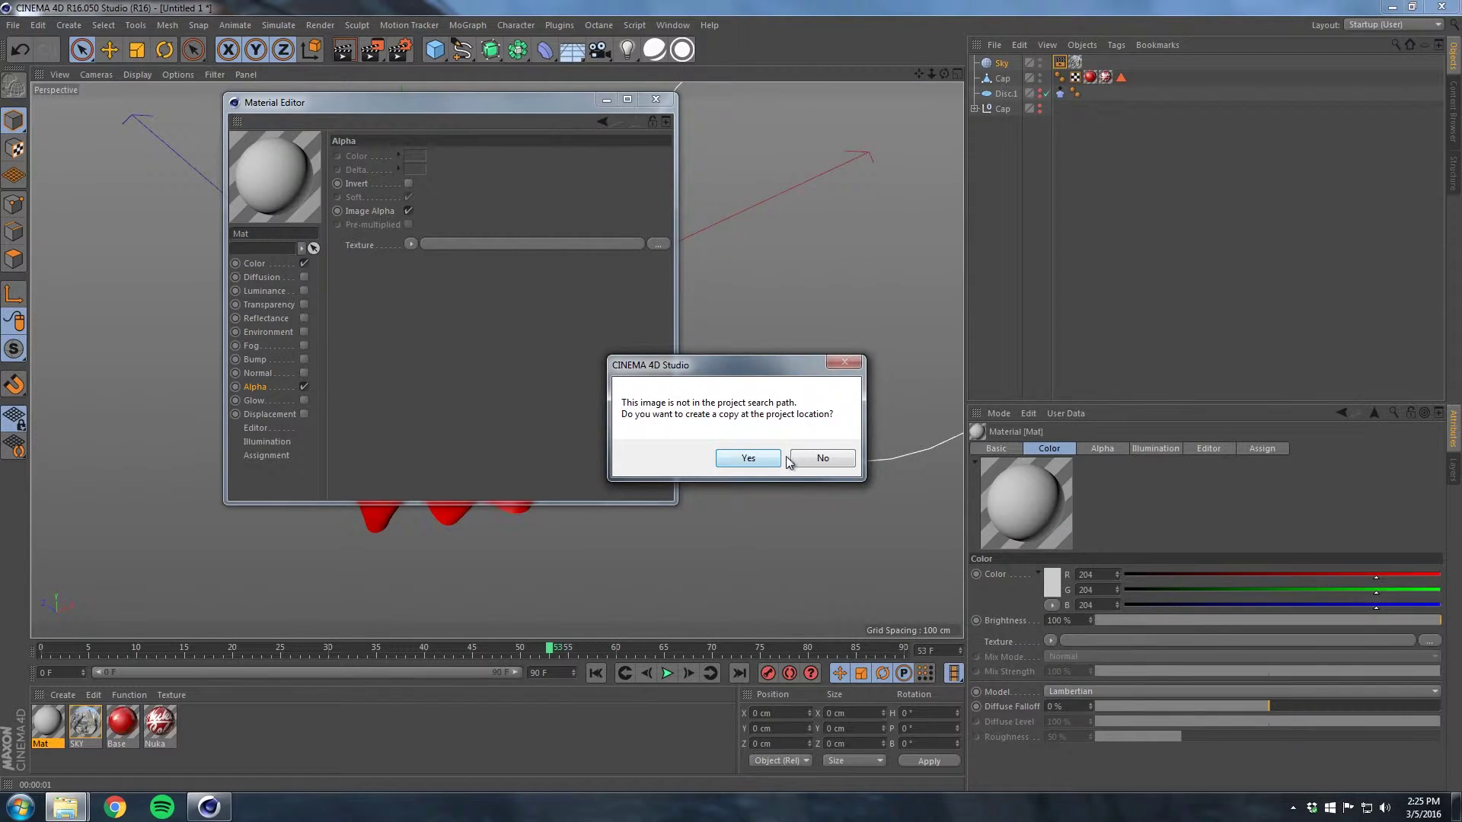
click(748, 456)
- Make Mat's colour near-black (RGB 6,6,6) and apply it to the Cap
click(281, 265)
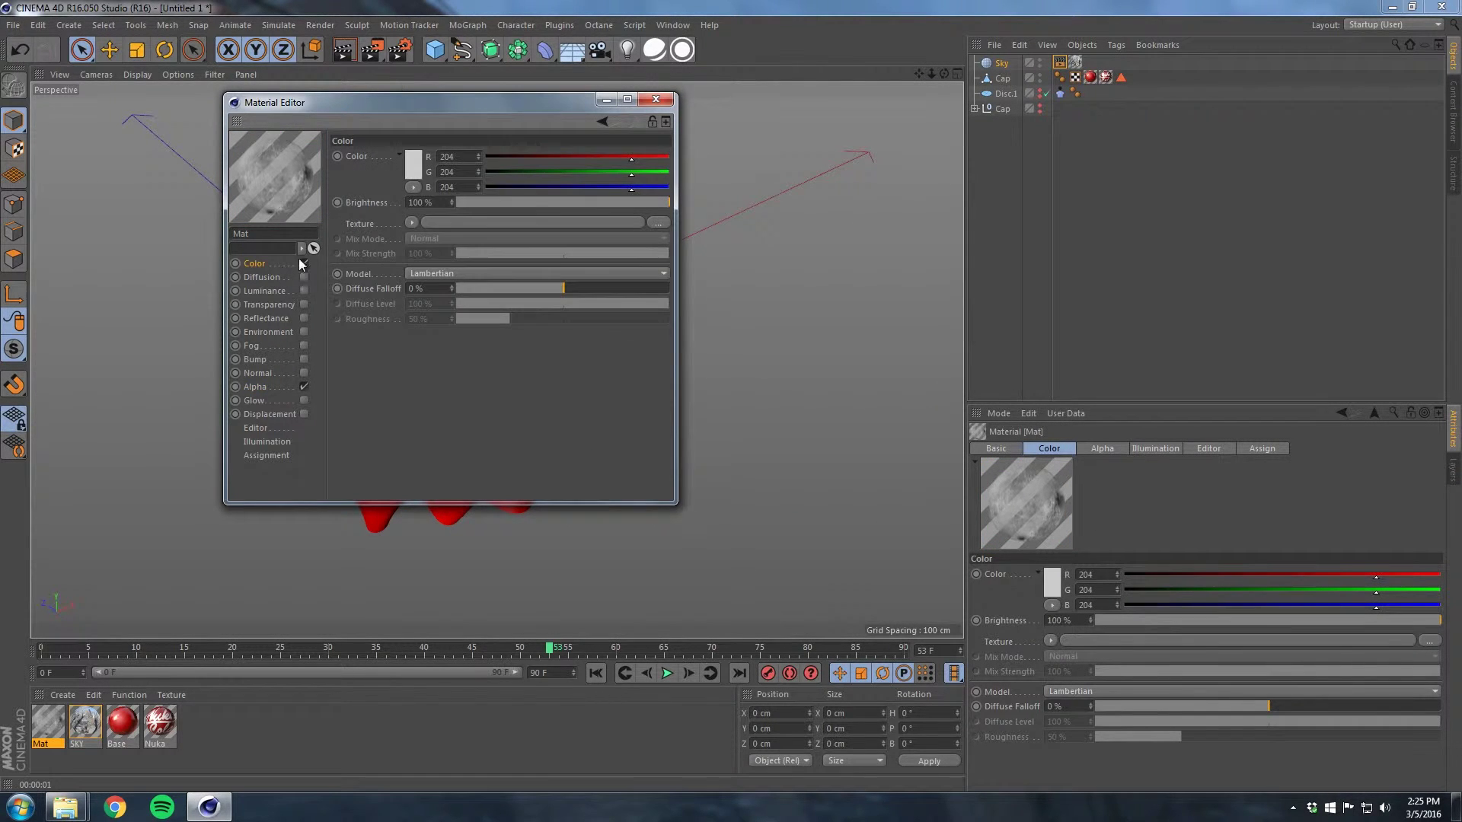
click(489, 157)
click(491, 172)
click(490, 187)
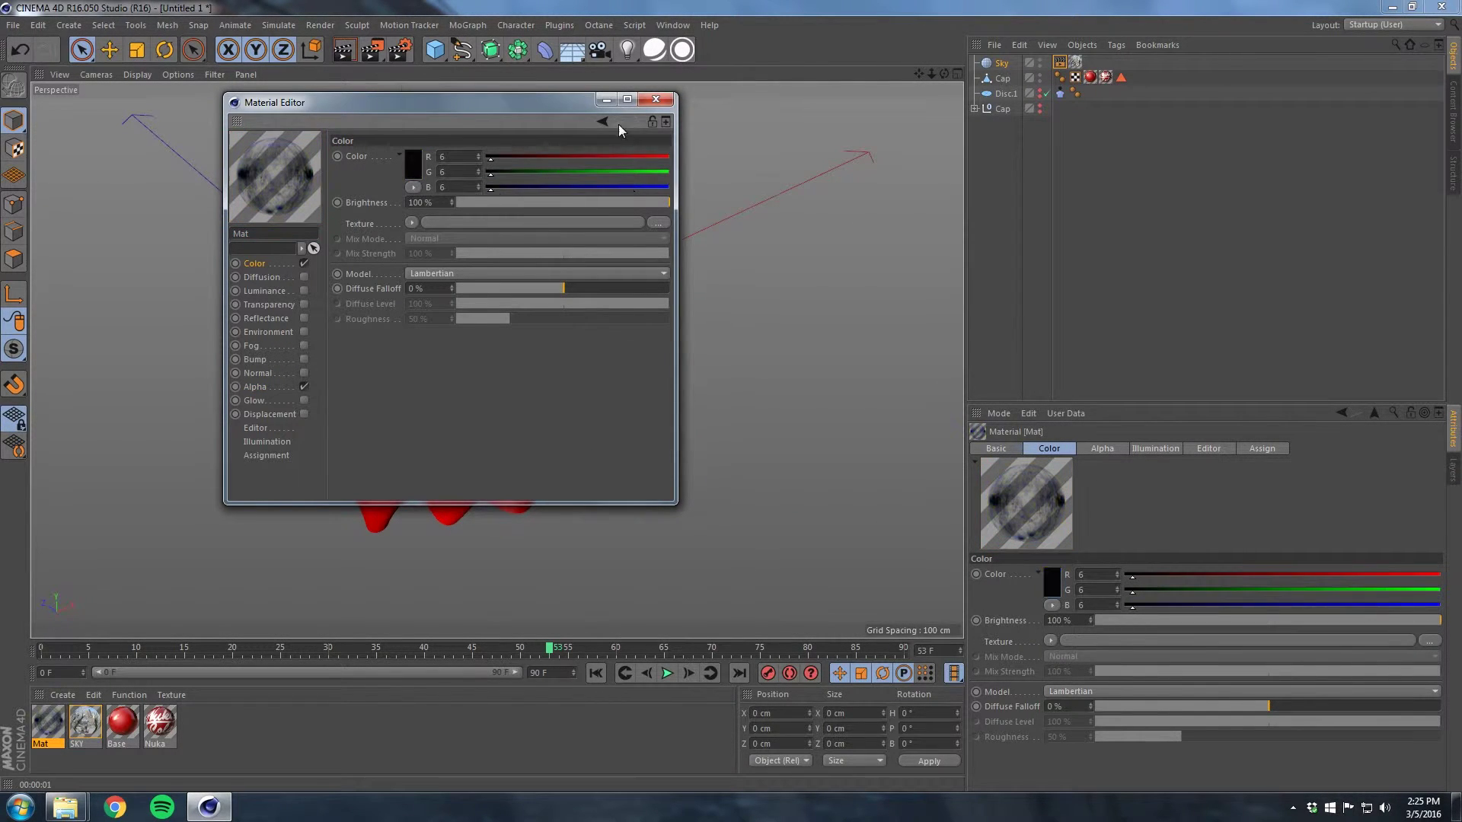
click(656, 100)
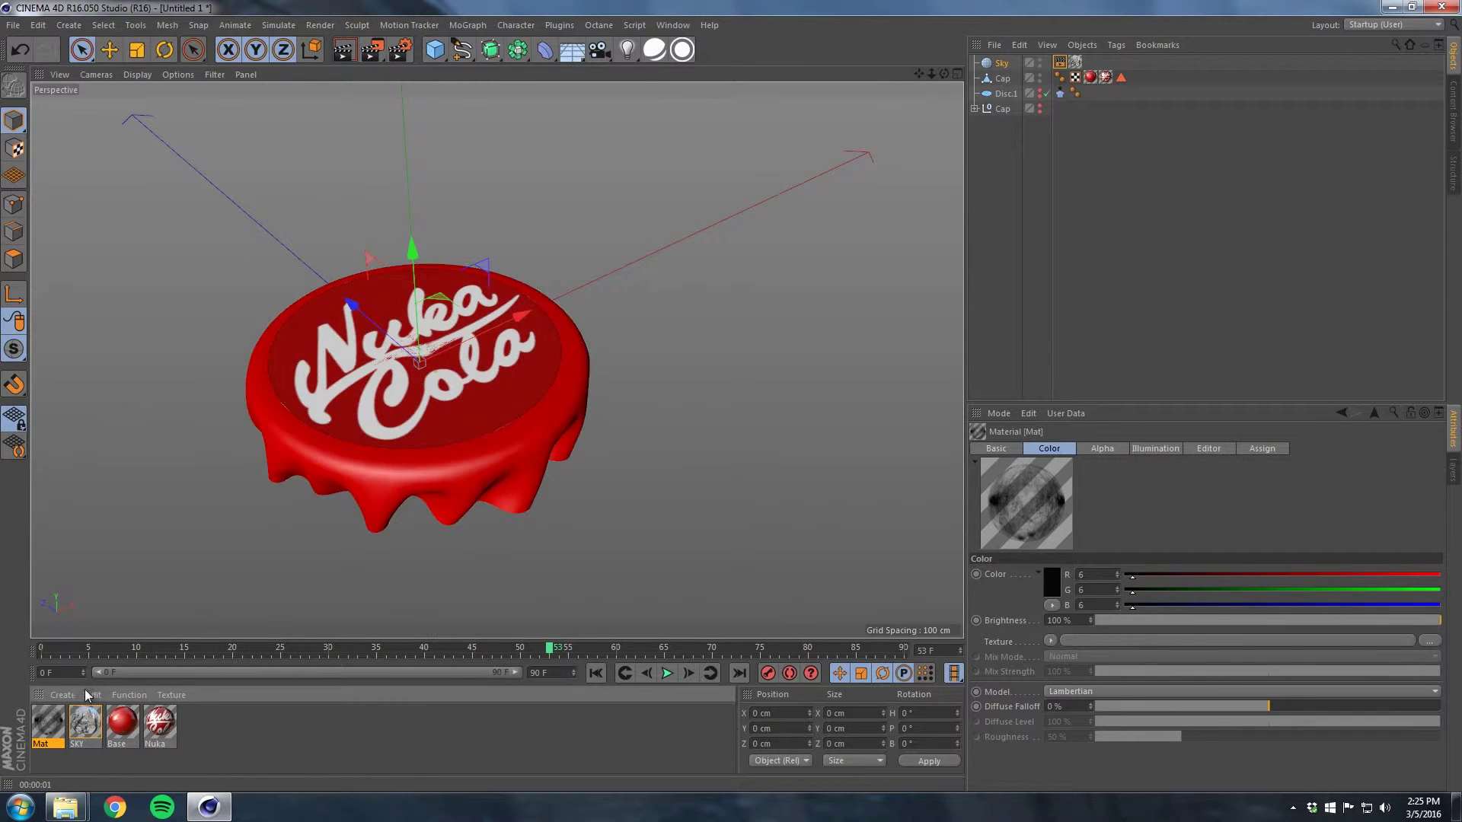
drag(1005, 83, 1004, 81)
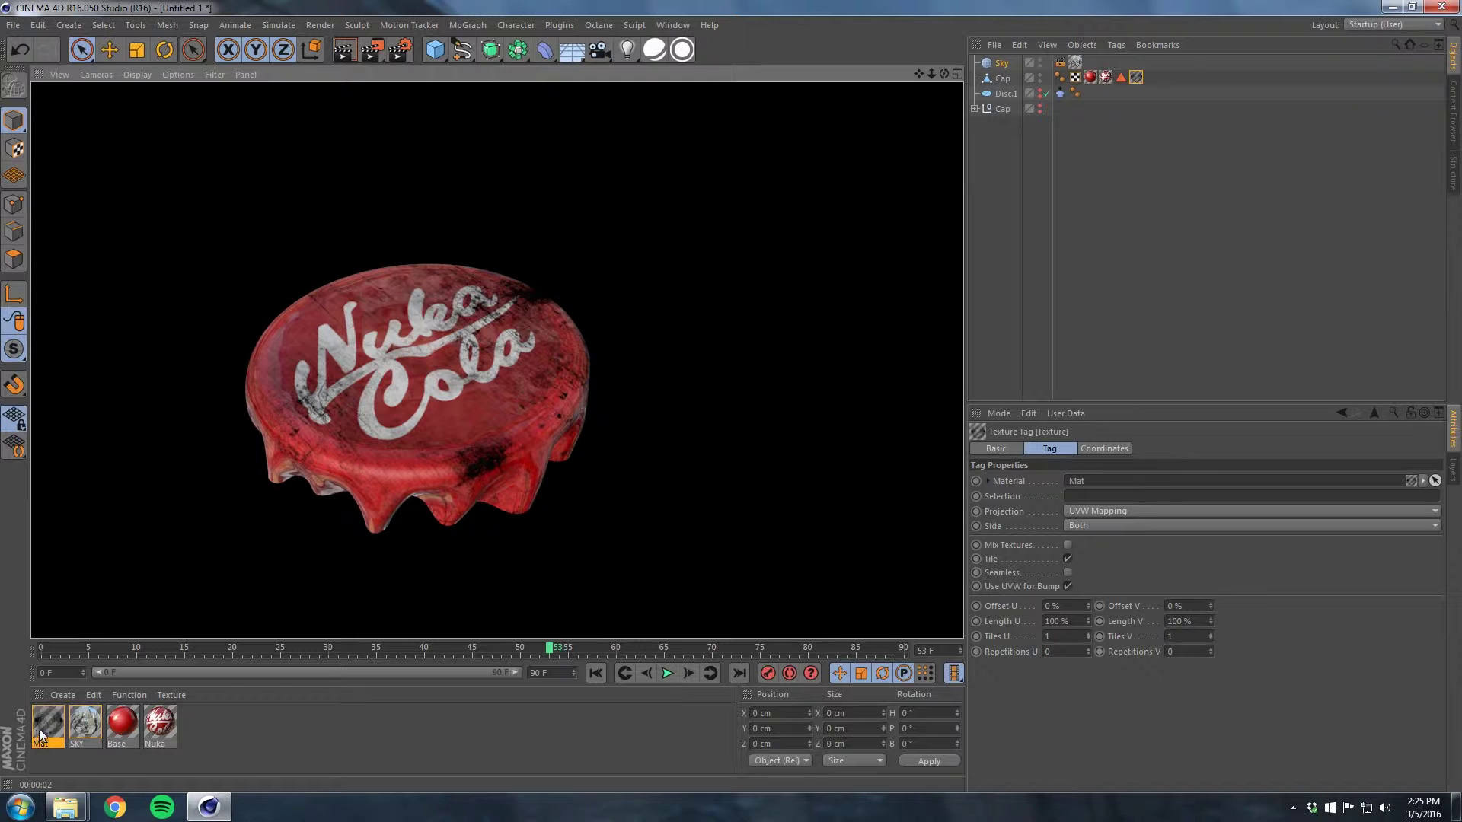
- Enable bump on the Base material using the Bottlecap Scratches 2 image
double_click(134, 722)
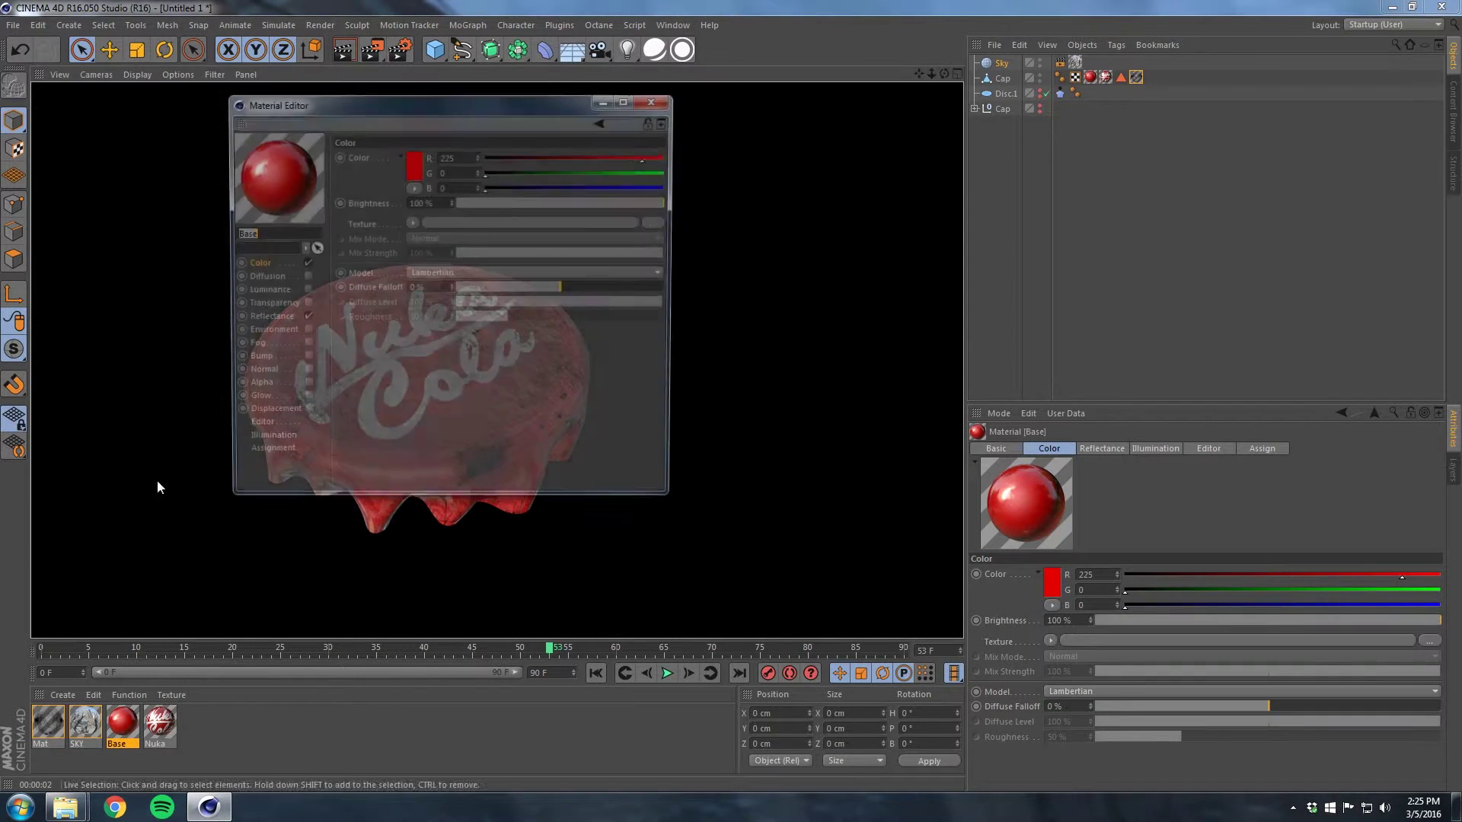
click(300, 359)
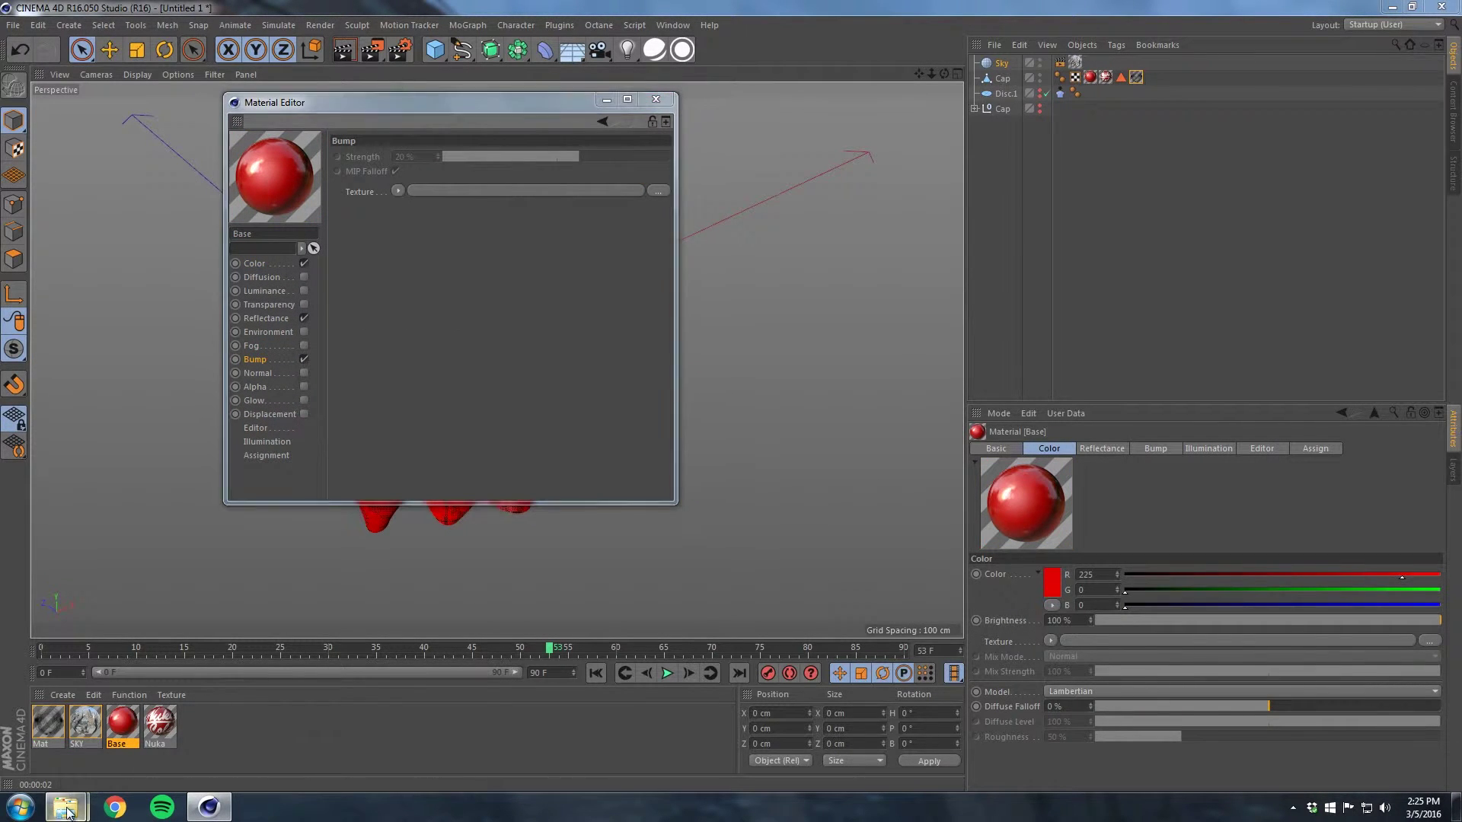
mouse_move(65, 805)
click(190, 727)
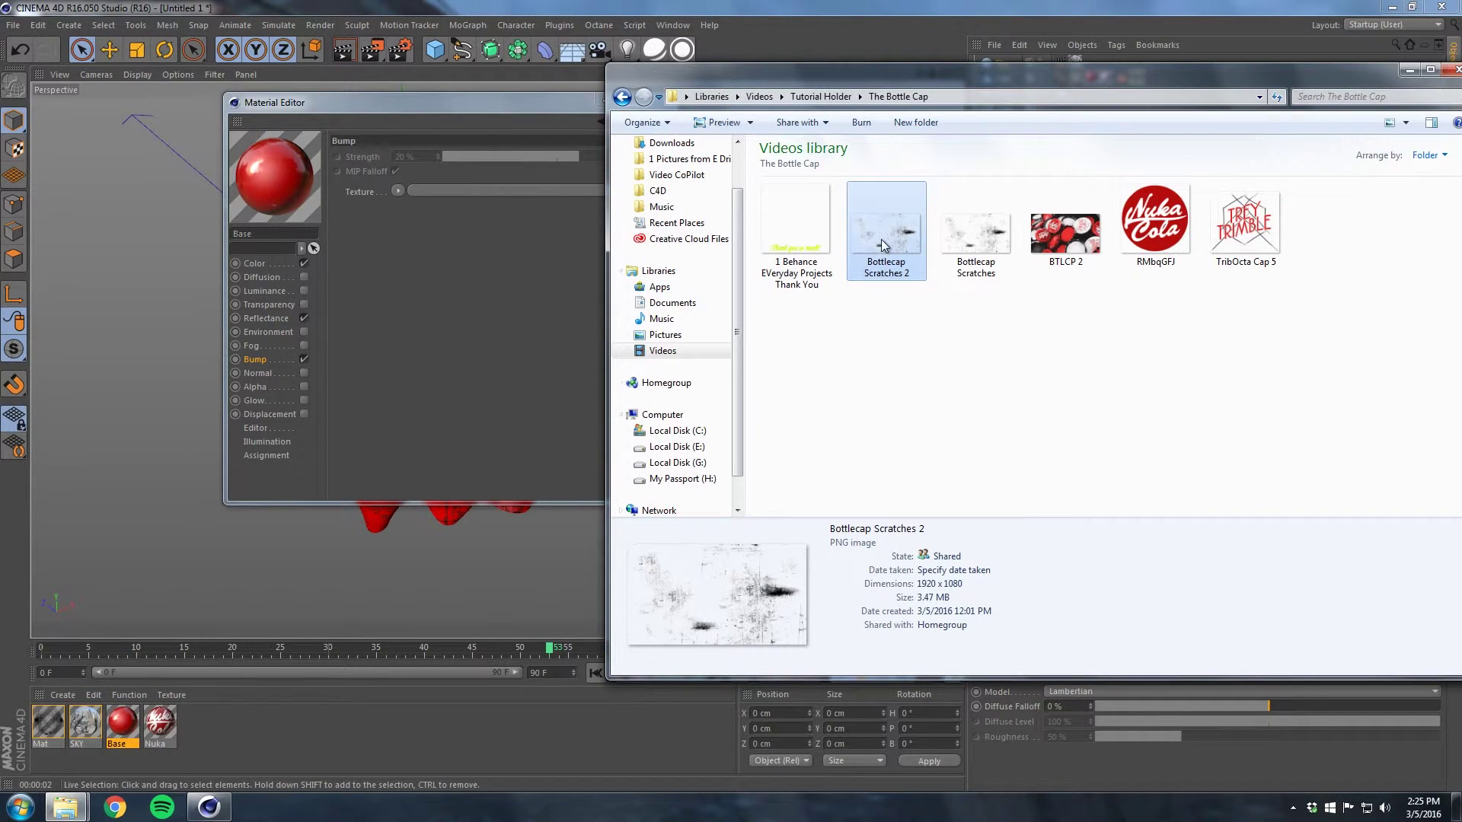
drag(886, 229, 562, 191)
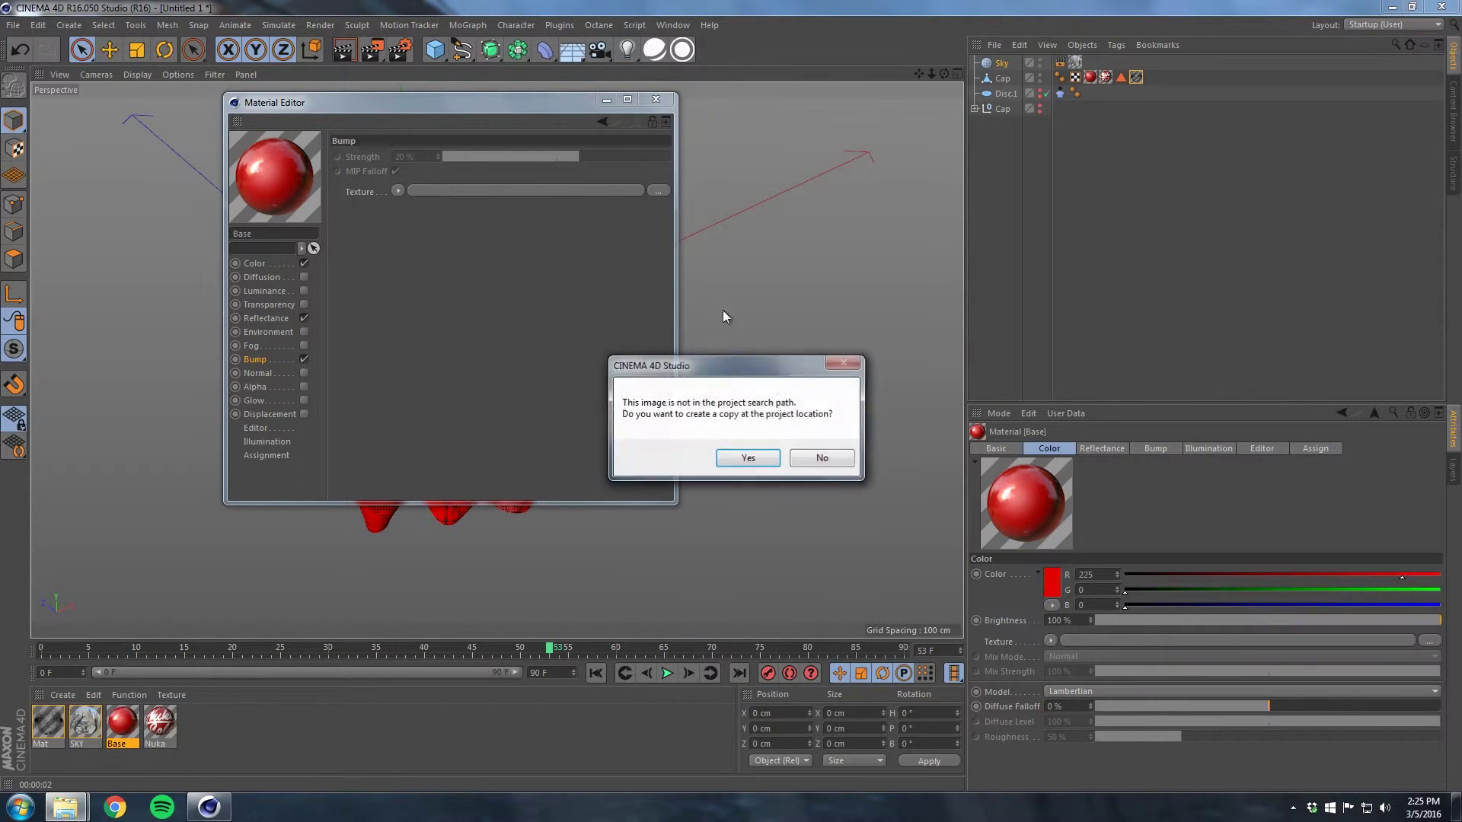
click(808, 455)
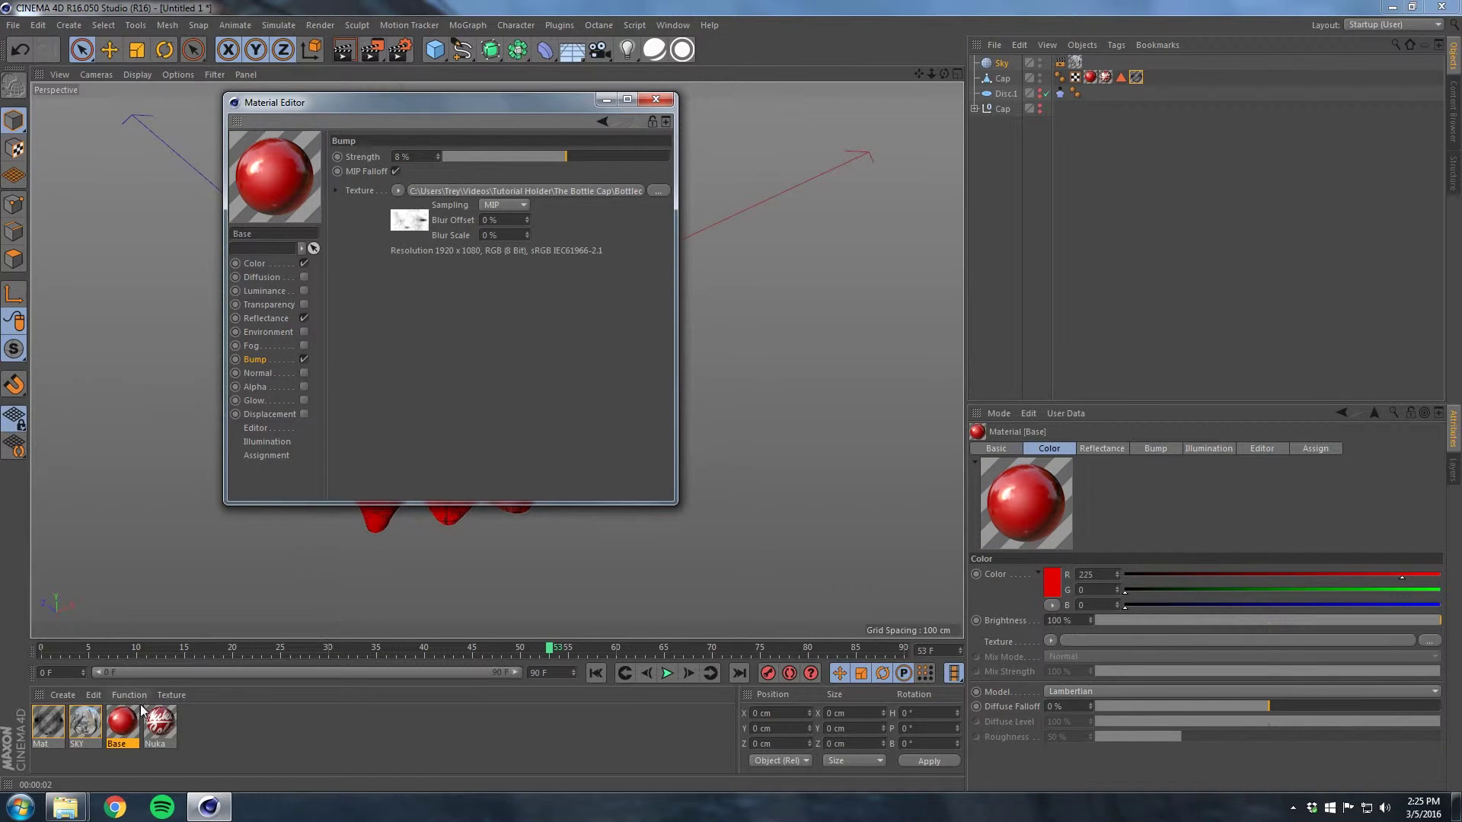
- Give the Nuka material a Bottlecap Scratches 2 bump at 8% strength, then reselect the Cap
click(159, 724)
click(303, 360)
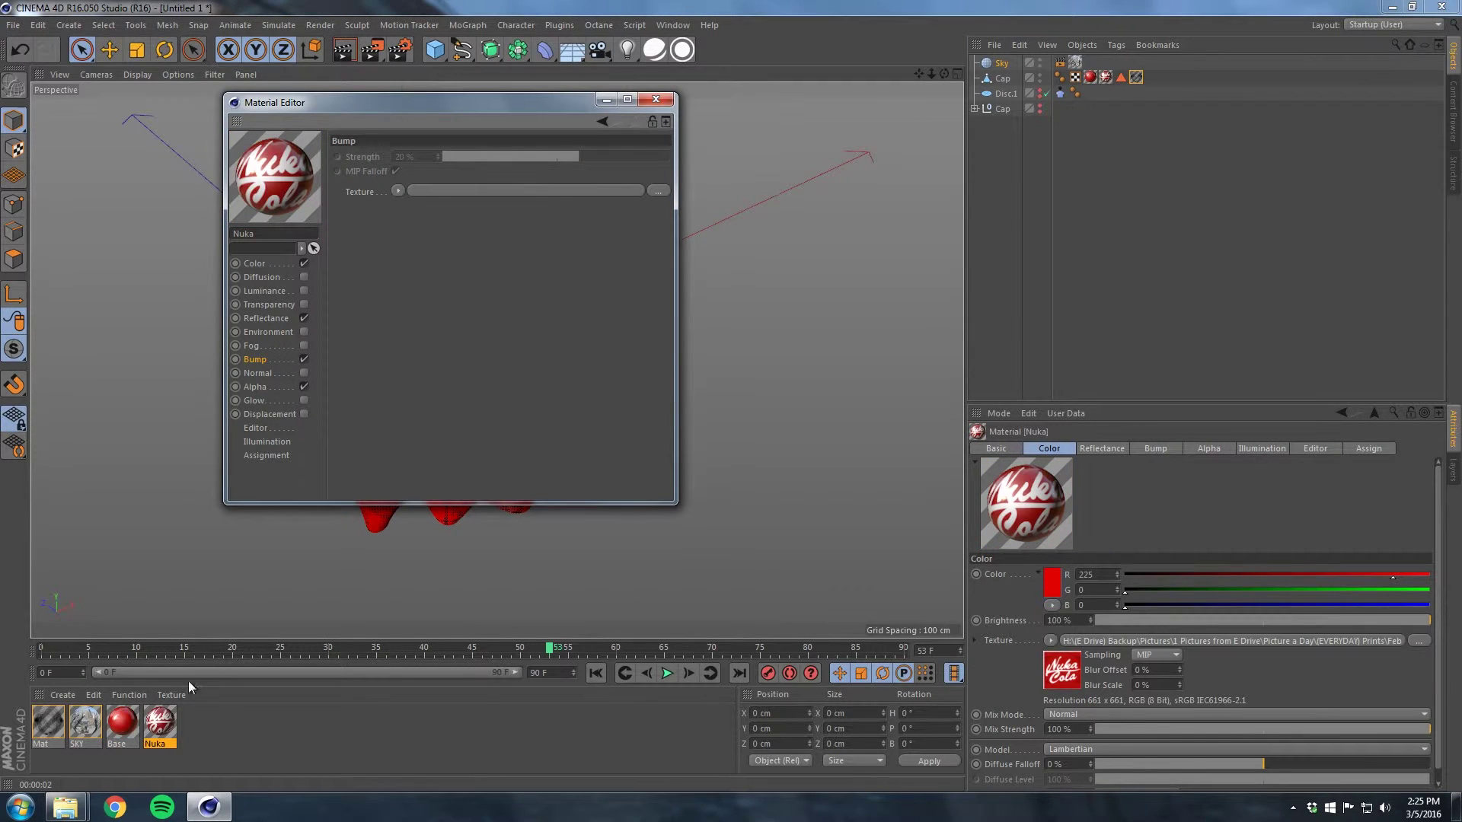
mouse_move(65, 800)
click(263, 711)
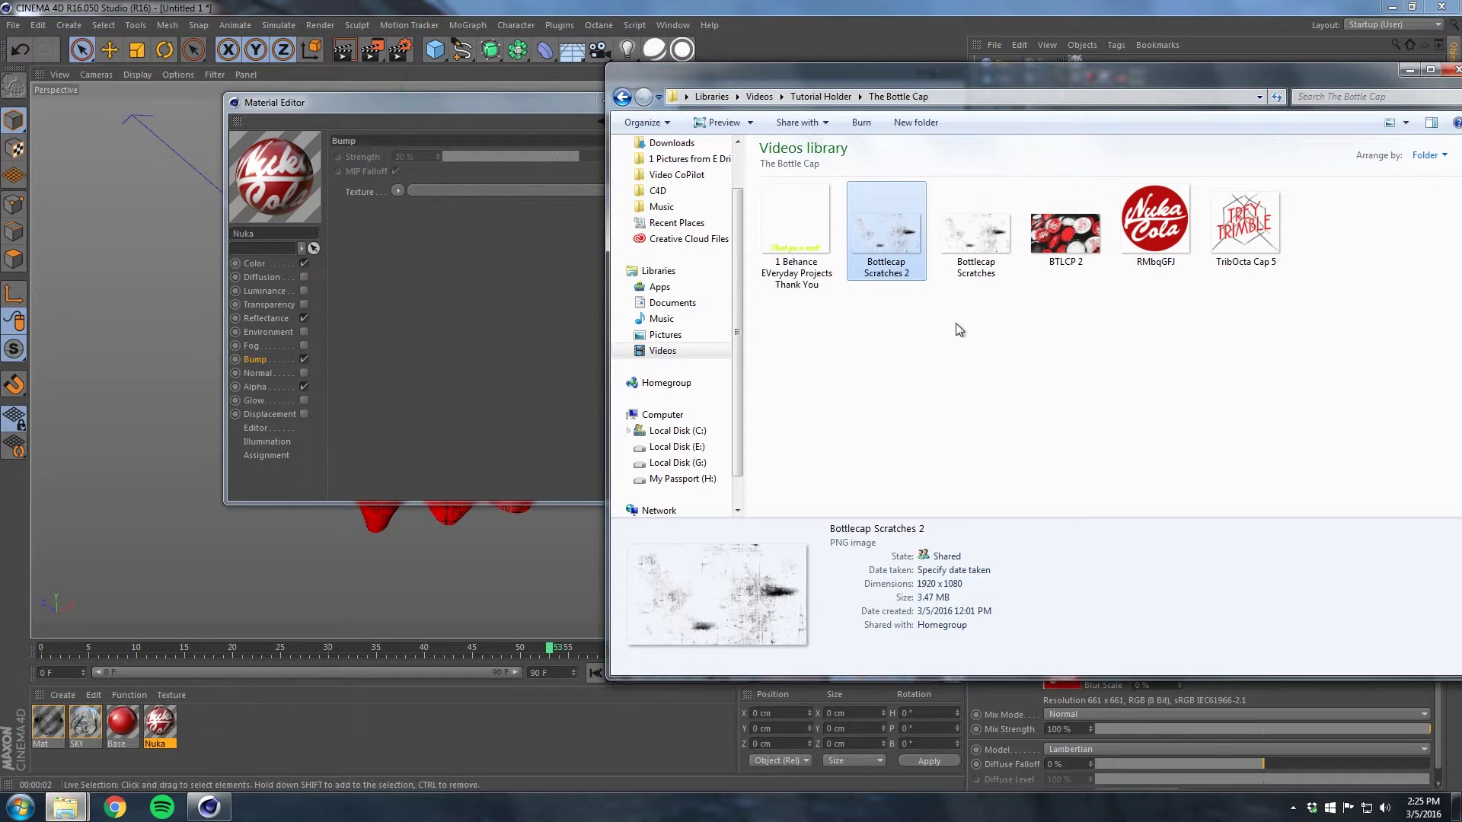
drag(881, 240, 540, 190)
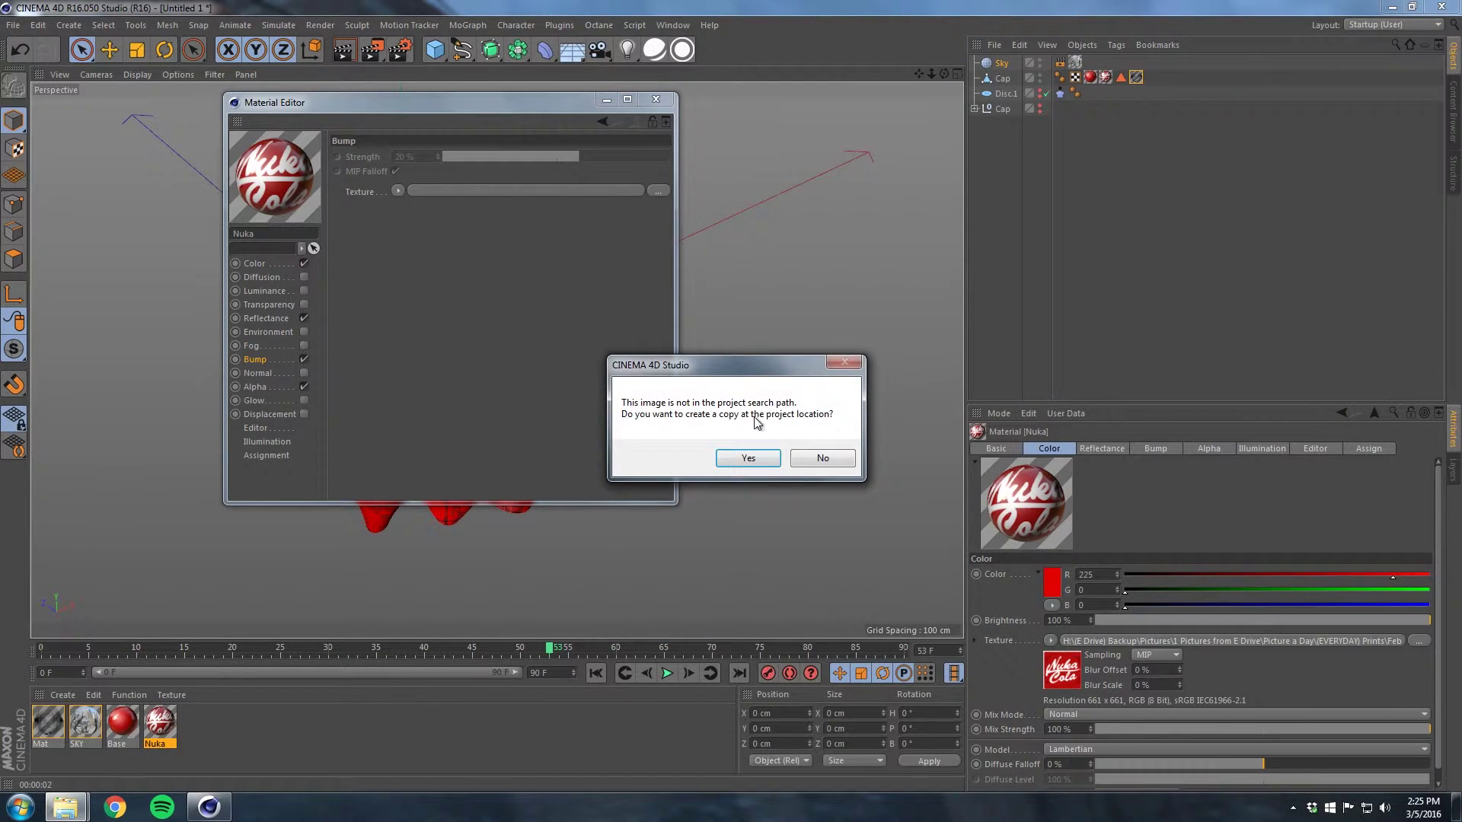
click(814, 459)
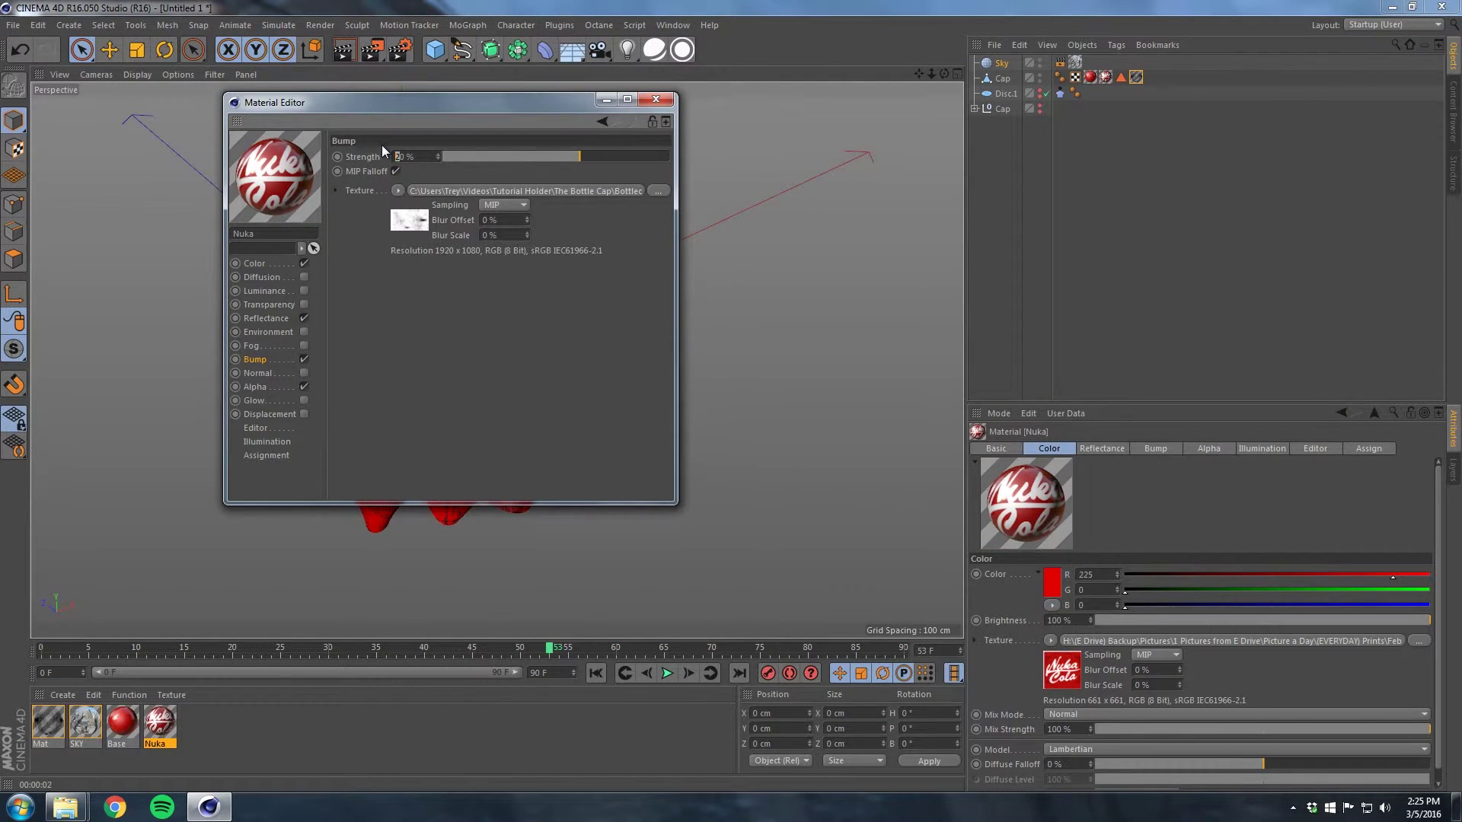
text(8)
key(Return)
click(647, 101)
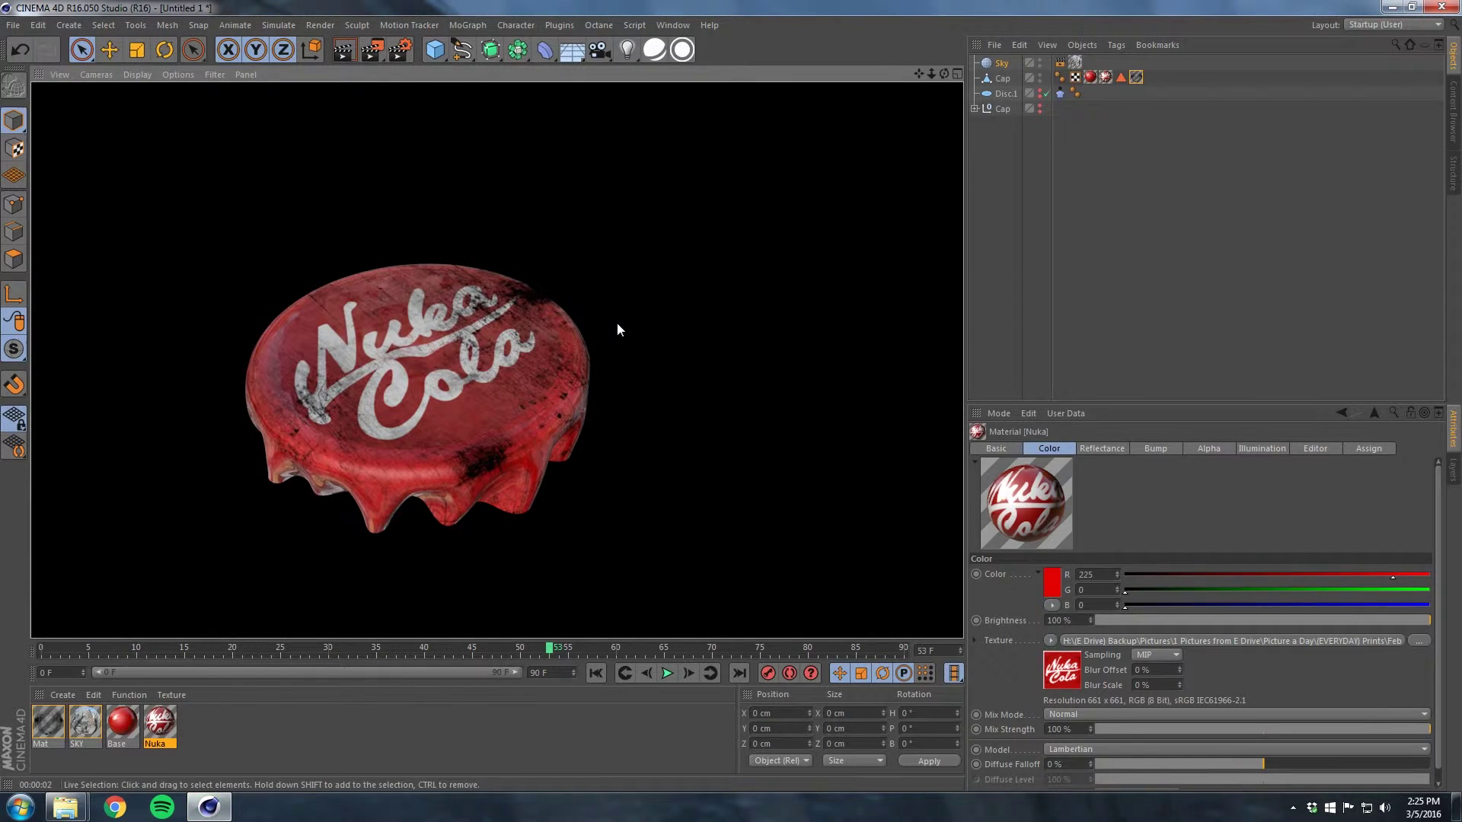
double_click(122, 723)
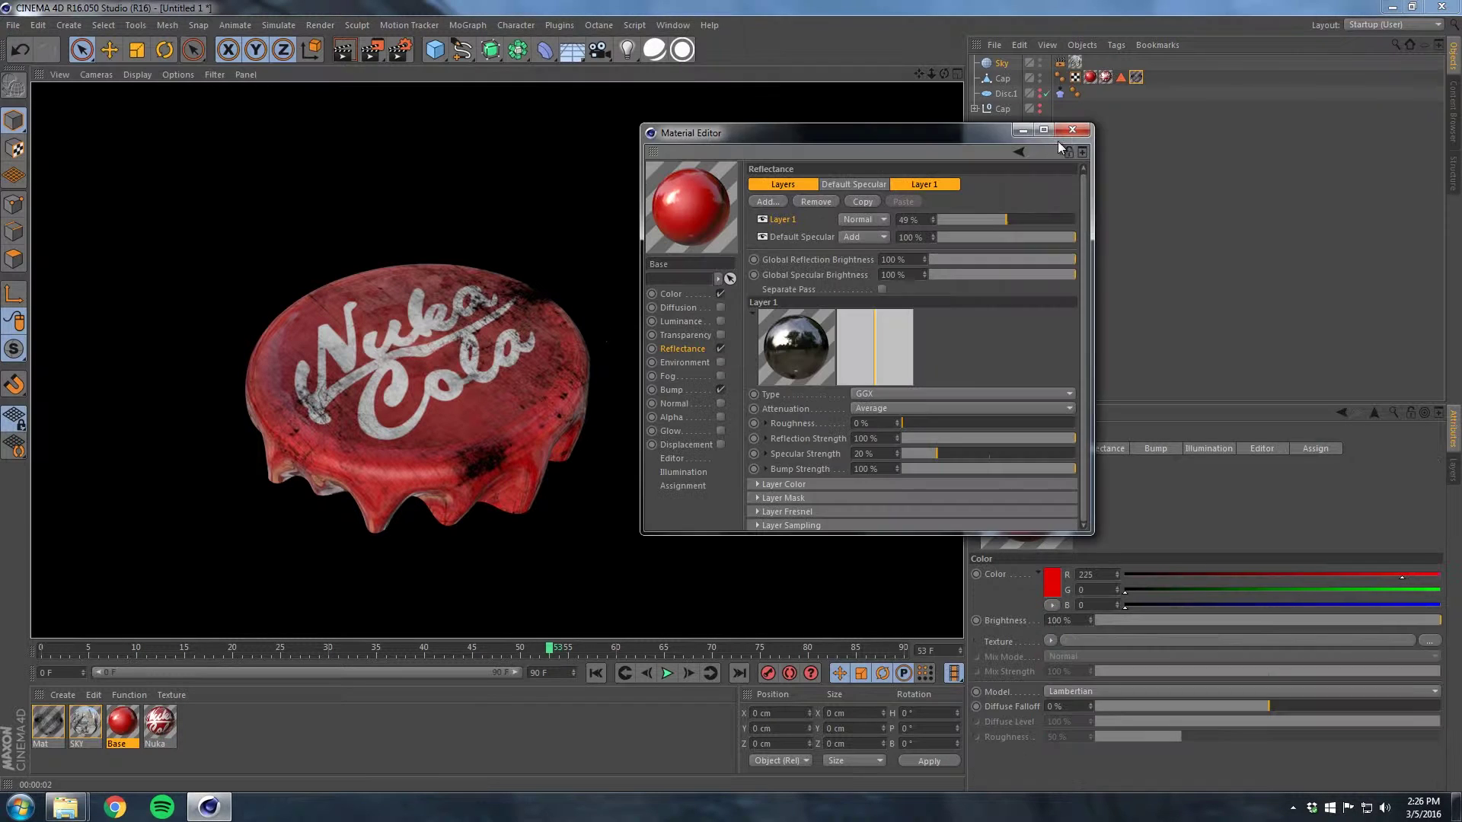
click(1066, 137)
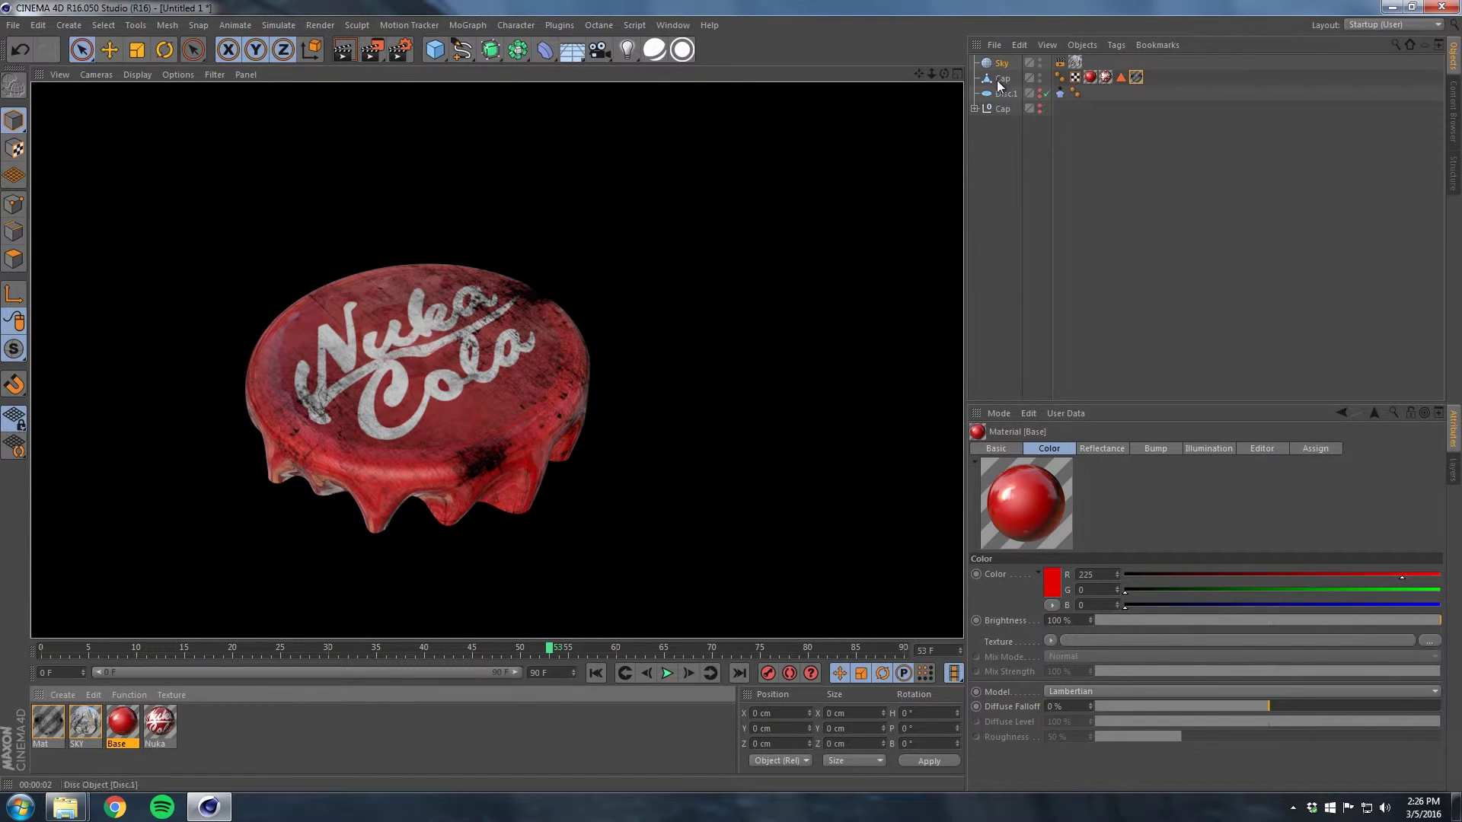
click(1002, 78)
- Put the Cap under a Cloner and add a Floor with a Collider Body tag
click(467, 25)
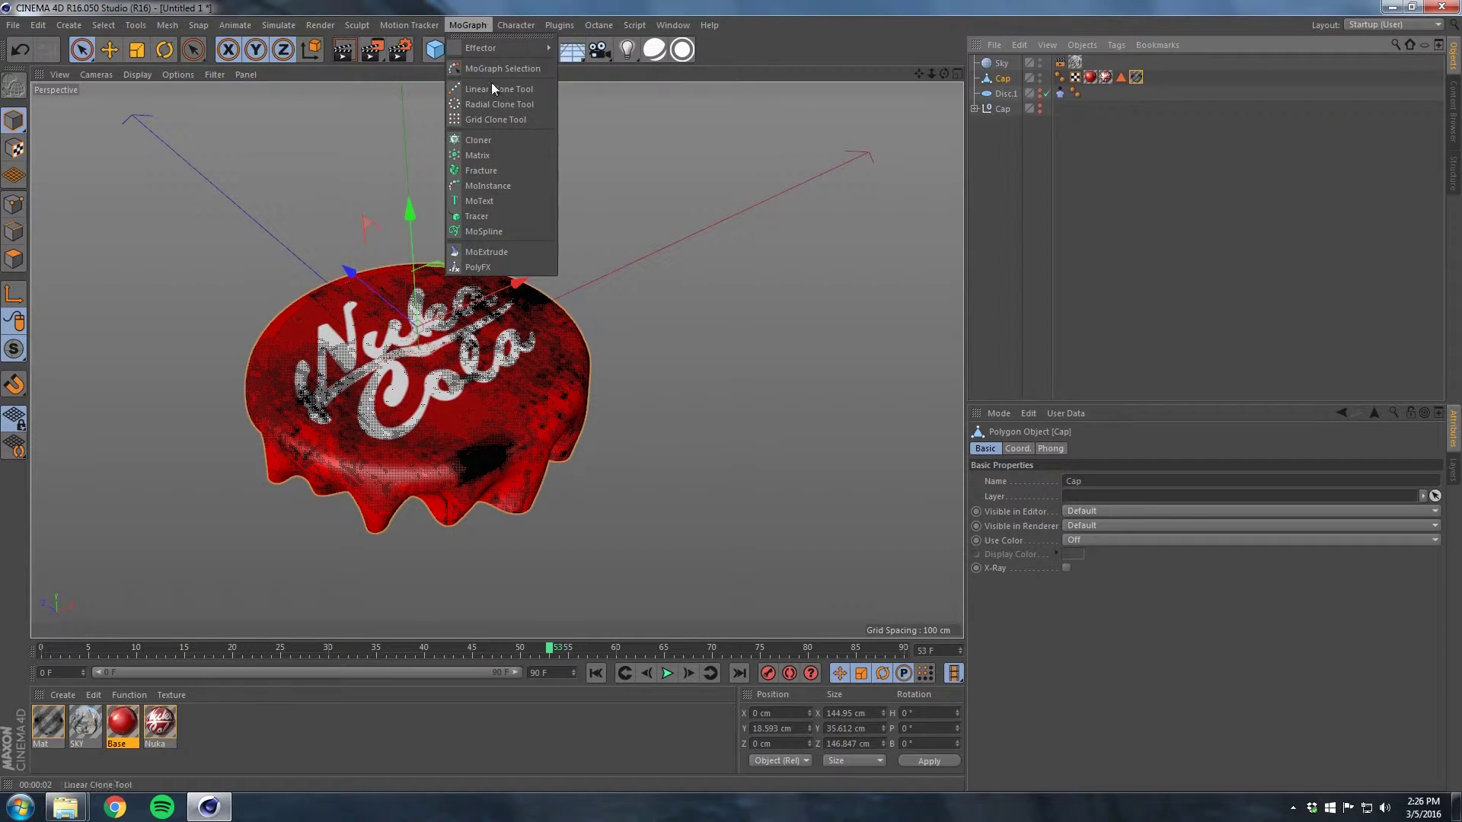
alt+click(504, 146)
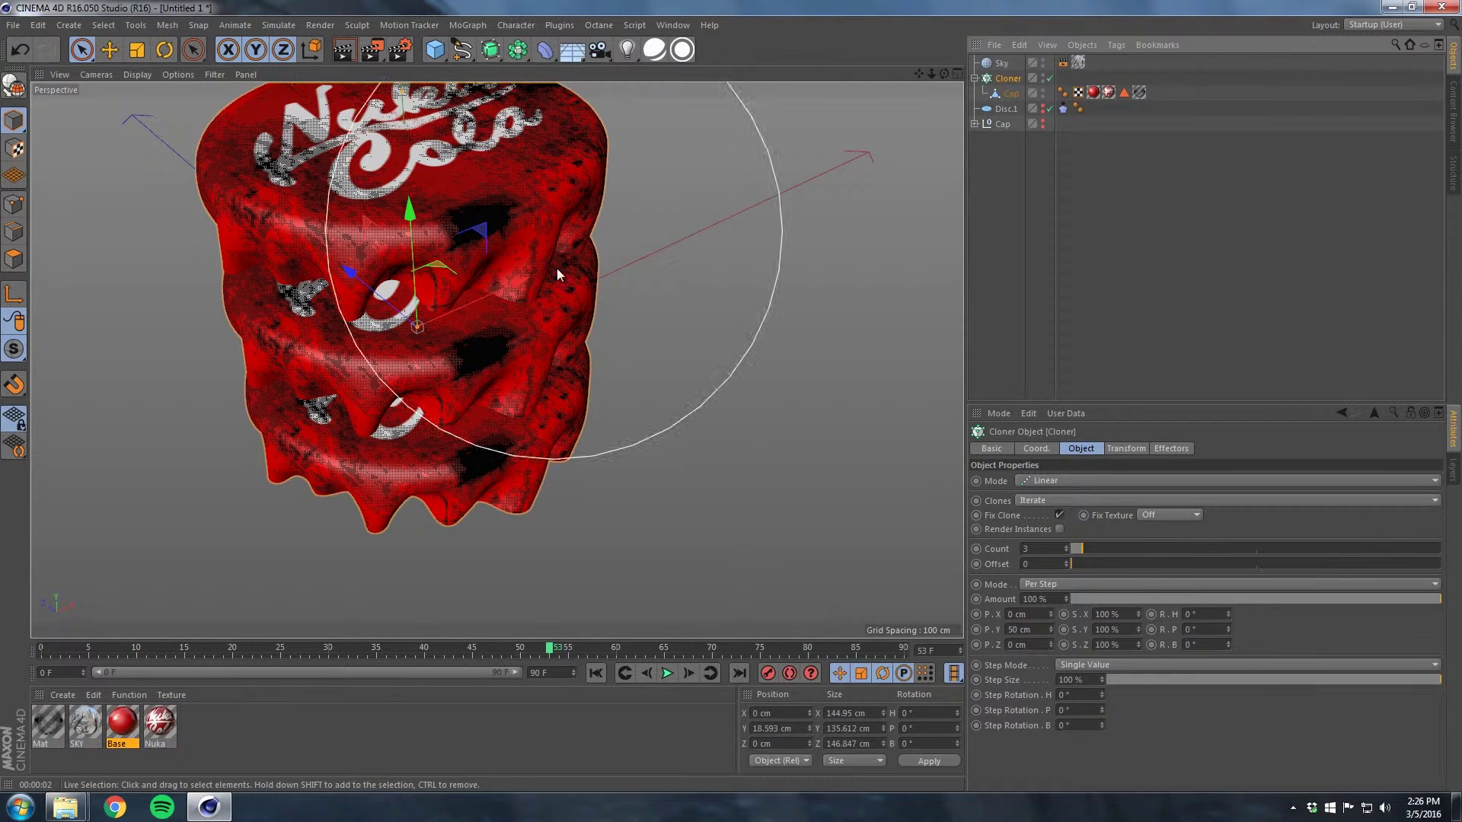
click(586, 57)
right_click(1009, 65)
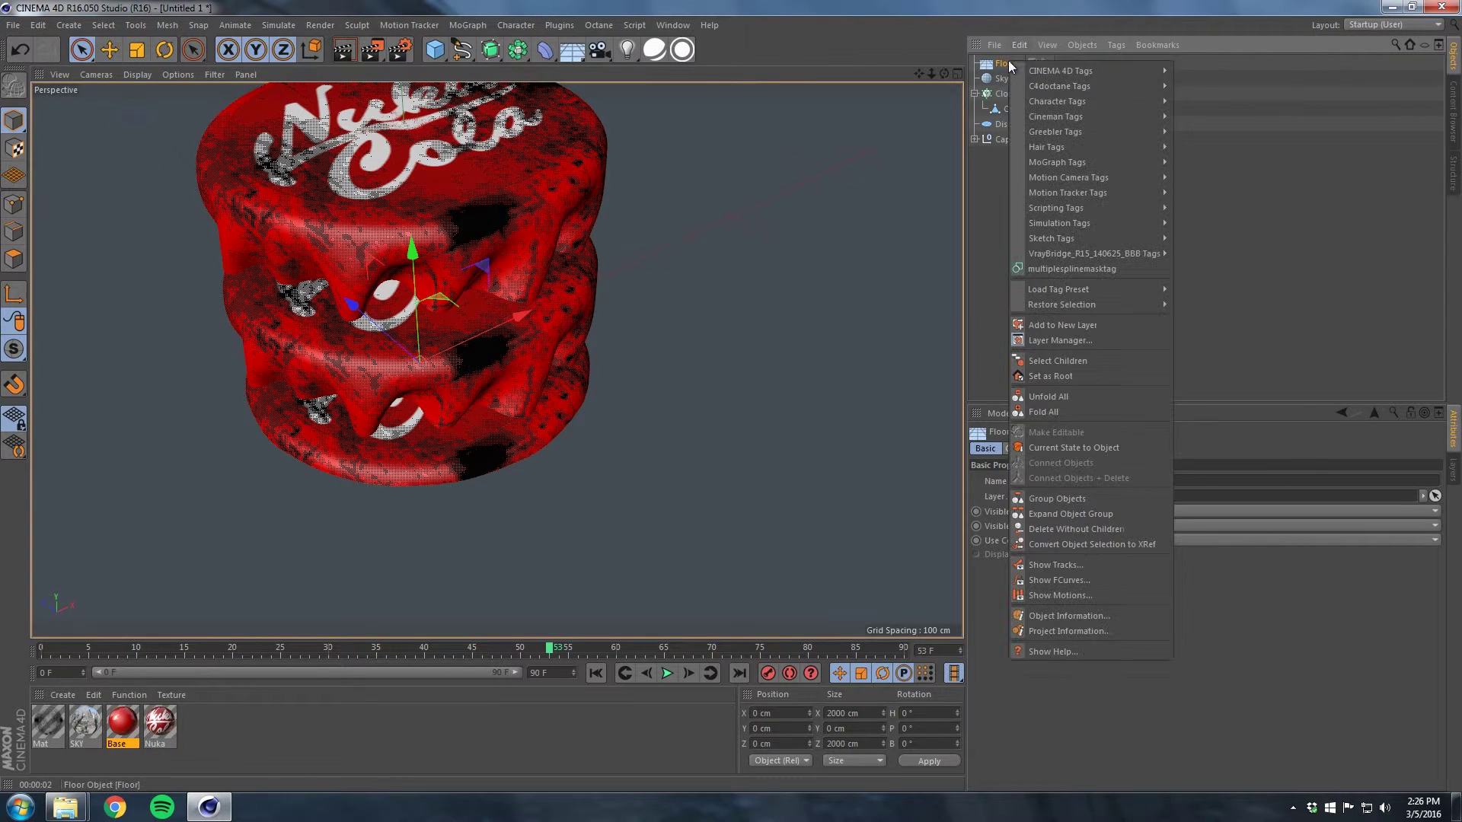
mouse_move(1068, 220)
click(1203, 256)
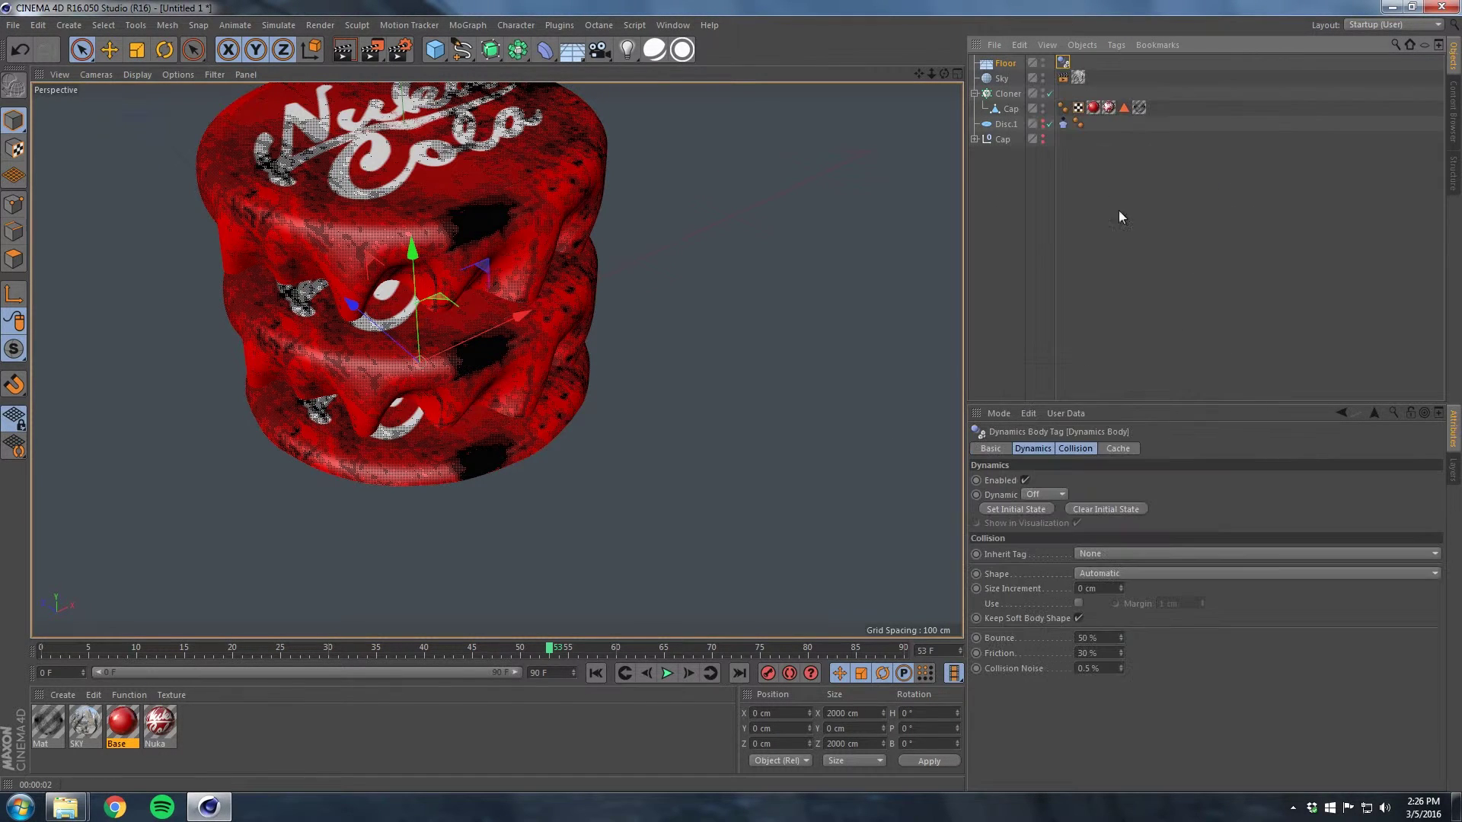
- Give the Cap inside the cloner a Rigid Body tag
click(1007, 114)
right_click(1008, 113)
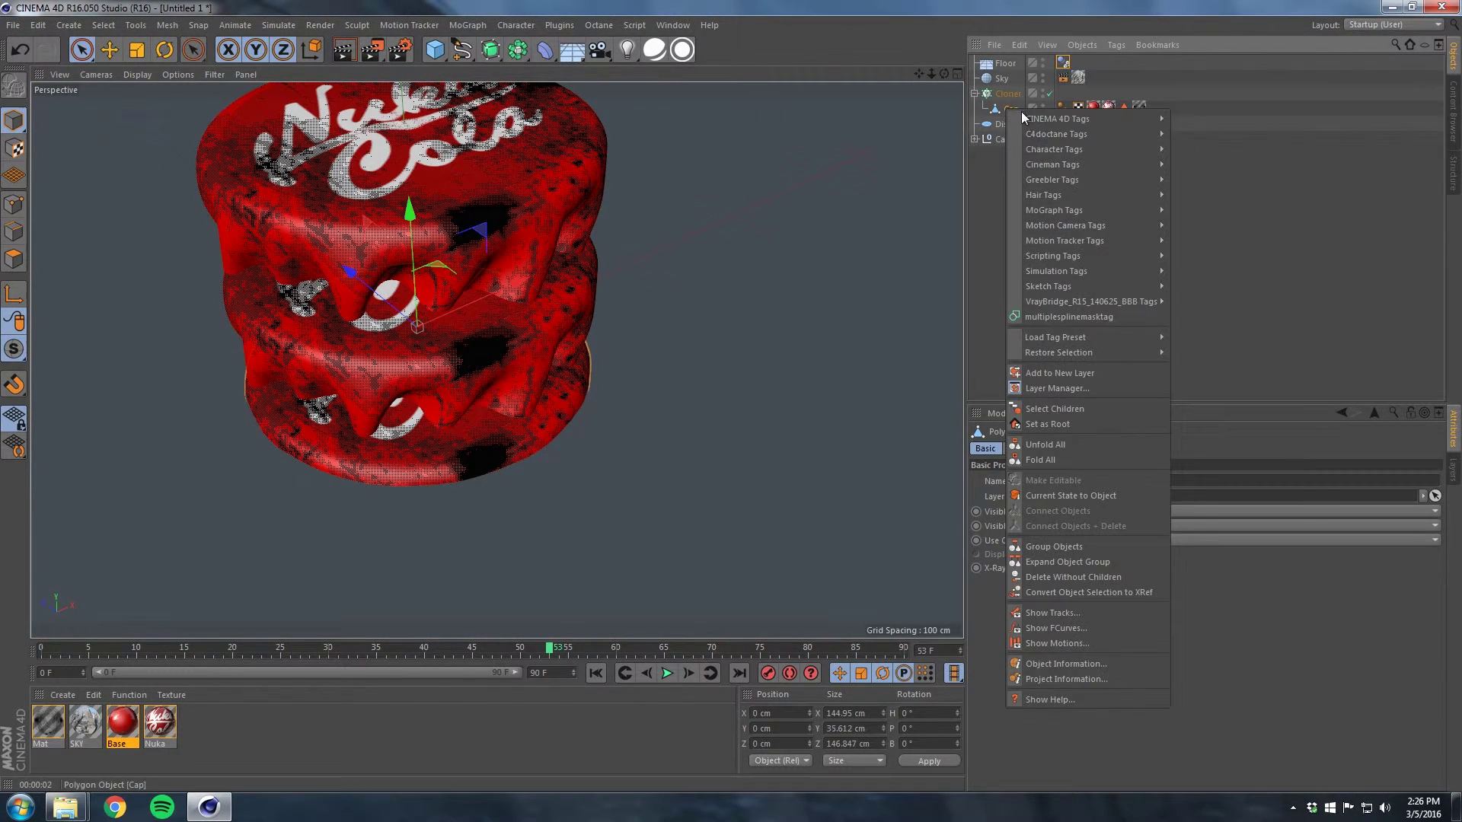
mouse_move(1083, 272)
click(1185, 275)
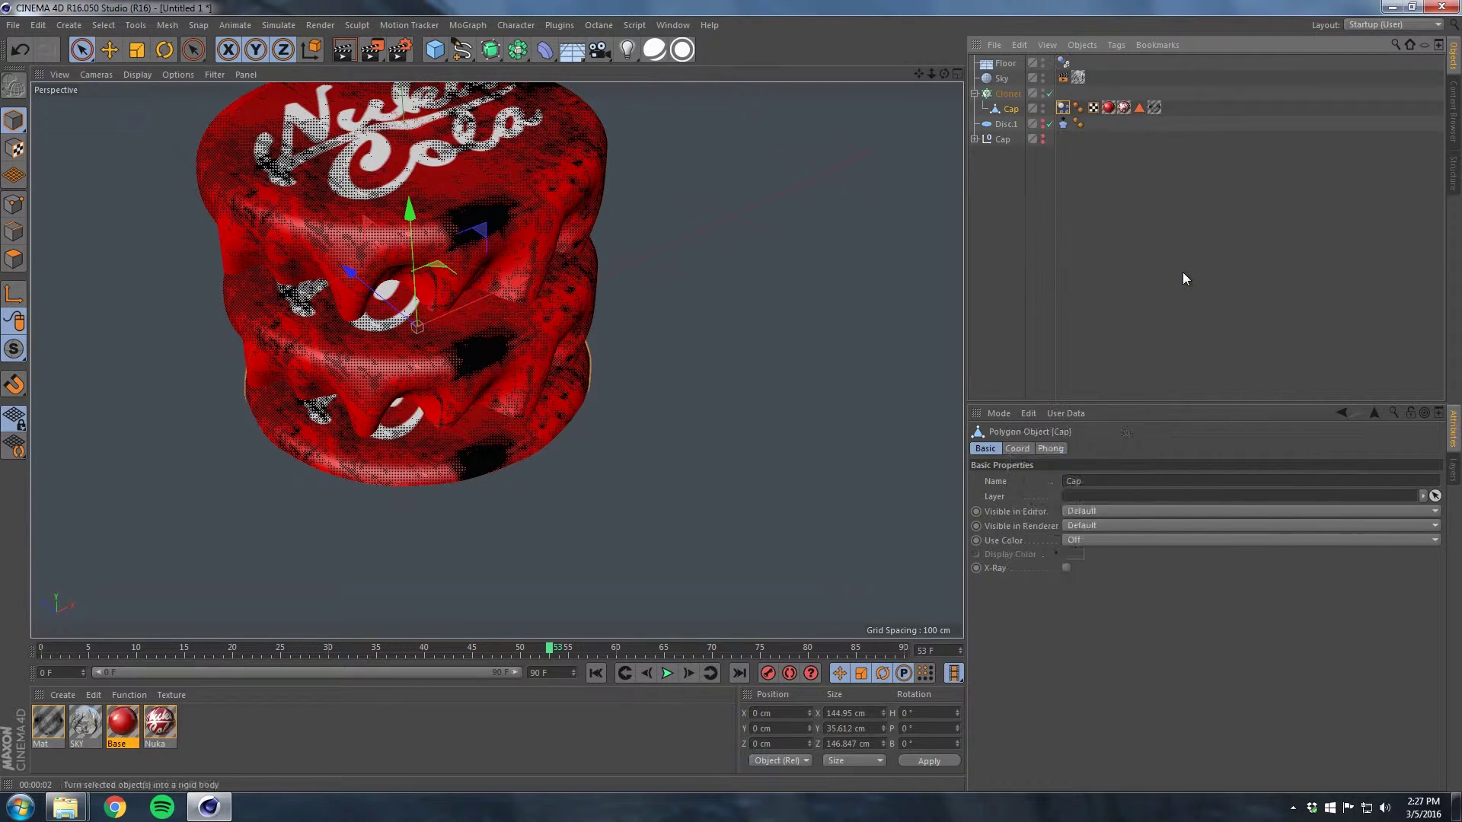
click(1008, 94)
- Switch the Cloner to Radial mode with a count of 8 and an 80 cm radius
click(1057, 482)
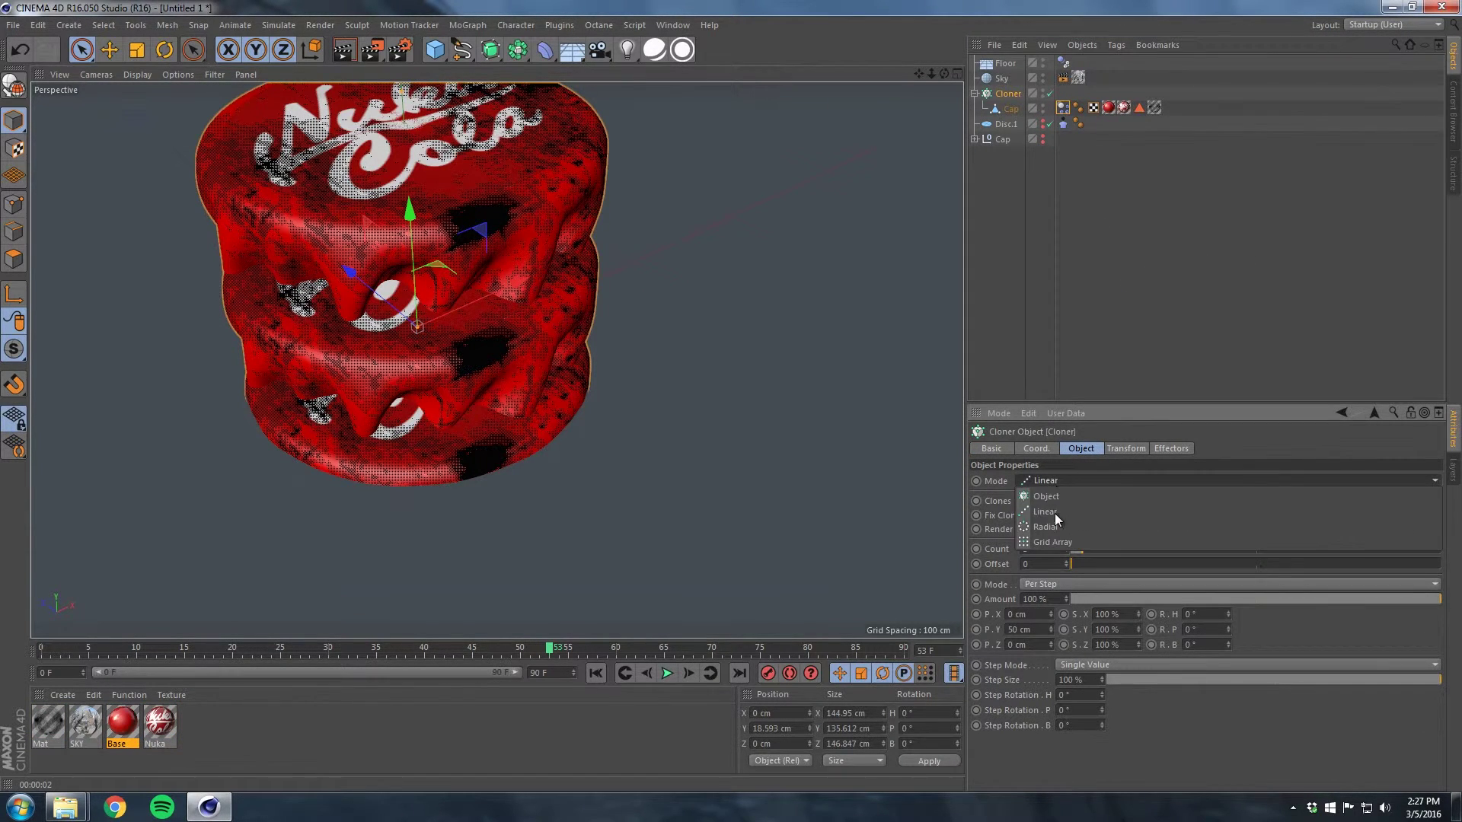
click(1057, 527)
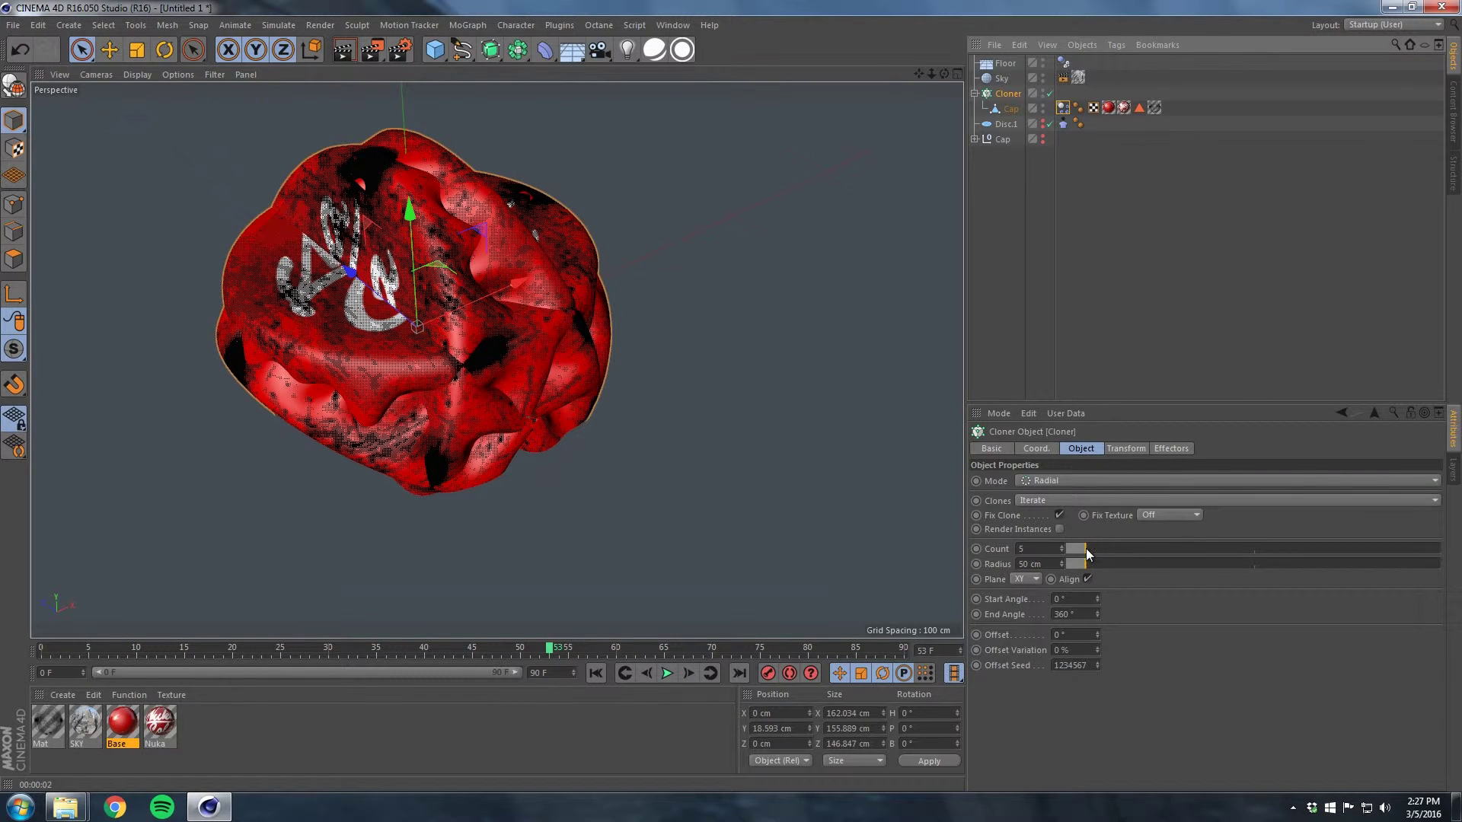
drag(1086, 548, 1012, 546)
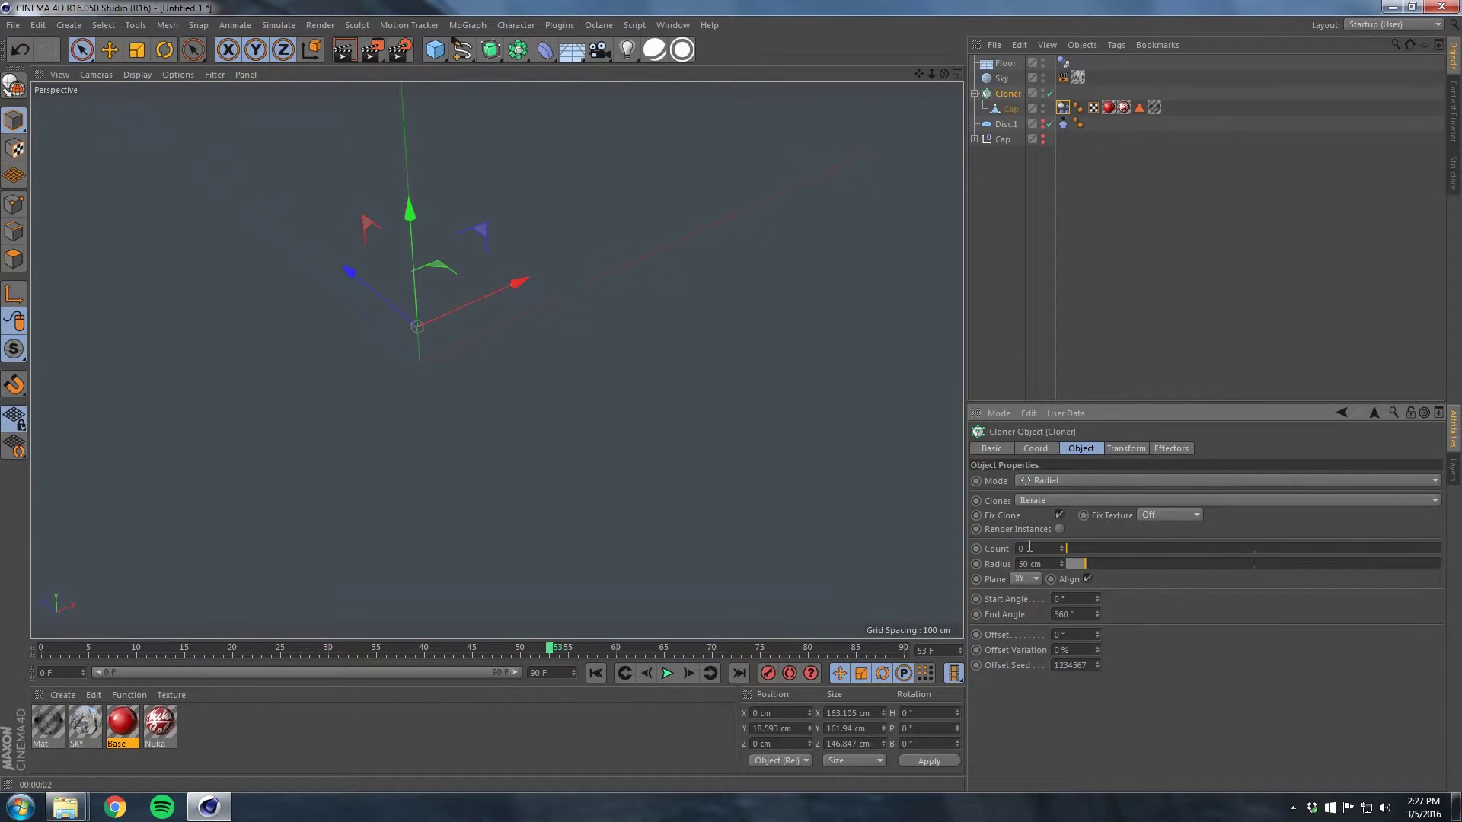
text(1)
key(Return)
text(8)
key(Return)
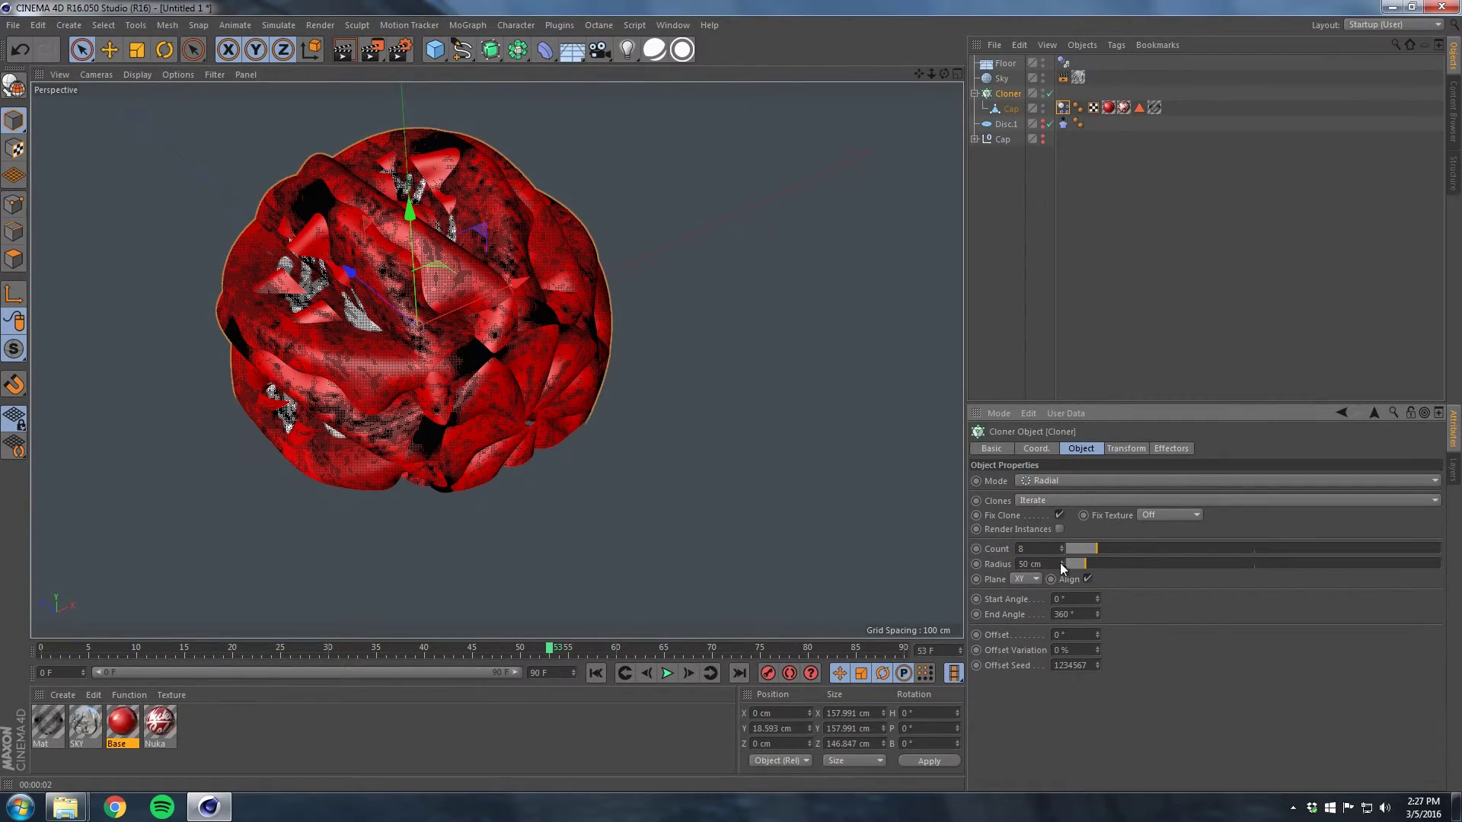
mouse_move(1061, 564)
mouse_down()
mouse_move(1149, 564)
mouse_move(1088, 564)
mouse_up()
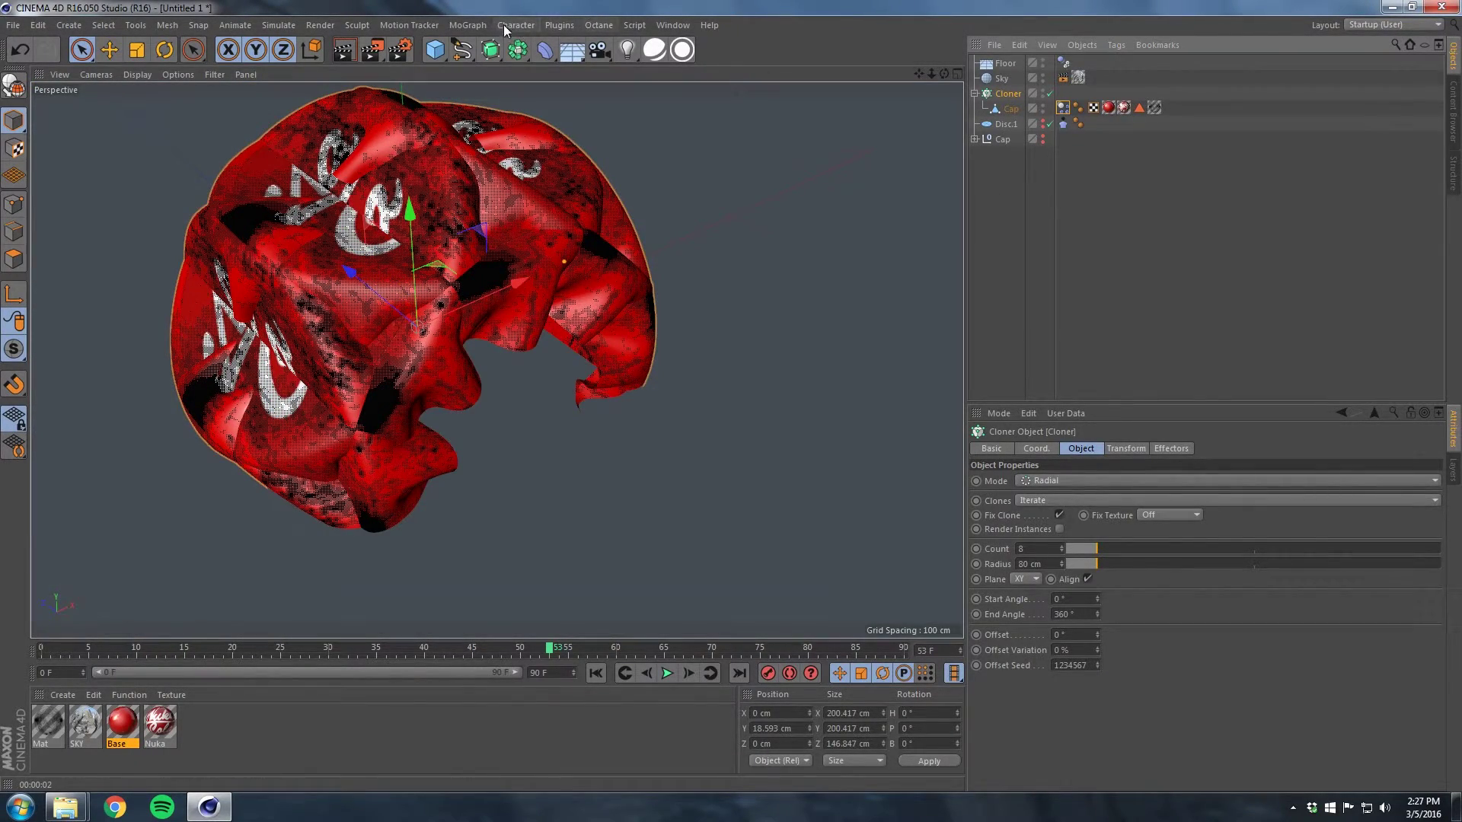
click(480, 28)
- Add a Random effector with position offsets of about 100 cm (101/104/182)
mouse_move(514, 48)
click(607, 162)
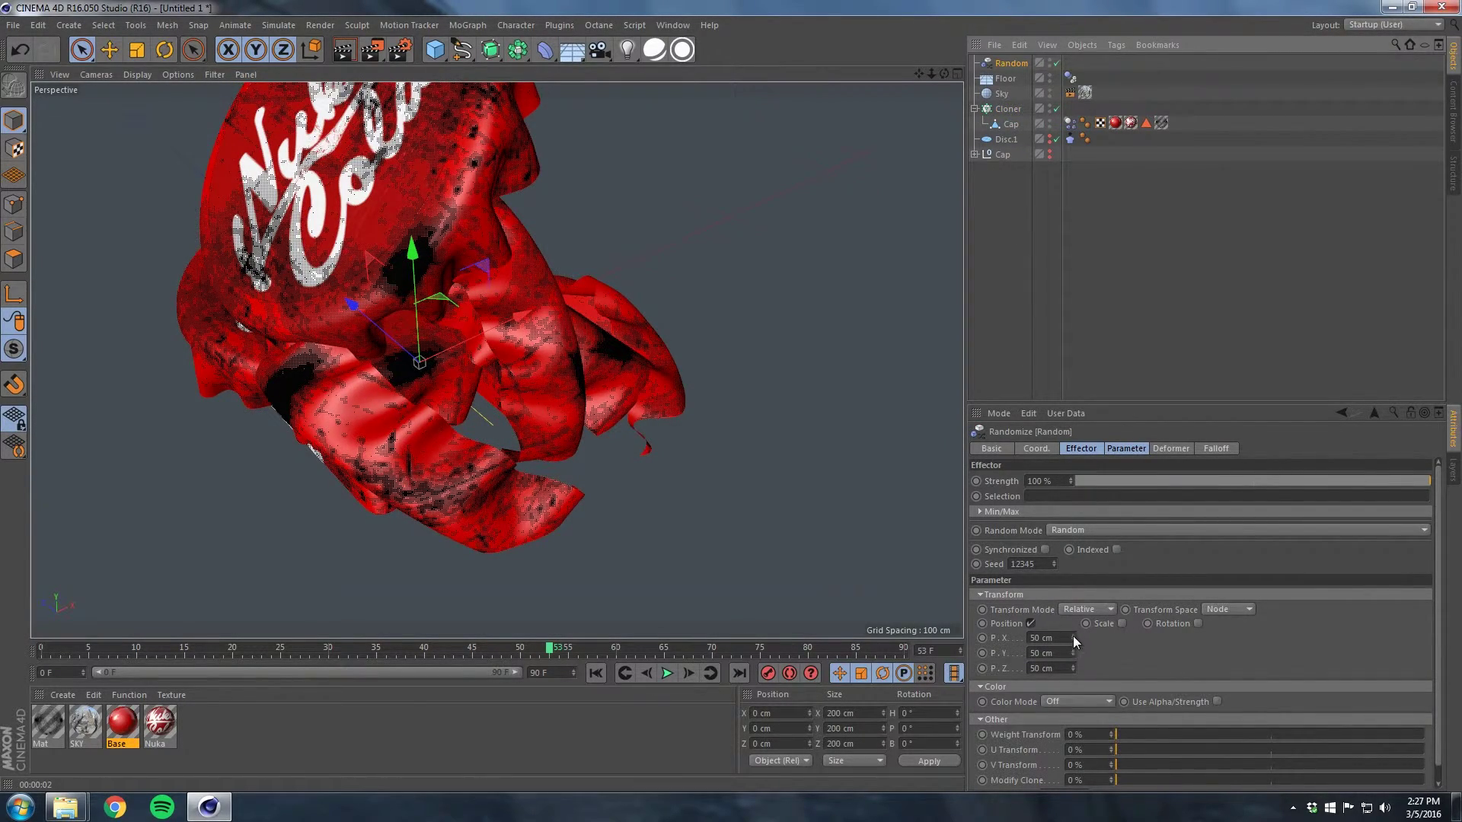
drag(1072, 636, 1115, 669)
- Raise the Cloner to Y 551 cm above the floor and play the simulation
click(1008, 108)
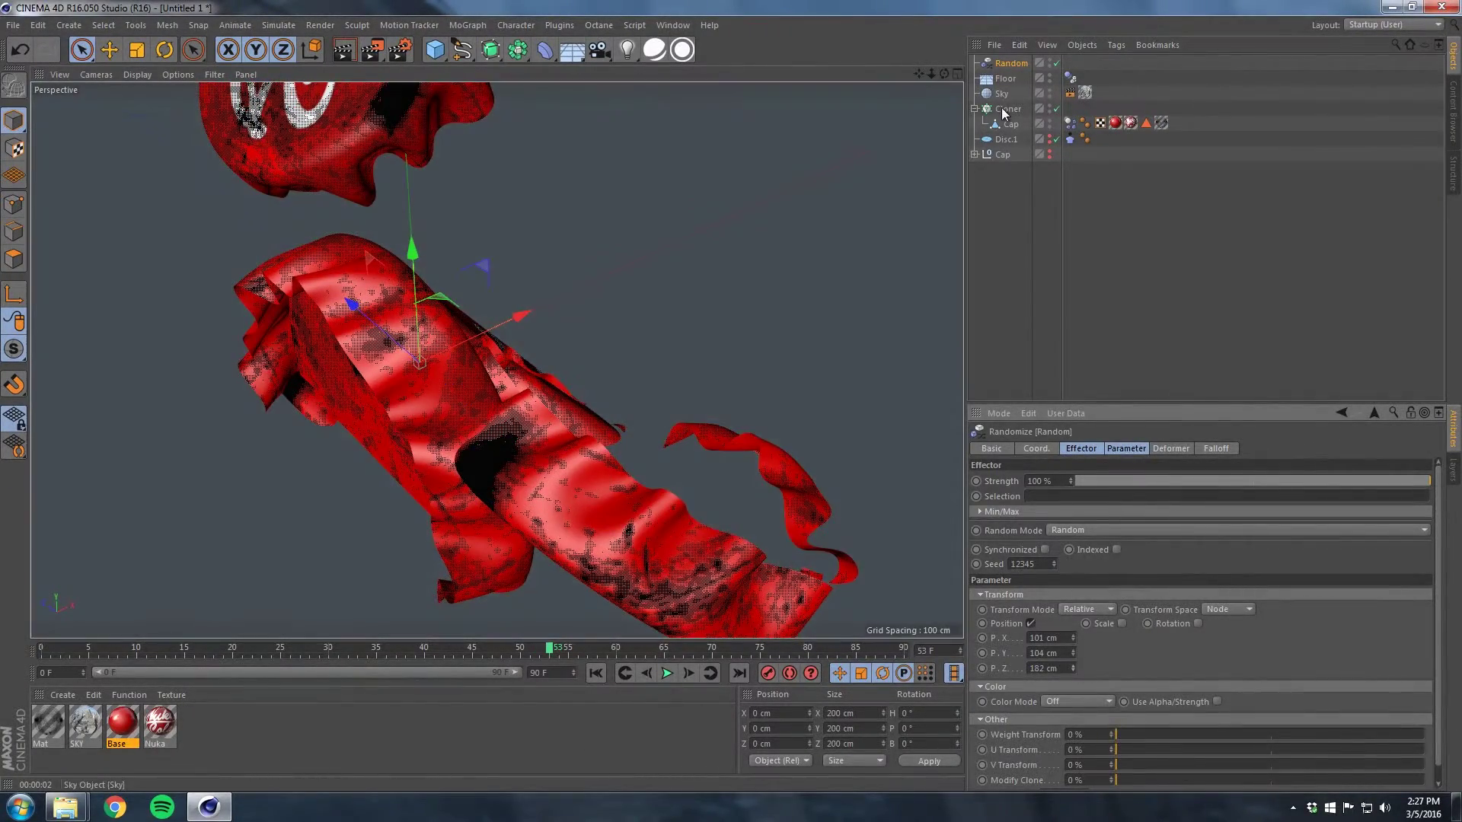
alt+drag(521, 230, 405, 389)
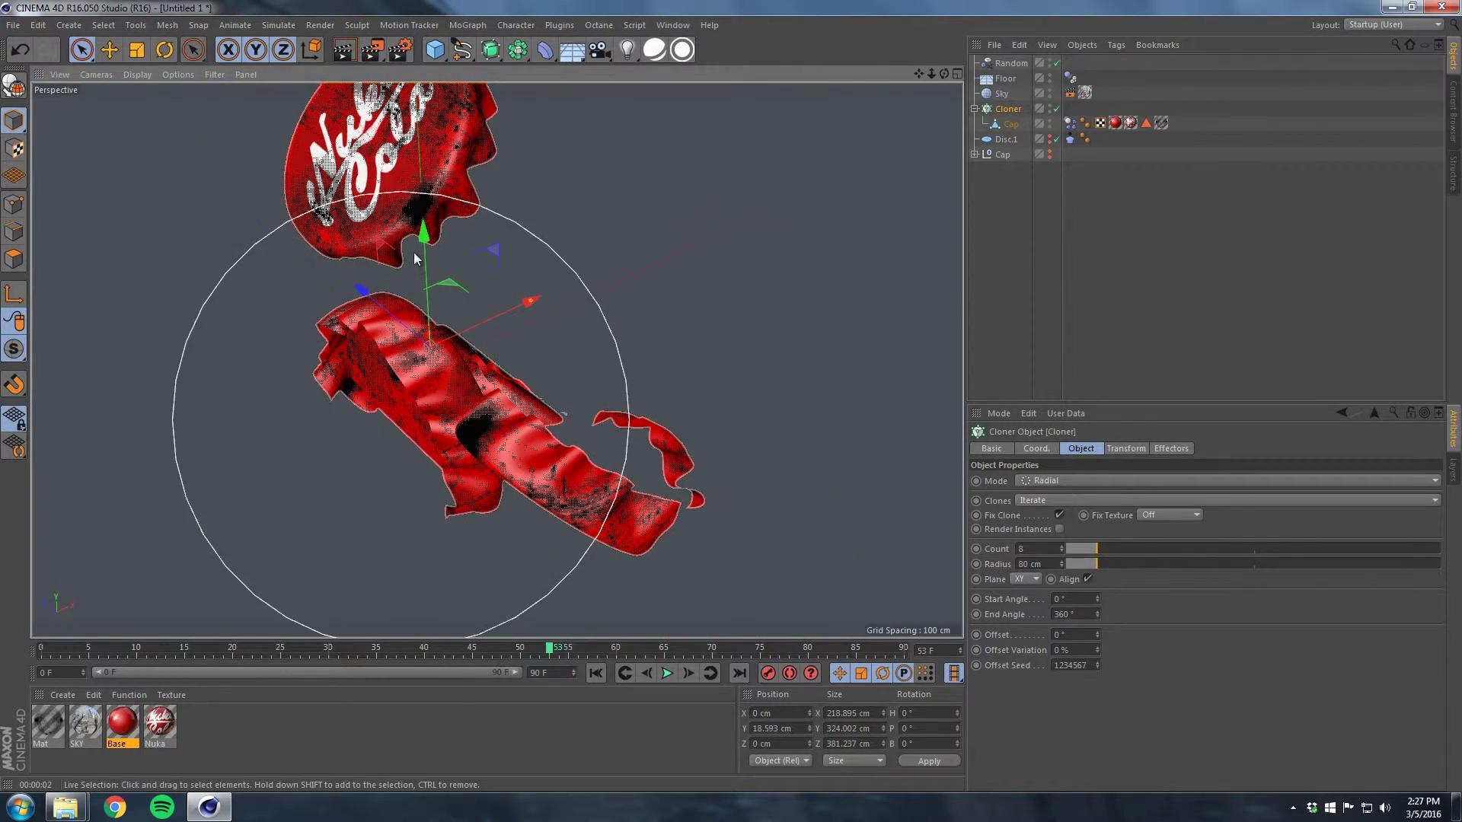
drag(413, 253, 415, 82)
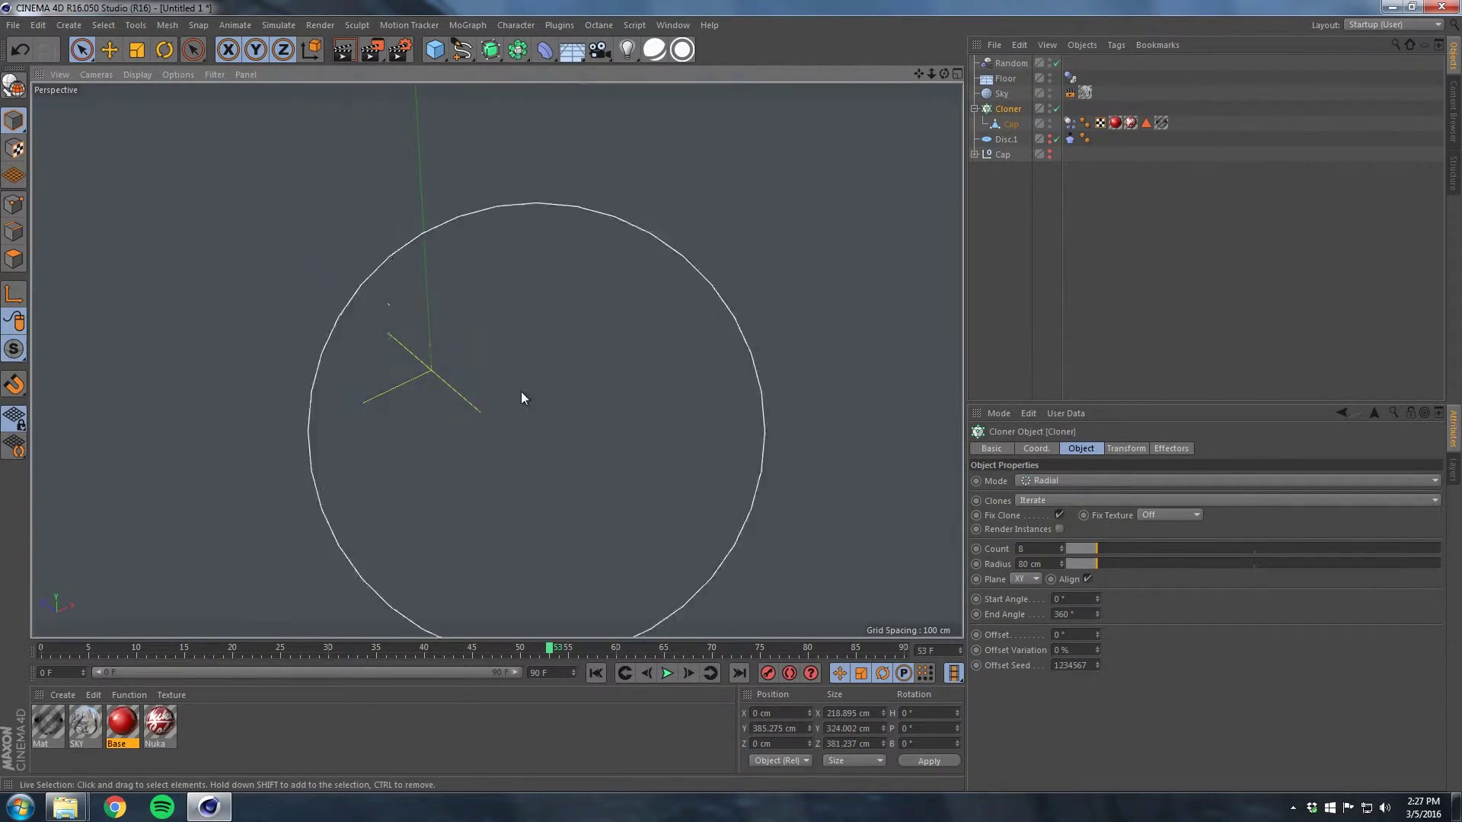
alt+drag(522, 397, 499, 332)
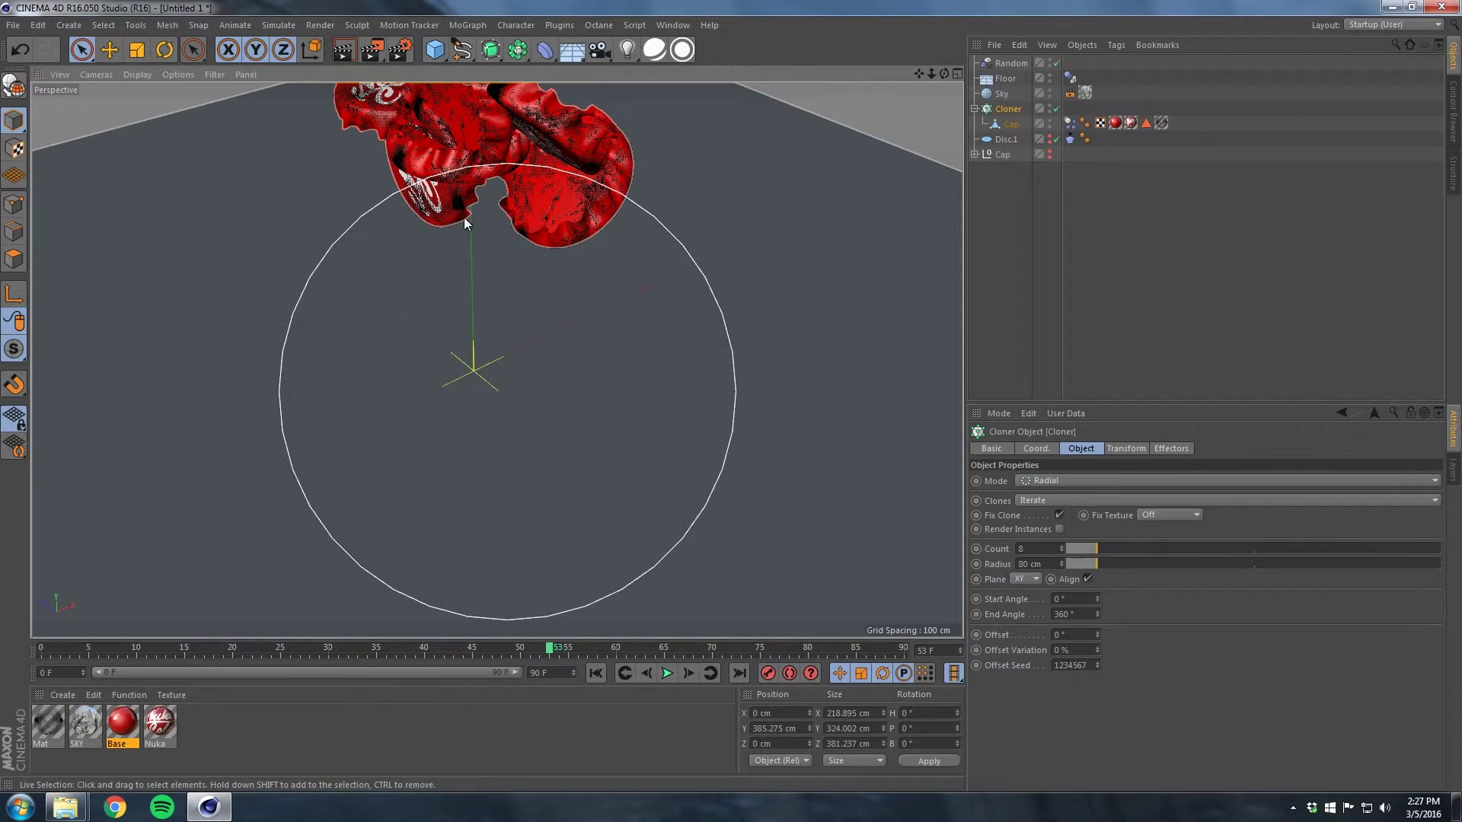
drag(464, 217, 461, 82)
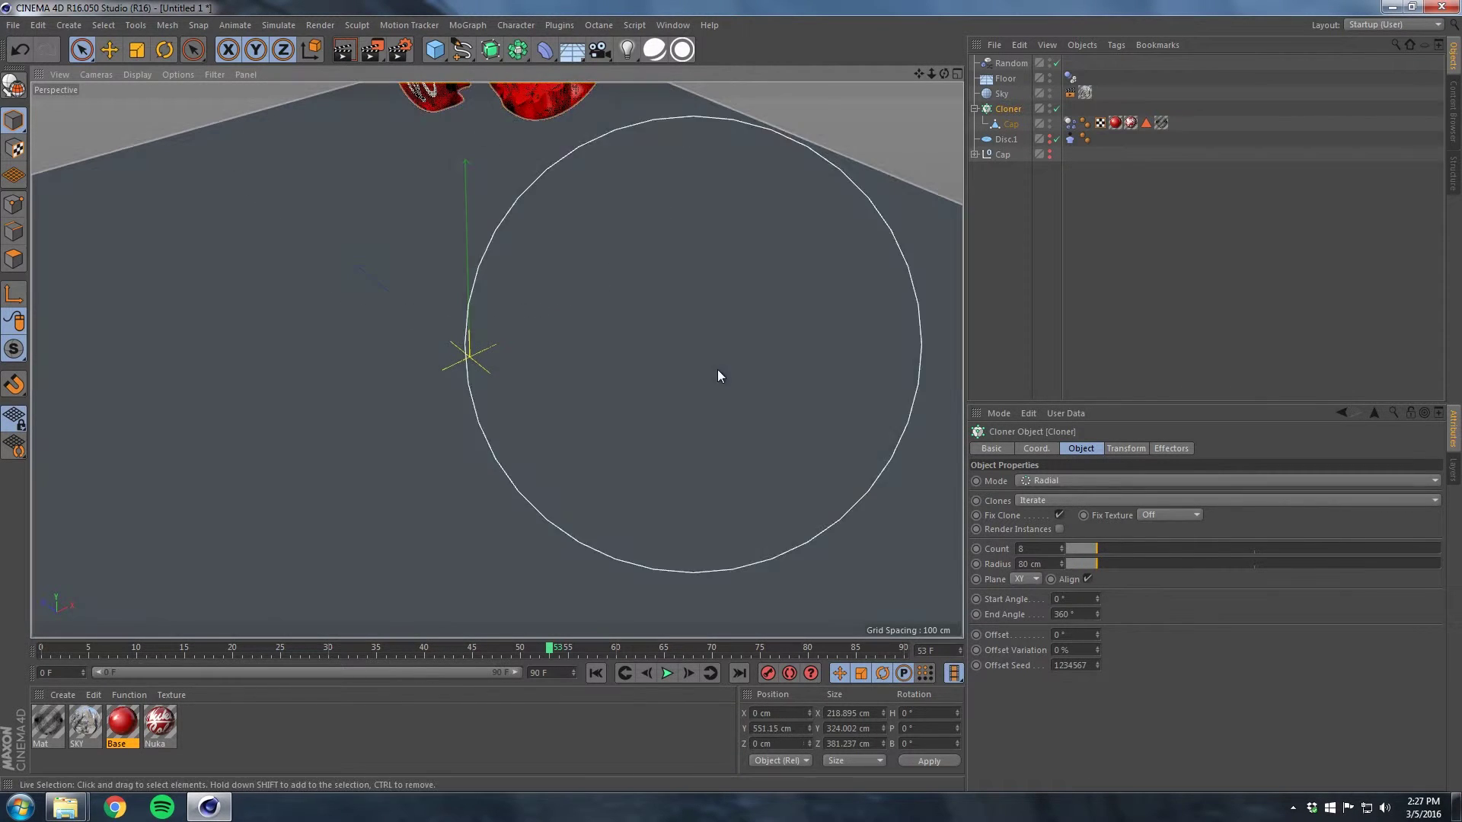
click(665, 679)
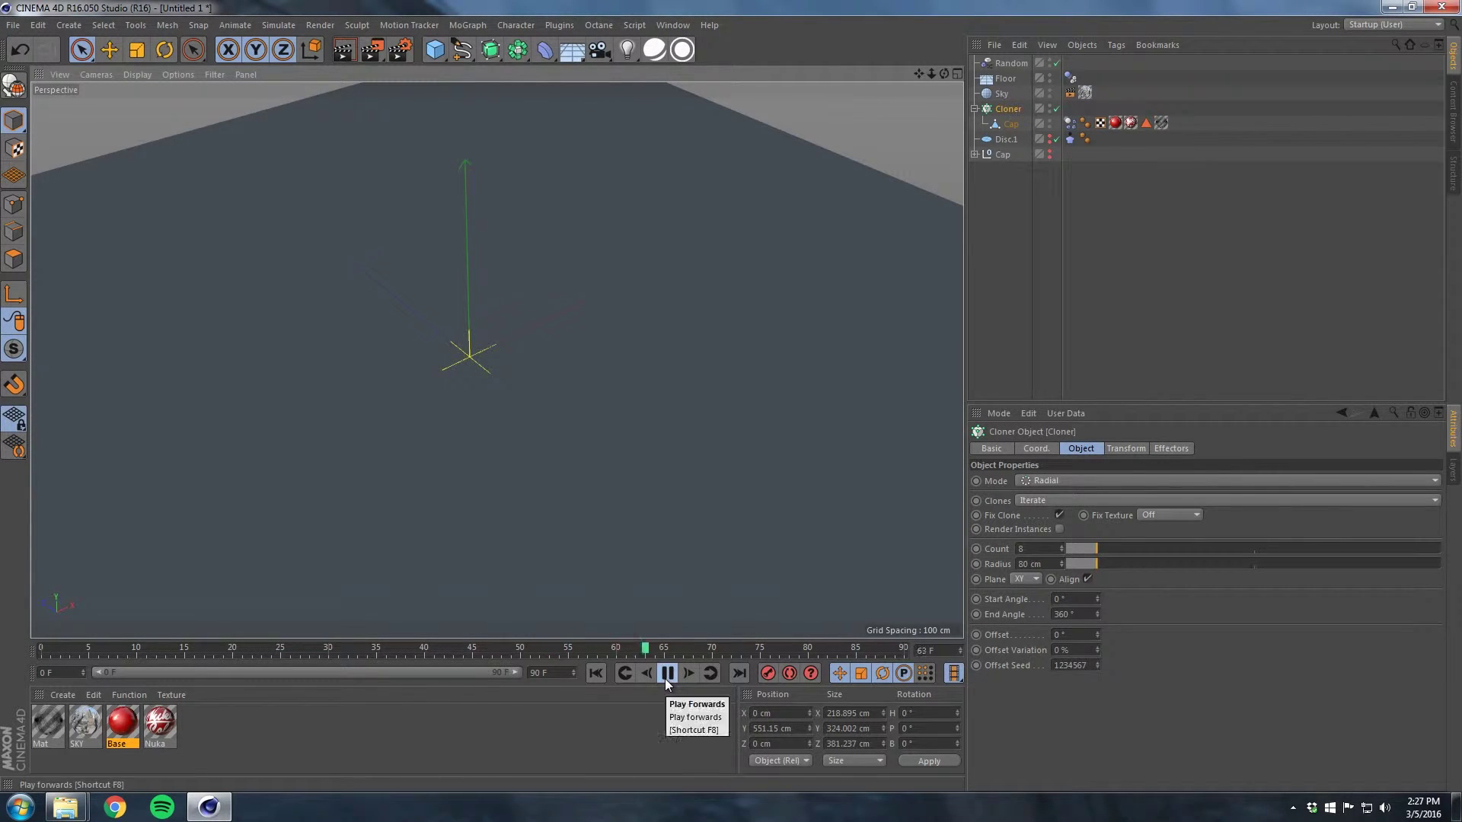
- Stop, rewind to frame 0, and extend the scene and preview range to 500 frames
click(665, 679)
click(596, 673)
click(551, 677)
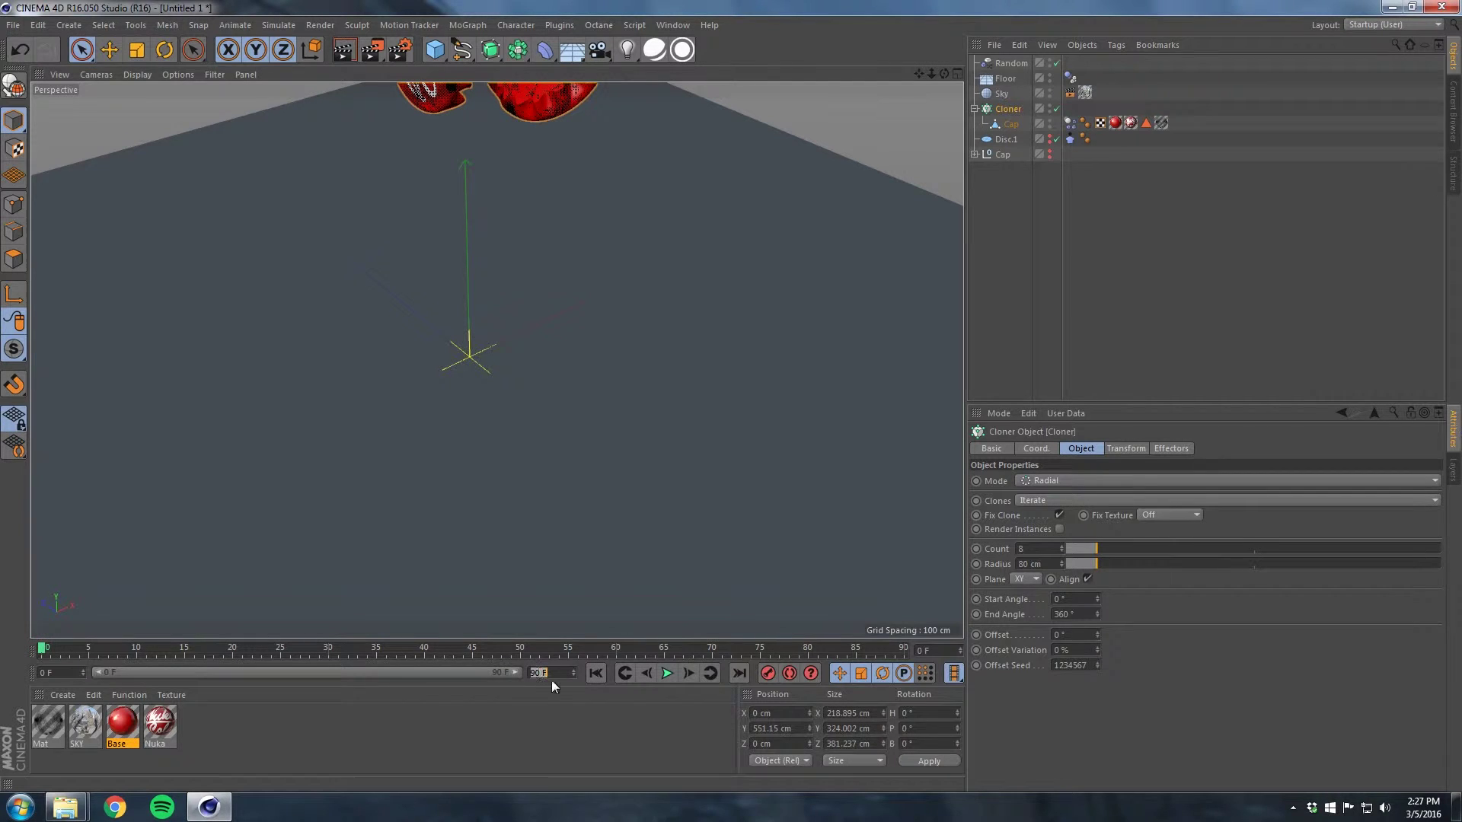
text(500)
key(Return)
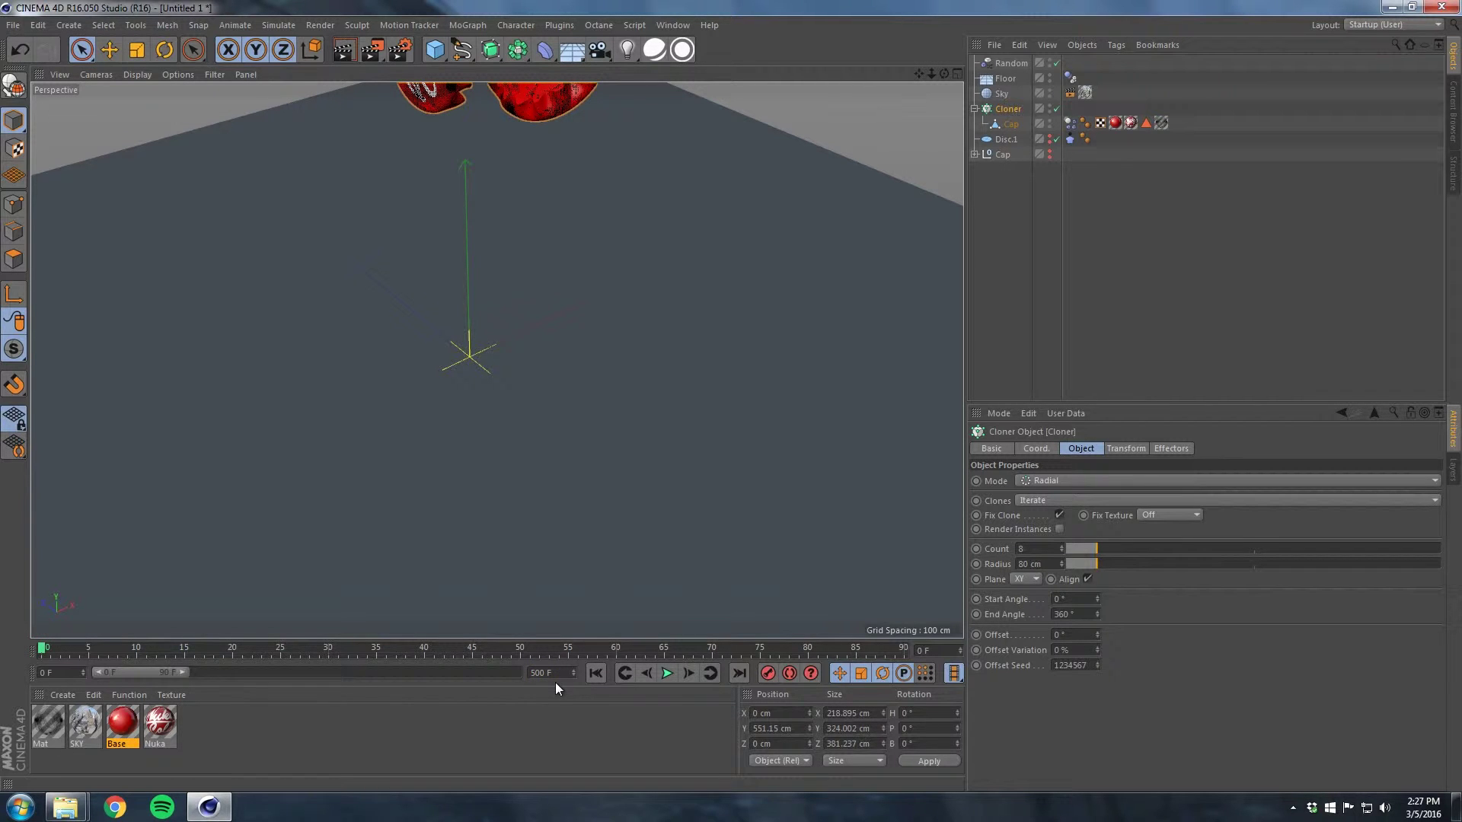
double_click(185, 670)
- Check the Cap's dynamics Force settings and replay the caps falling from the start
click(1072, 124)
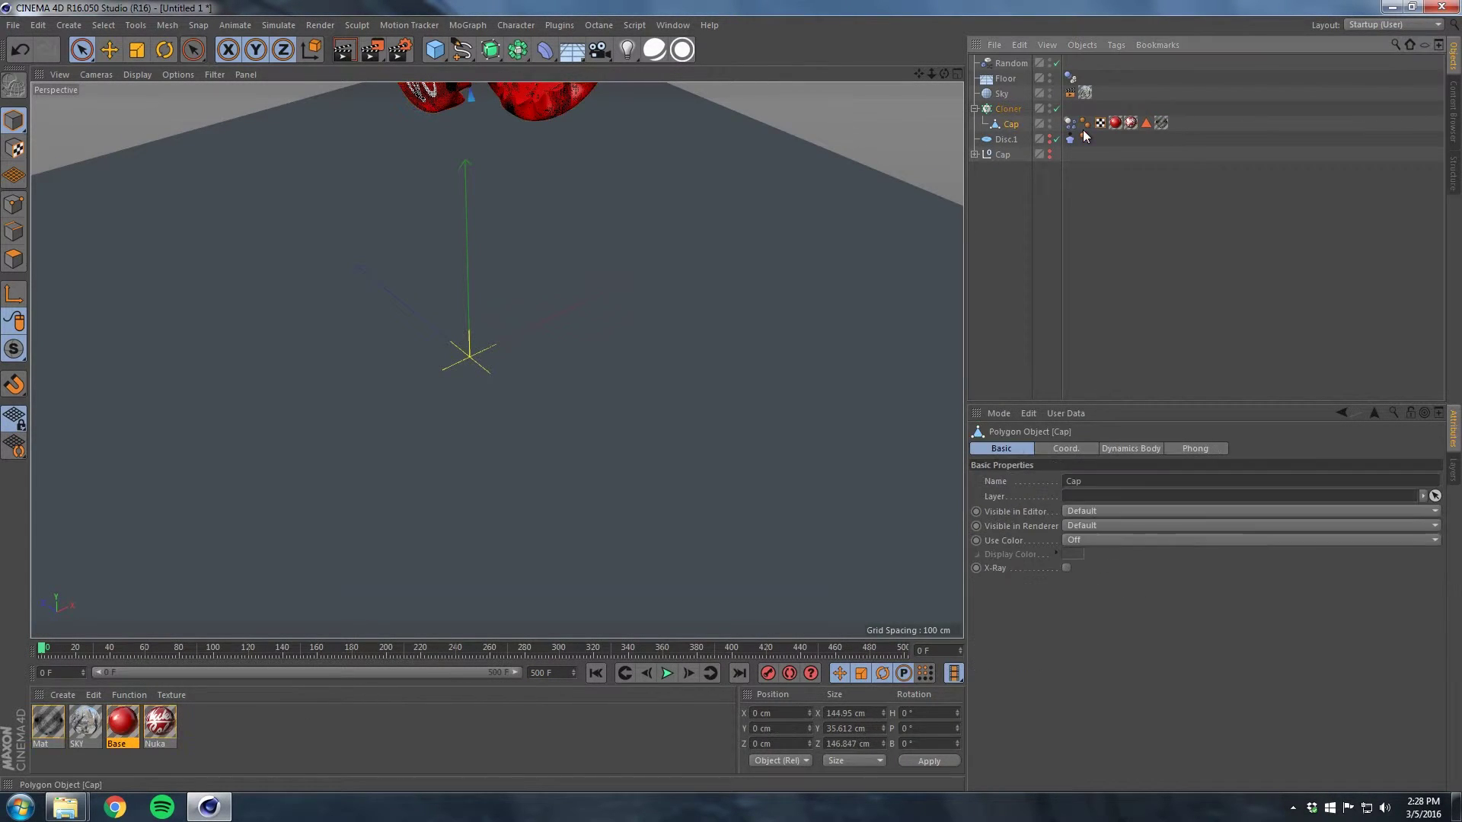
click(1169, 448)
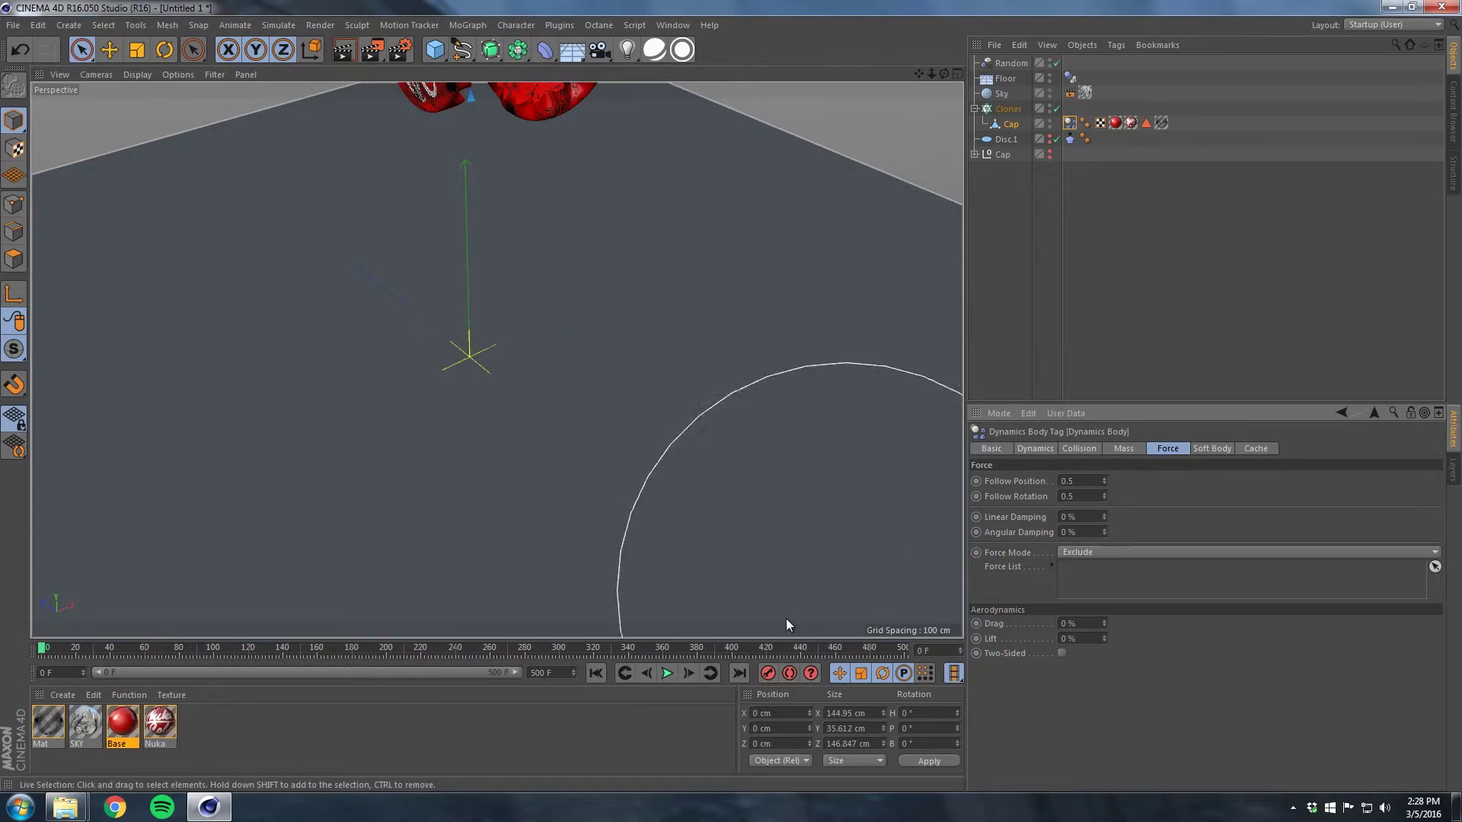
click(668, 673)
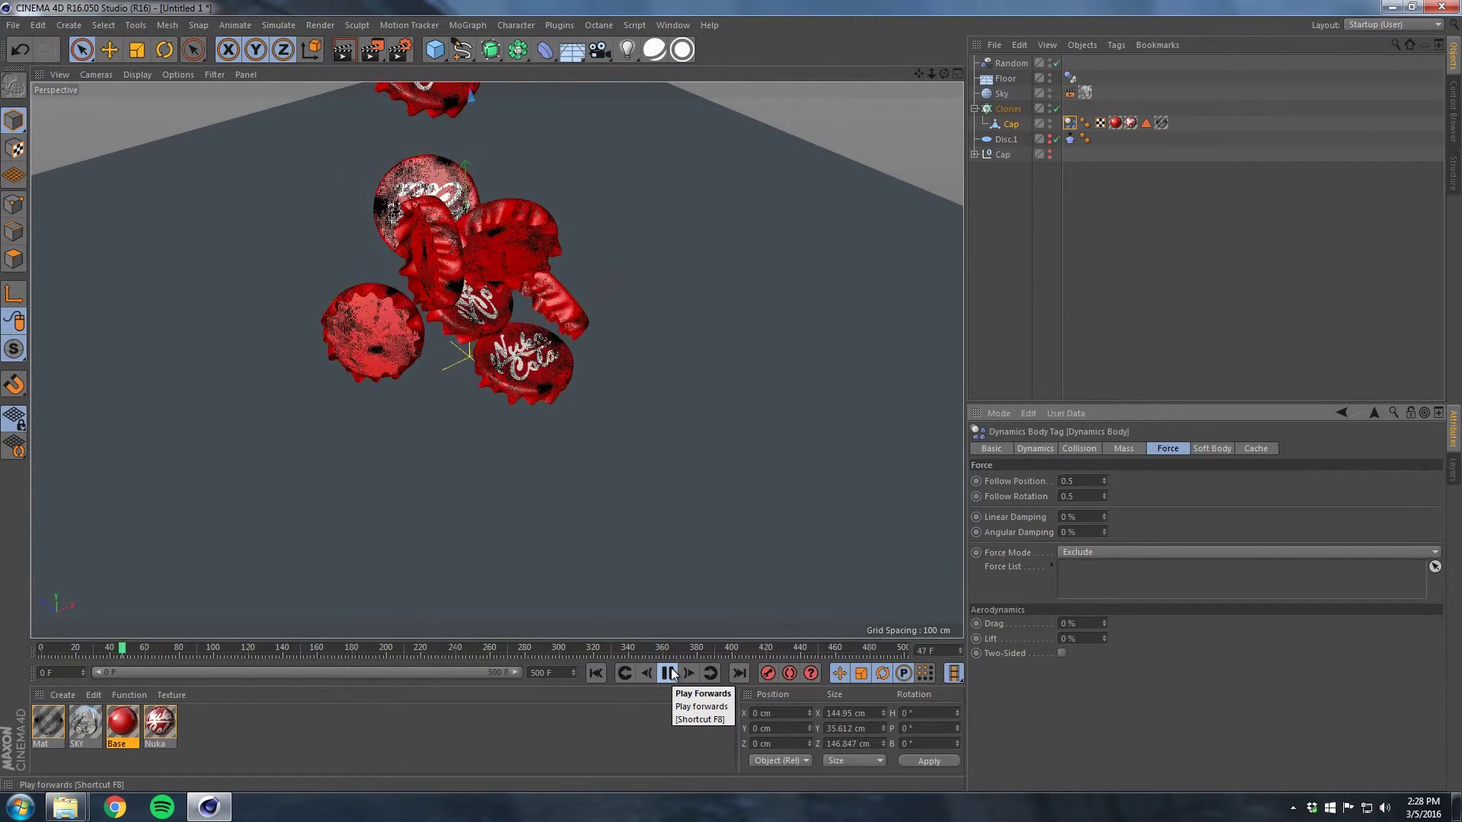
- Pause the cap simulation at frame 69 and render a viewport preview of the scattered caps
click(668, 673)
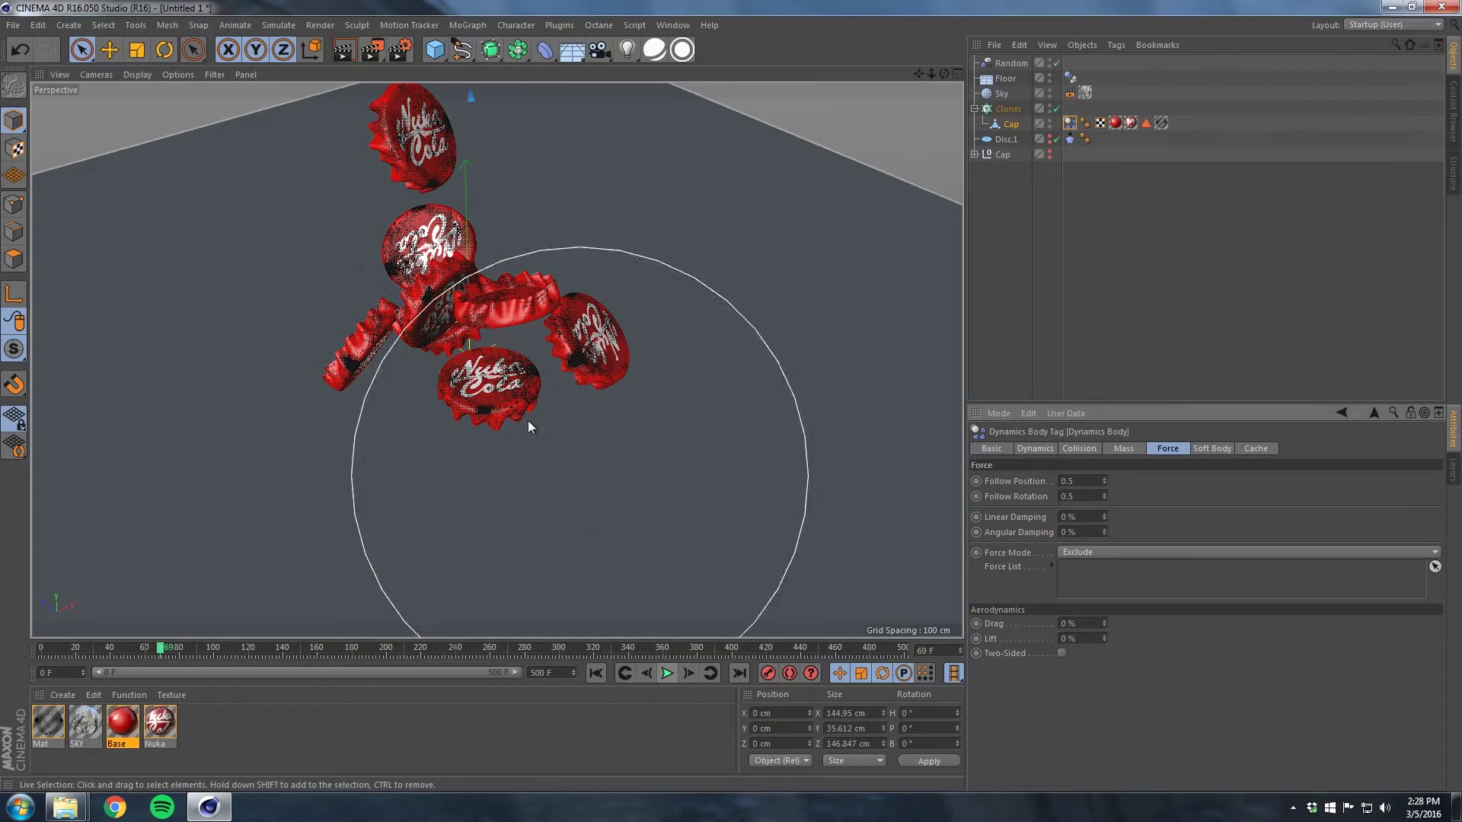
alt+middle_drag(488, 364, 491, 374)
key(ctrl+r)
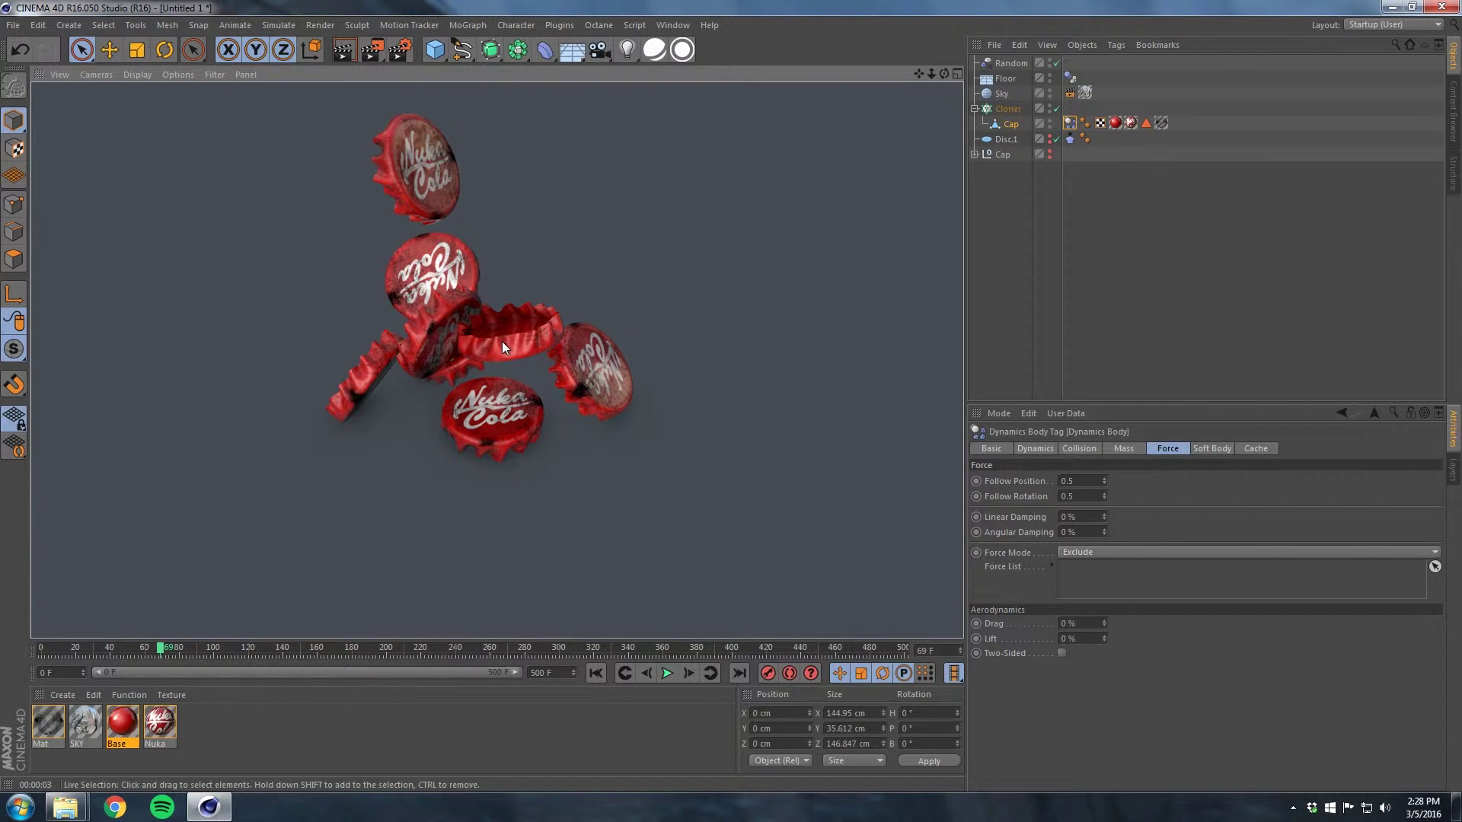
scroll(501, 341, up, 2)
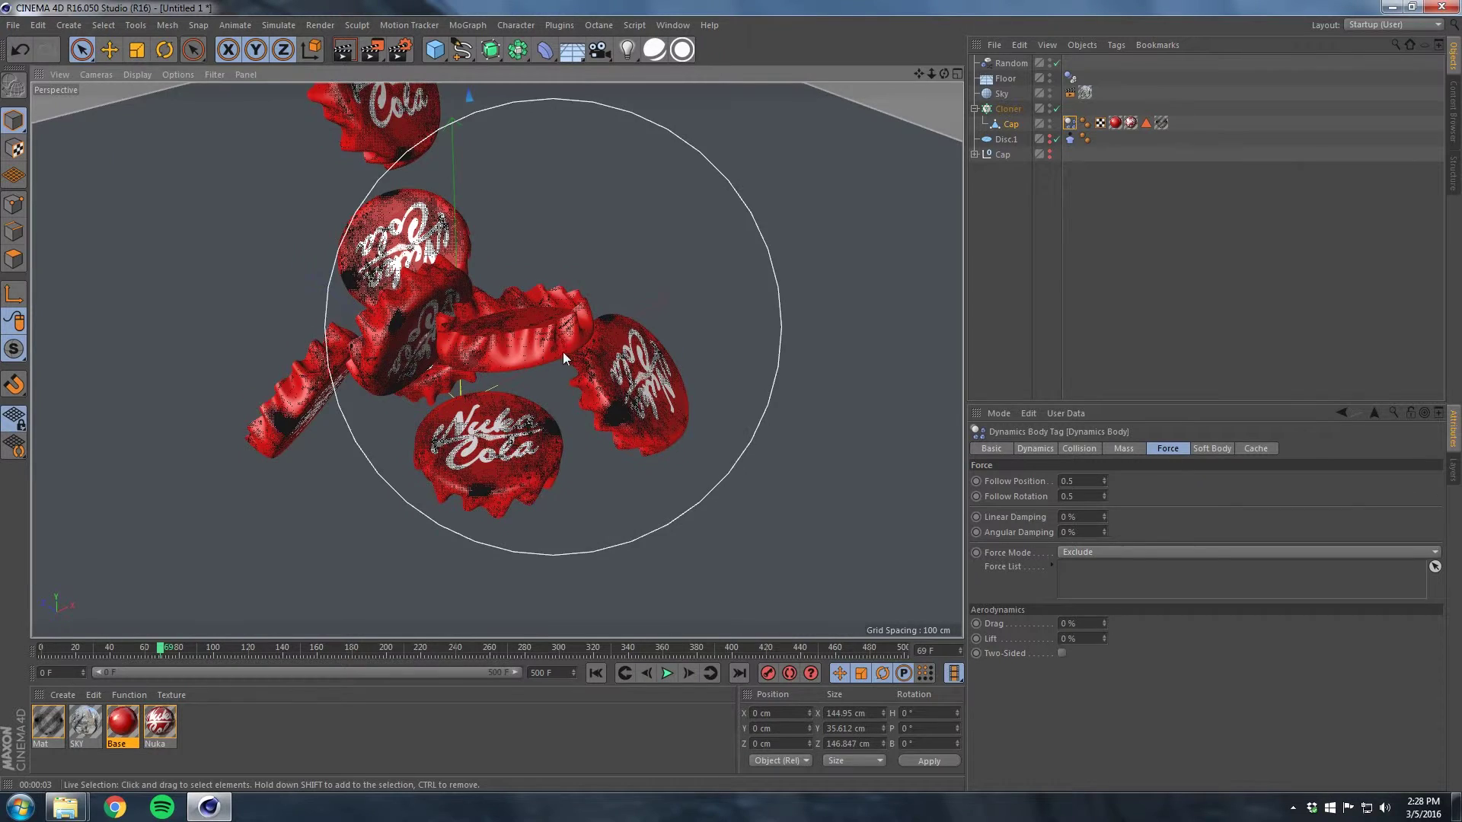
scroll(571, 380, up, 2)
scroll(580, 415, up, 2)
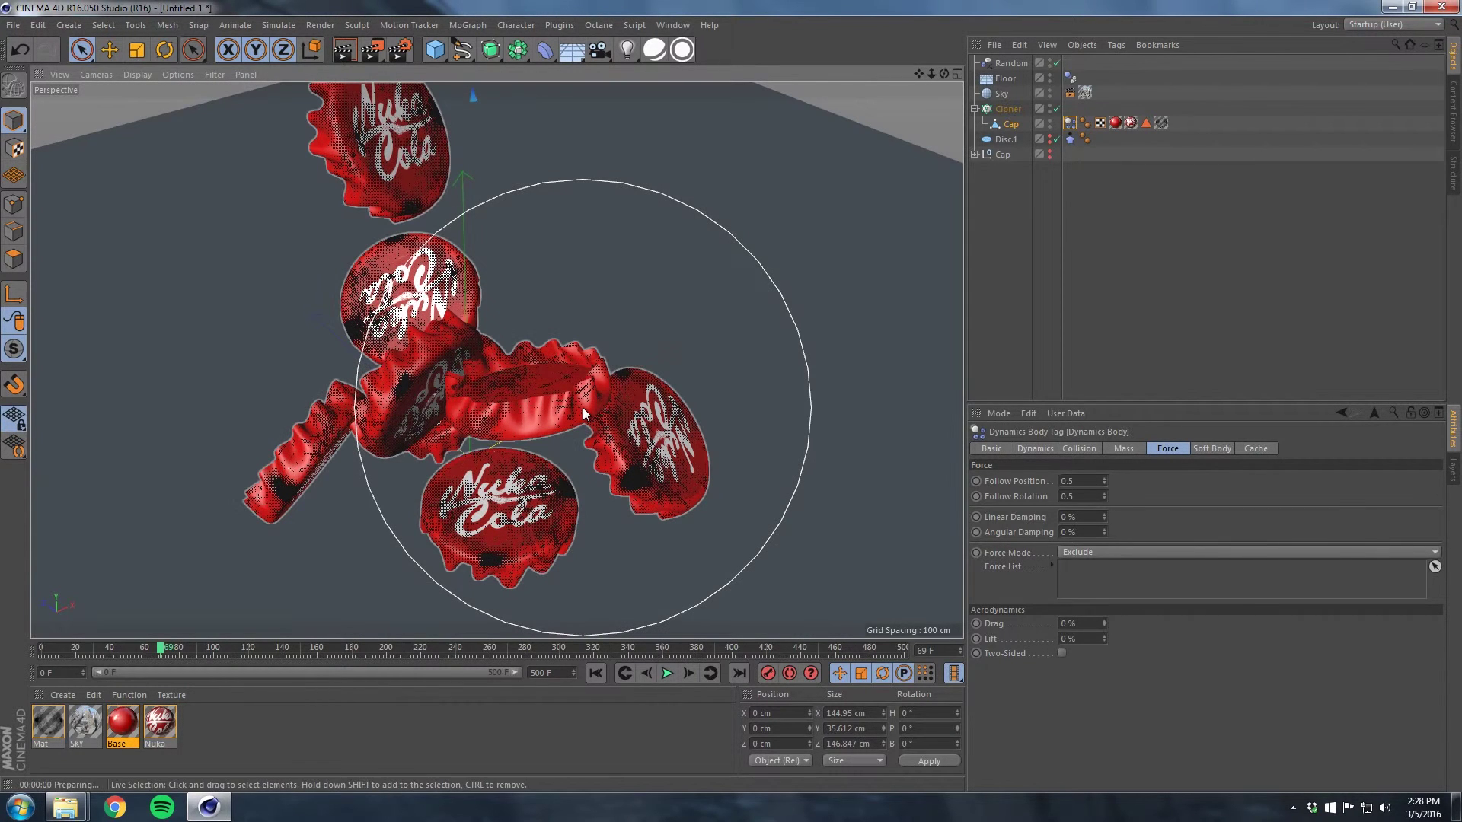